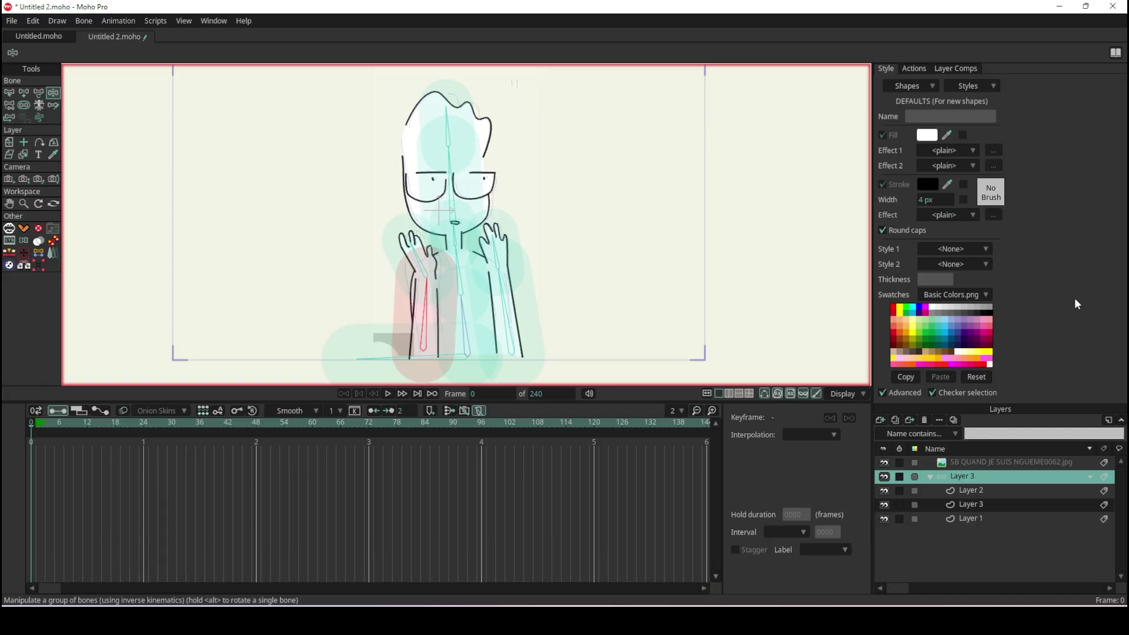
Choose the Select Bone tool from the Bone tools palette
{"action": "left_click", "coordinate": [13, 94]}
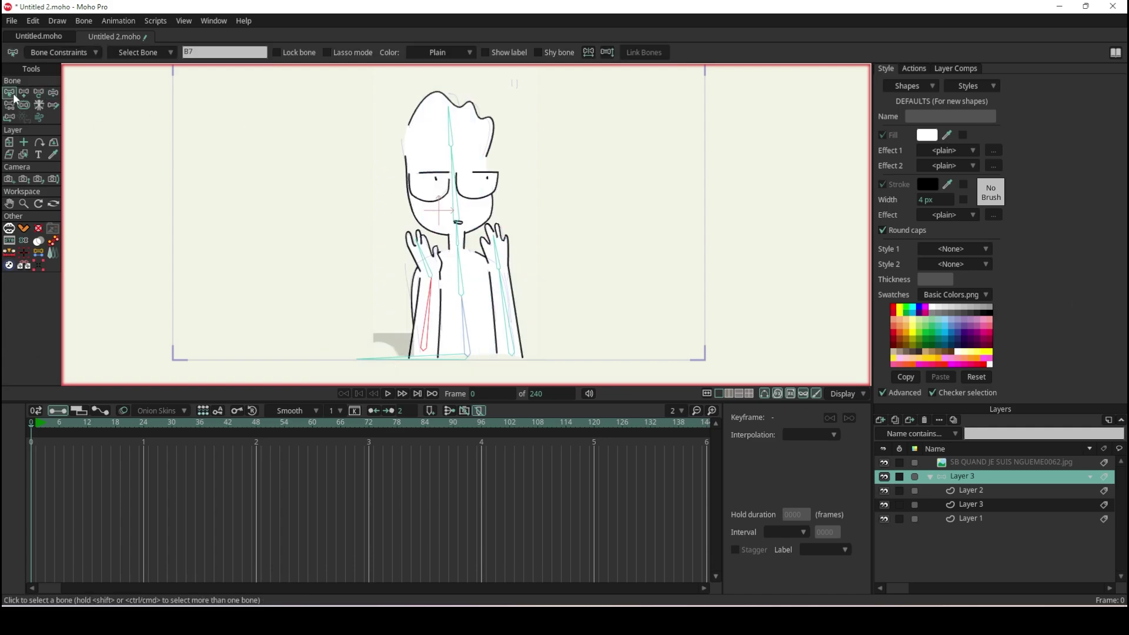
Deselect bone B7, zoom out and back in, and select the Layer 2 arm drawing
{"action": "left_click", "coordinate": [288, 205]}
{"action": "scroll", "coordinate": [501, 270], "scroll_direction": "down", "scroll_amount": 3}
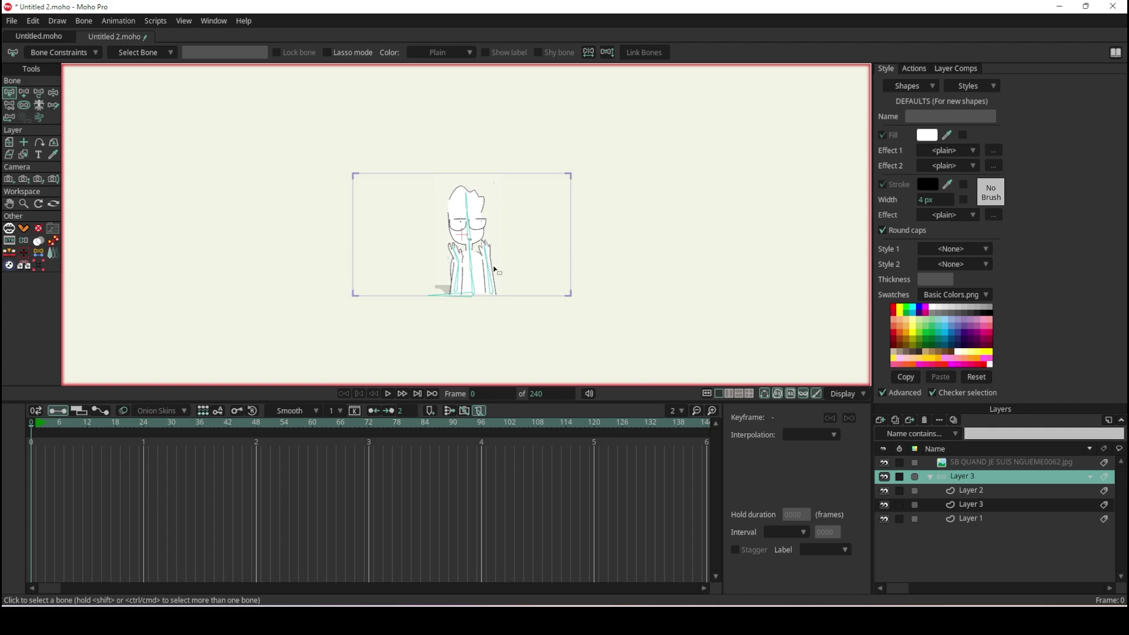
{"action": "scroll", "coordinate": [495, 270], "scroll_direction": "up", "scroll_amount": 3}
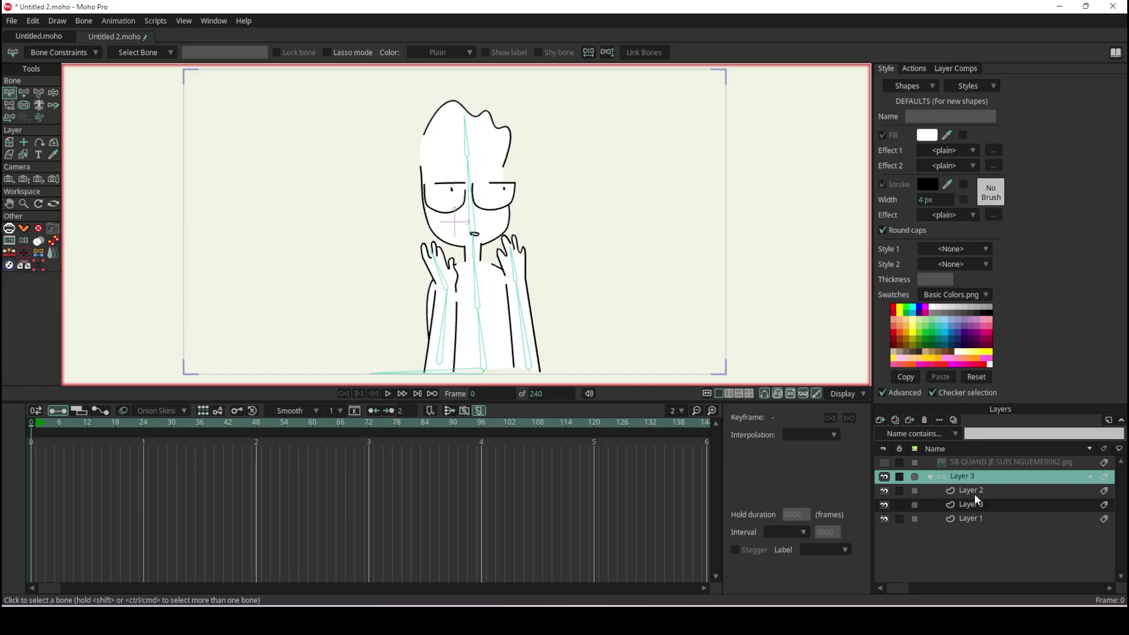
{"action": "left_click", "coordinate": [977, 496]}
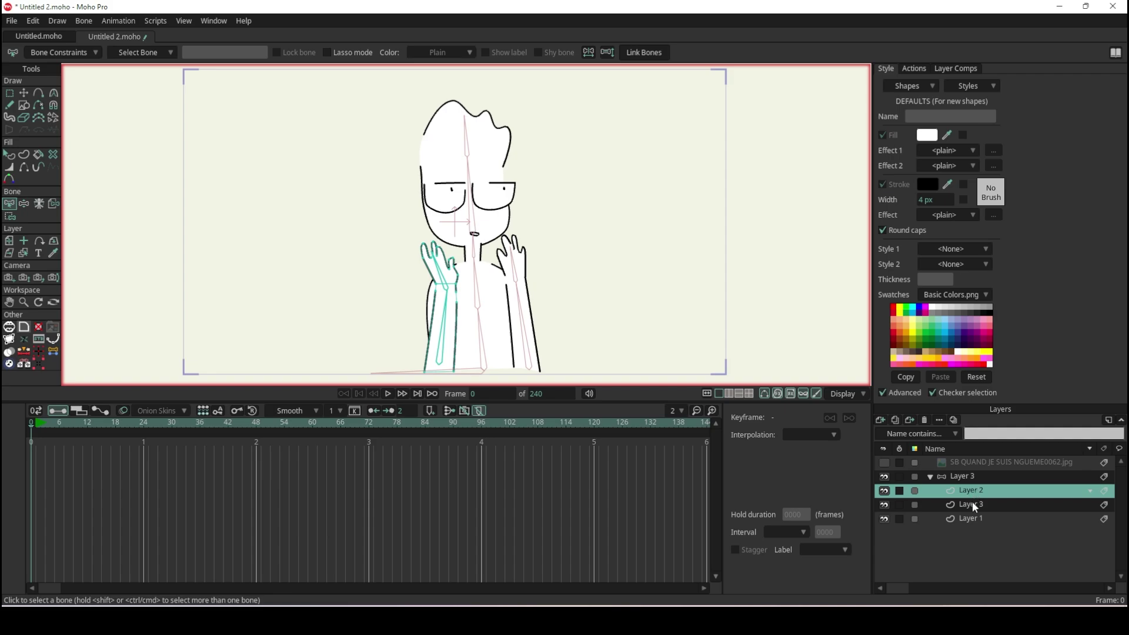
Select Layer 1, briefly hide and reshow it, and open its Layer Settings
{"action": "left_click", "coordinate": [973, 520]}
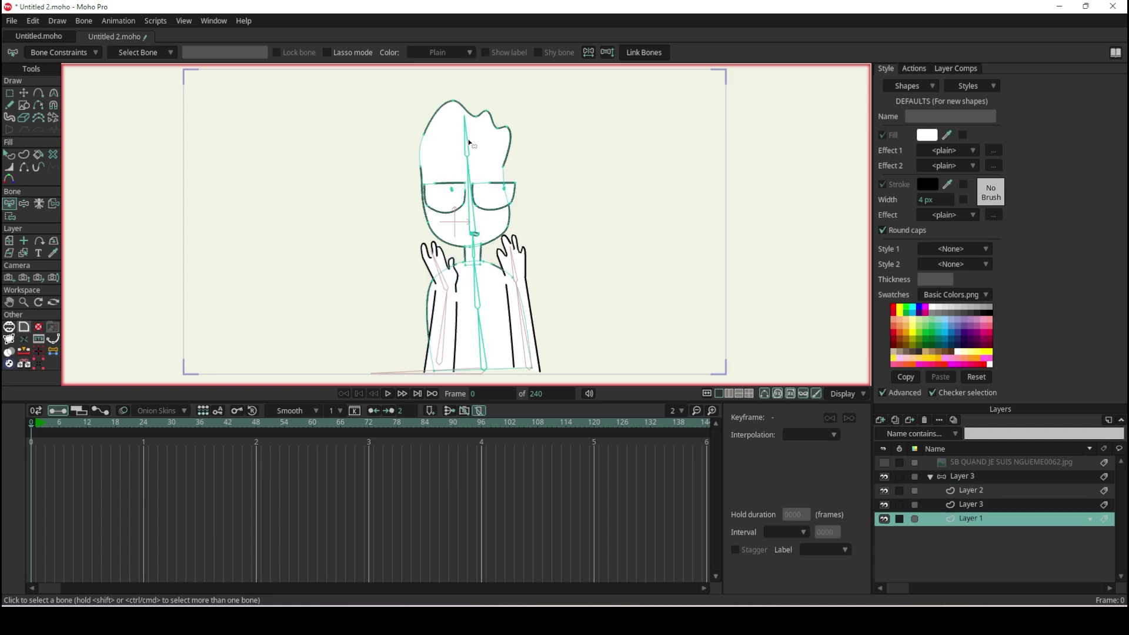
{"action": "left_click", "coordinate": [884, 518]}
{"action": "double_click", "coordinate": [998, 520]}
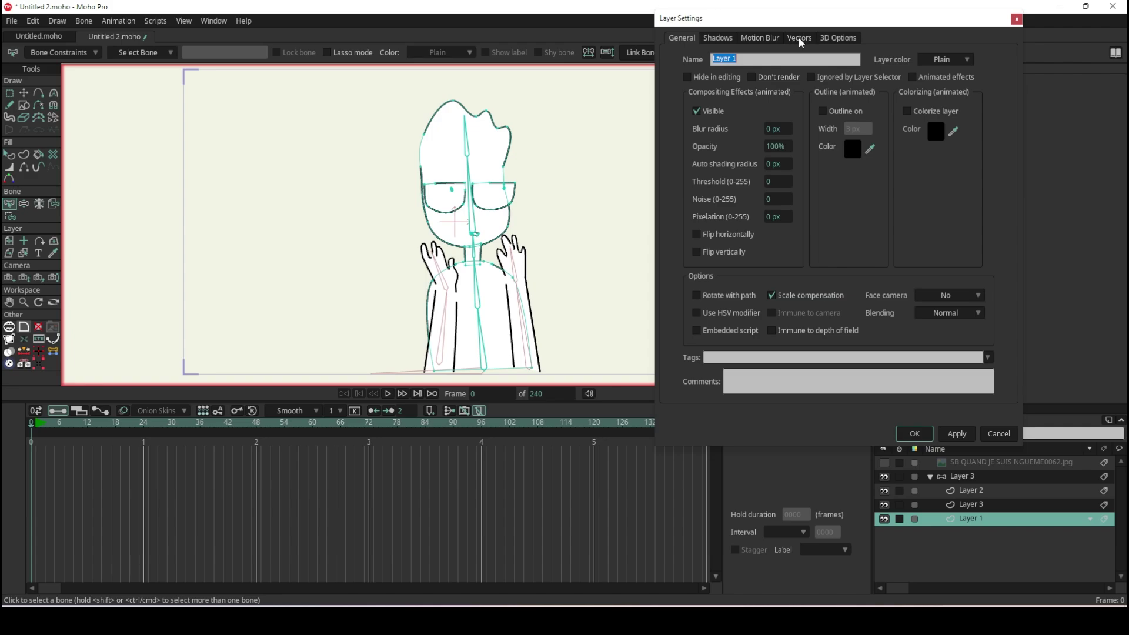
In the Vectors tab, enable Noisy outlines, compare it off and on, and scrub to preview
{"action": "left_click", "coordinate": [800, 39]}
{"action": "left_click_drag", "start_coordinate": [798, 20], "coordinate": [771, 56]}
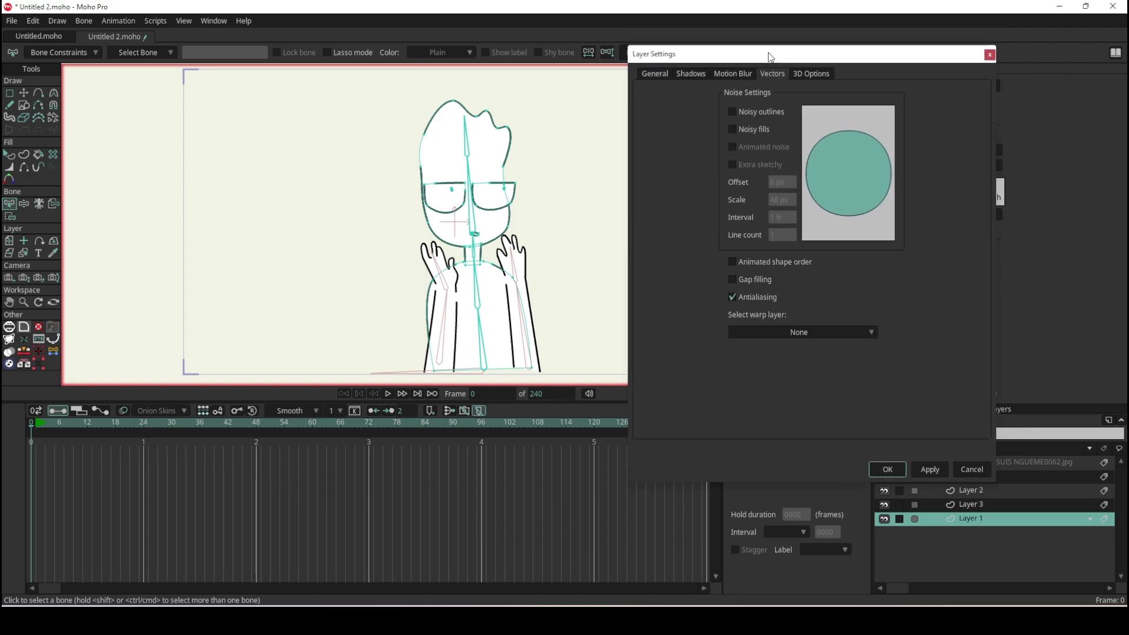
{"action": "left_click", "coordinate": [733, 112]}
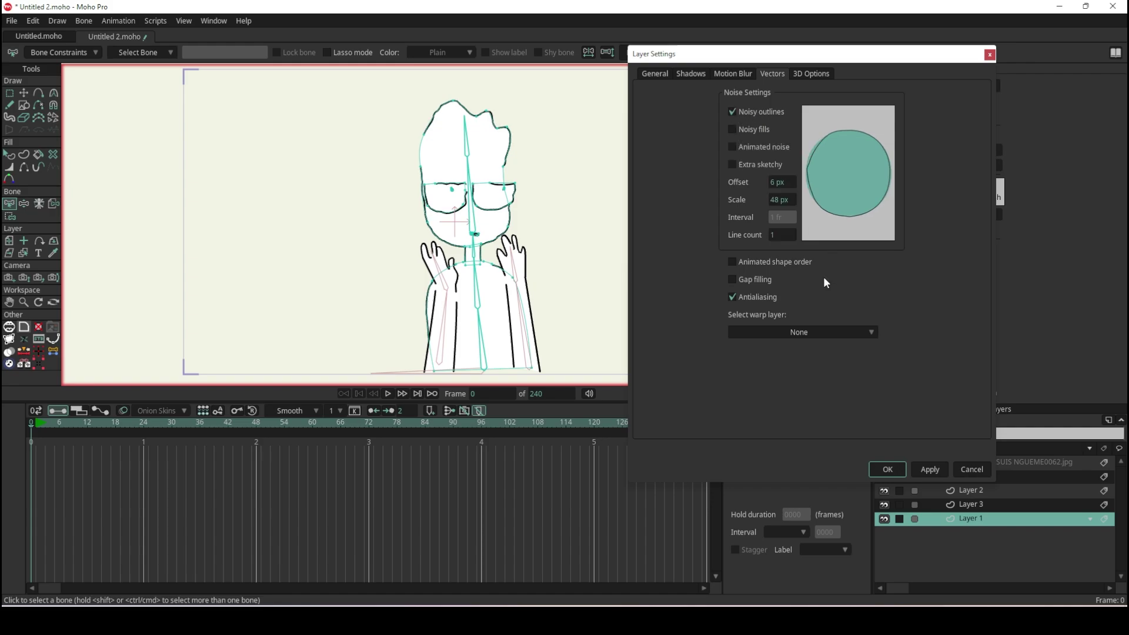
{"action": "scroll", "coordinate": [495, 186], "scroll_direction": "up", "scroll_amount": 2}
{"action": "scroll", "coordinate": [496, 186], "scroll_direction": "up", "scroll_amount": 3}
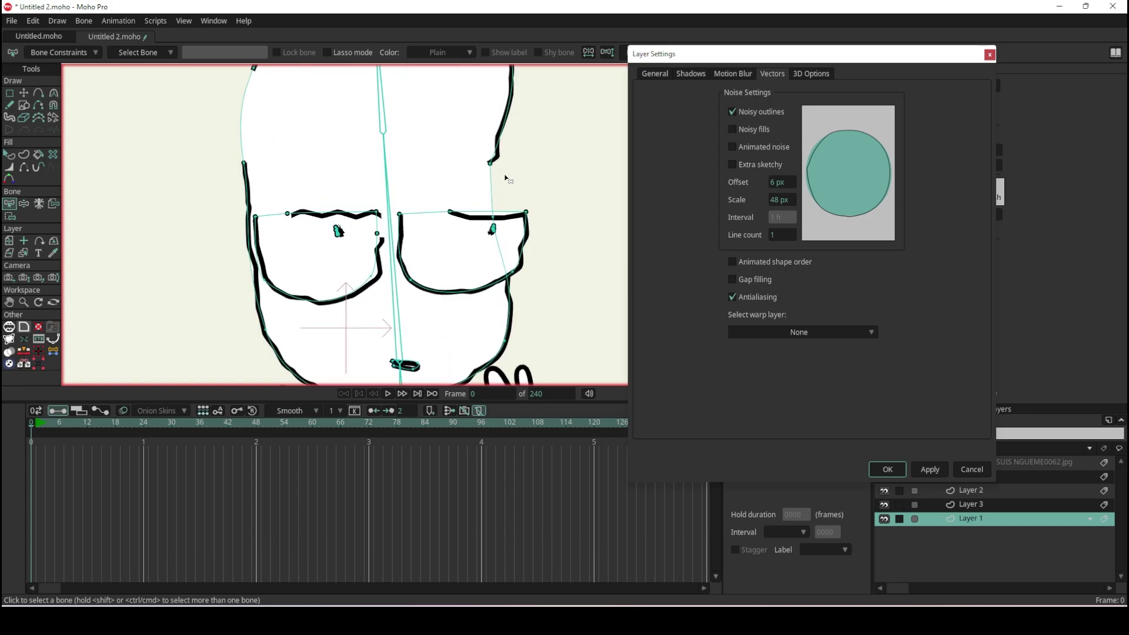
{"action": "scroll", "coordinate": [496, 186], "scroll_direction": "up", "scroll_amount": 3}
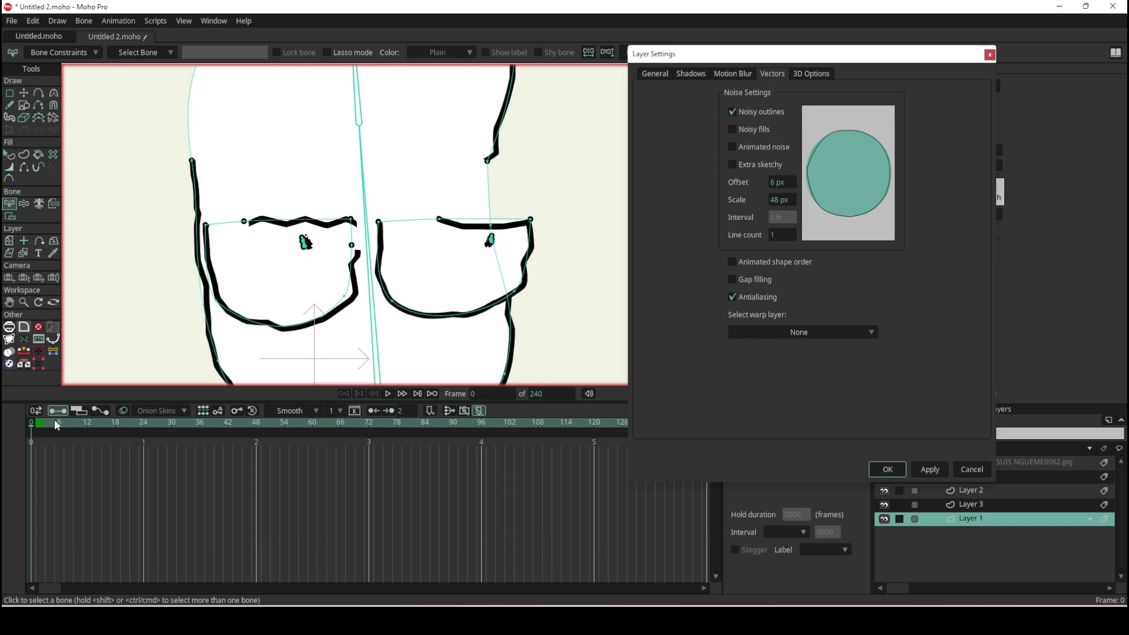
{"action": "key", "text": "ctrl+z"}
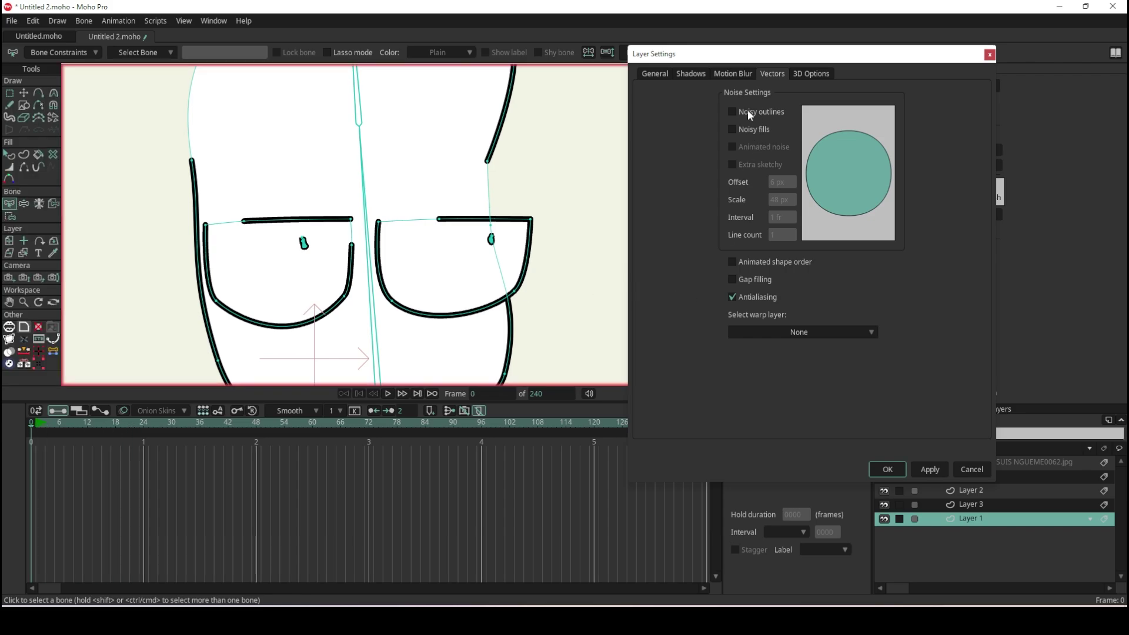
{"action": "left_click", "coordinate": [733, 112]}
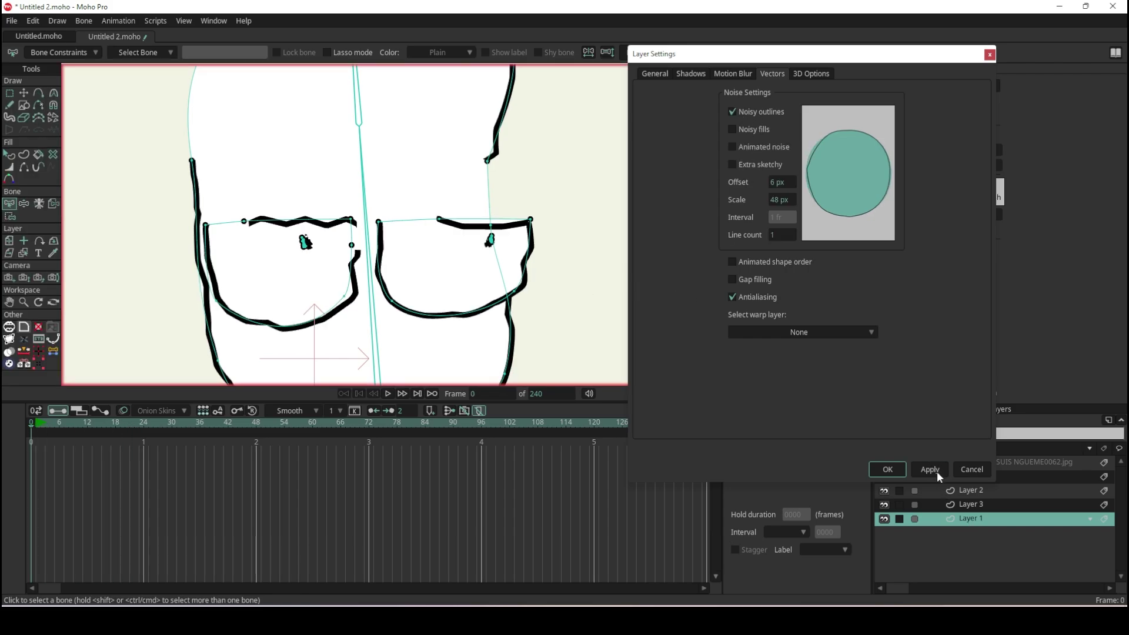
{"action": "mouse_move", "coordinate": [88, 423]}
{"action": "left_mouse_down"}
{"action": "mouse_move", "coordinate": [31, 426]}
{"action": "mouse_move", "coordinate": [248, 436]}
{"action": "mouse_move", "coordinate": [25, 438]}
{"action": "left_mouse_up"}
Try Noisy fills and remove them, make the outline noise animate every frame, and play
{"action": "left_click", "coordinate": [742, 130]}
{"action": "left_click", "coordinate": [742, 129]}
{"action": "left_click", "coordinate": [732, 147]}
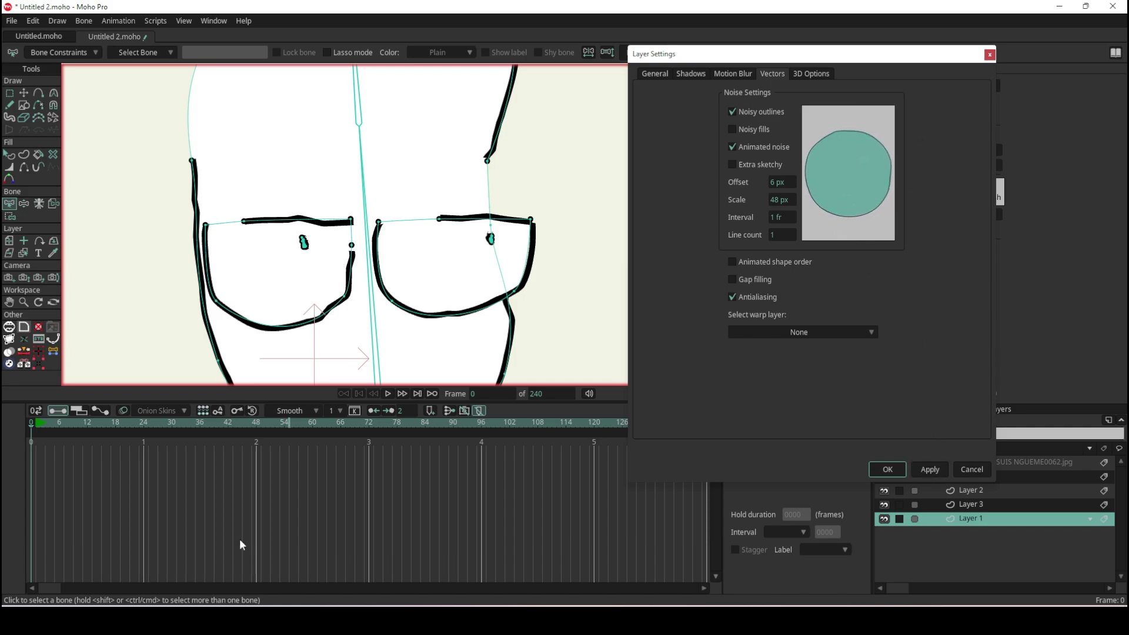
{"action": "left_click", "coordinate": [387, 393]}
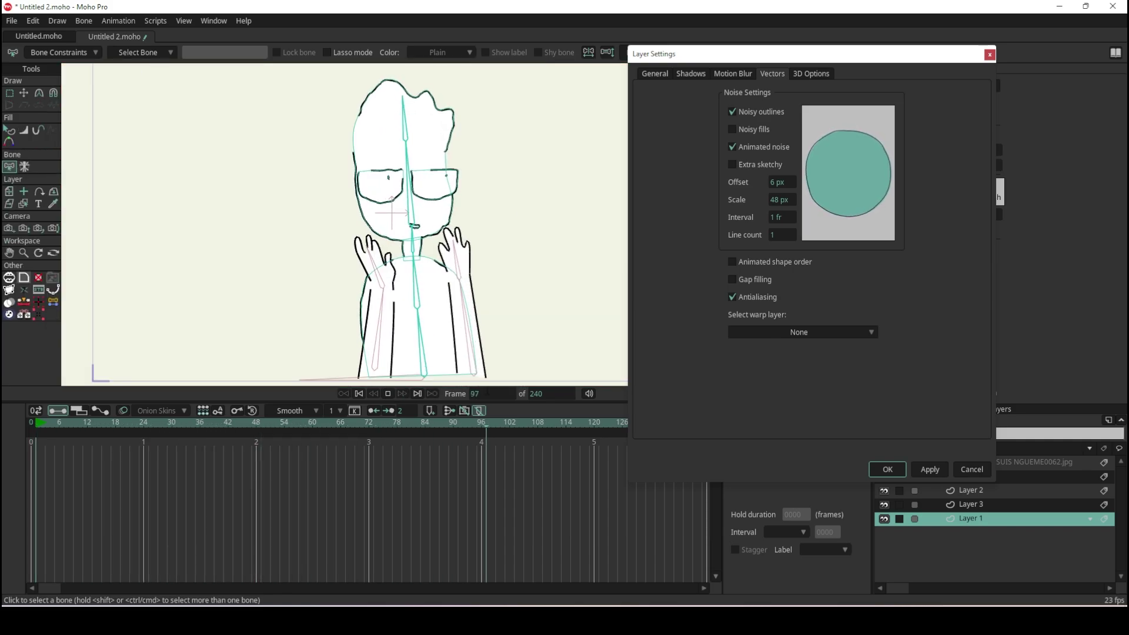
Hide Layer 2 and Layer 3, replay from the start, and park the playhead at frame 36
{"action": "left_click", "coordinate": [388, 394]}
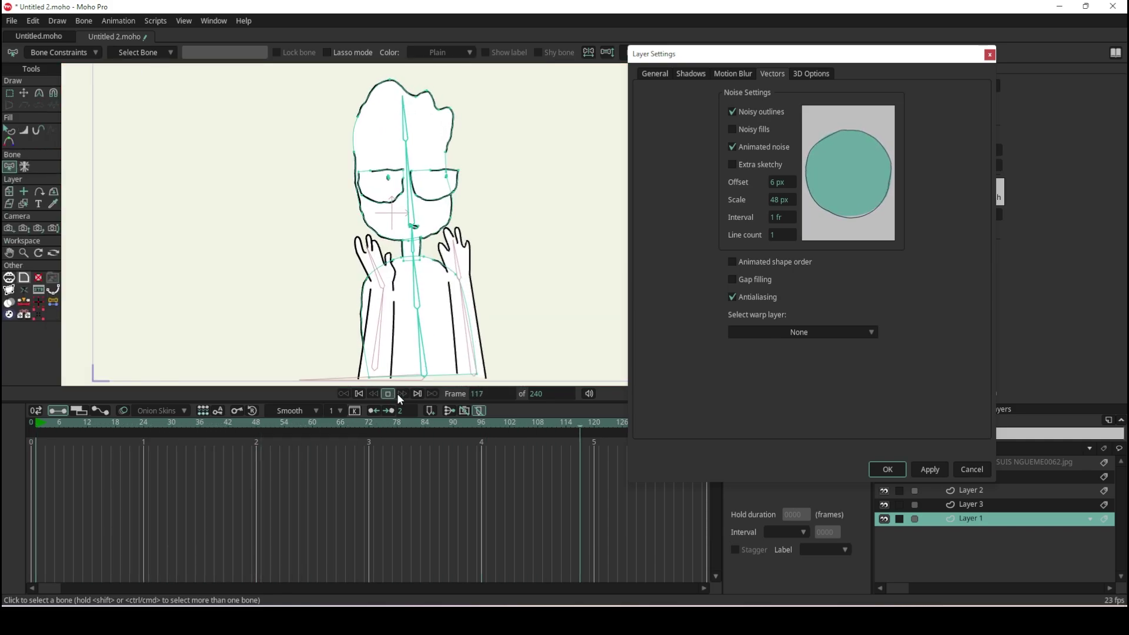
{"action": "left_click", "coordinate": [885, 504]}
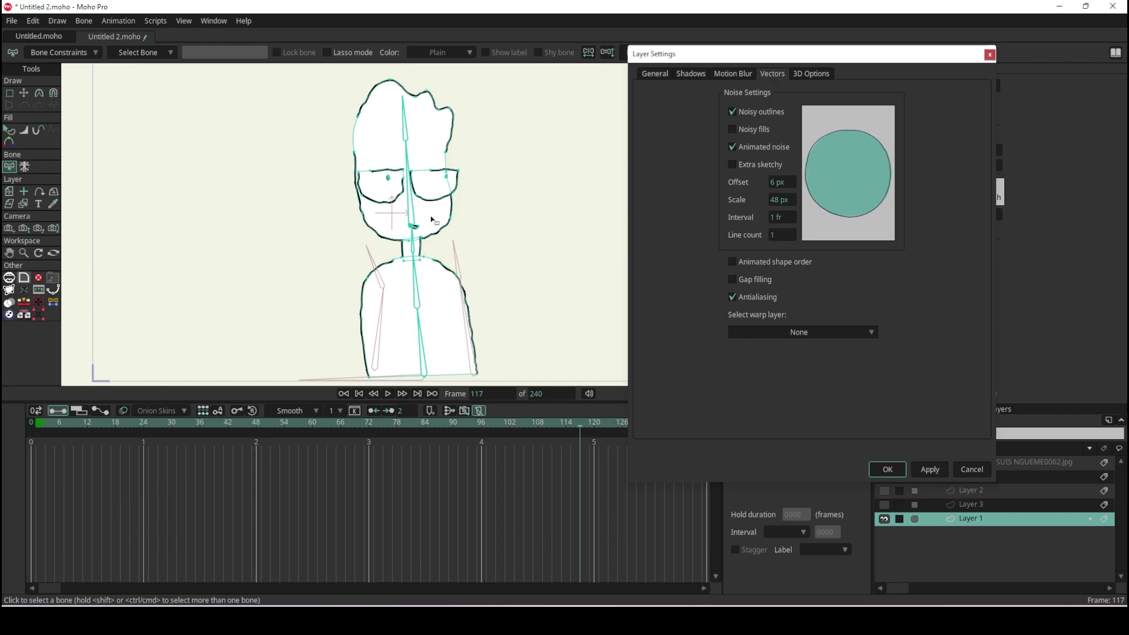
{"action": "left_click", "coordinate": [389, 393]}
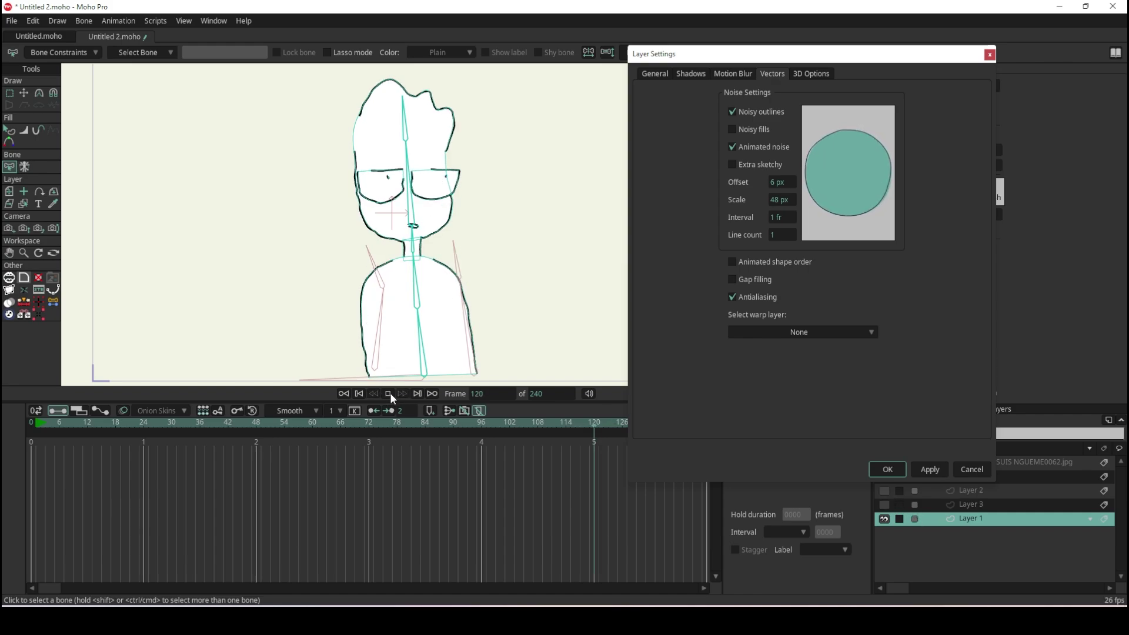
{"action": "left_click", "coordinate": [359, 394]}
{"action": "left_click", "coordinate": [388, 394]}
{"action": "scroll", "coordinate": [387, 301], "scroll_direction": "up", "scroll_amount": 3}
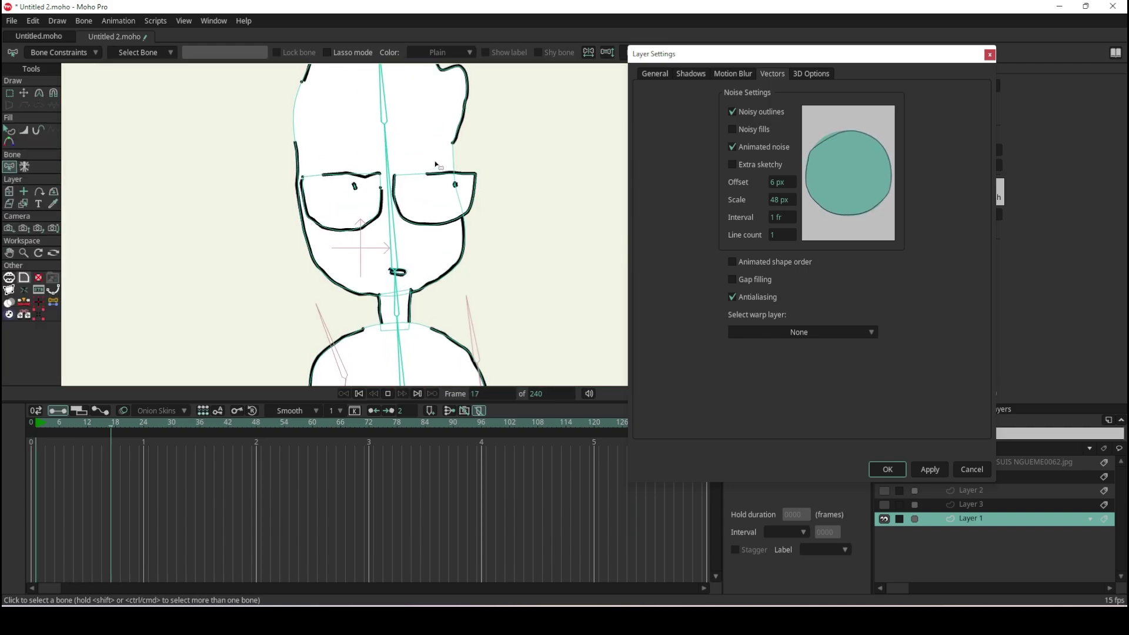
{"action": "left_click", "coordinate": [389, 393]}
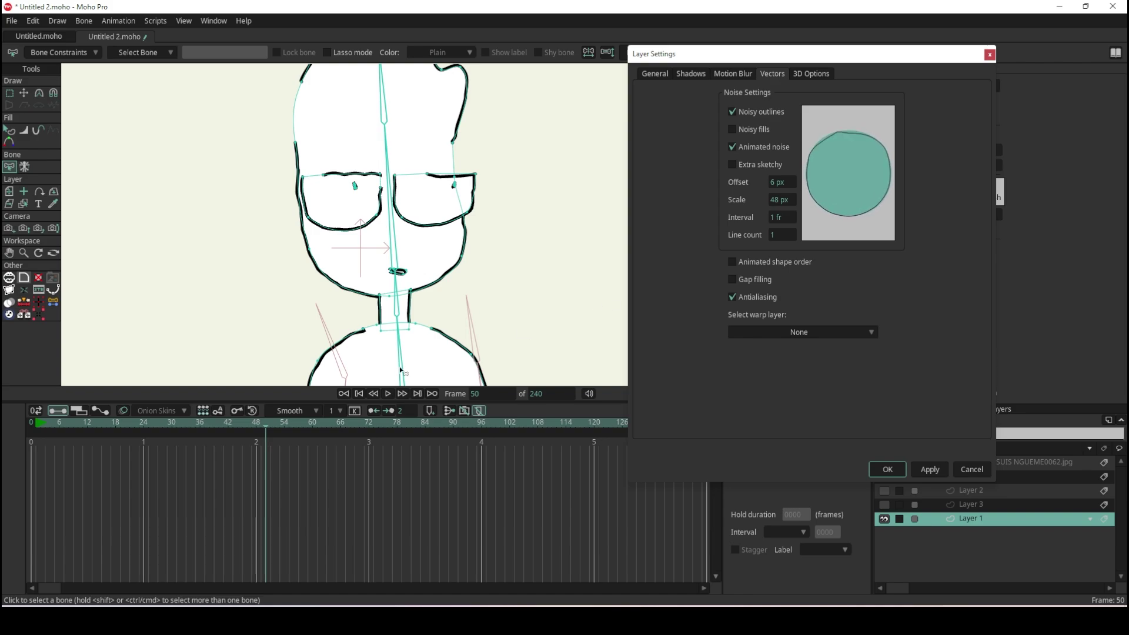
{"action": "mouse_move", "coordinate": [252, 428]}
{"action": "left_mouse_down"}
{"action": "mouse_move", "coordinate": [175, 421]}
{"action": "mouse_move", "coordinate": [202, 420]}
{"action": "left_mouse_up"}
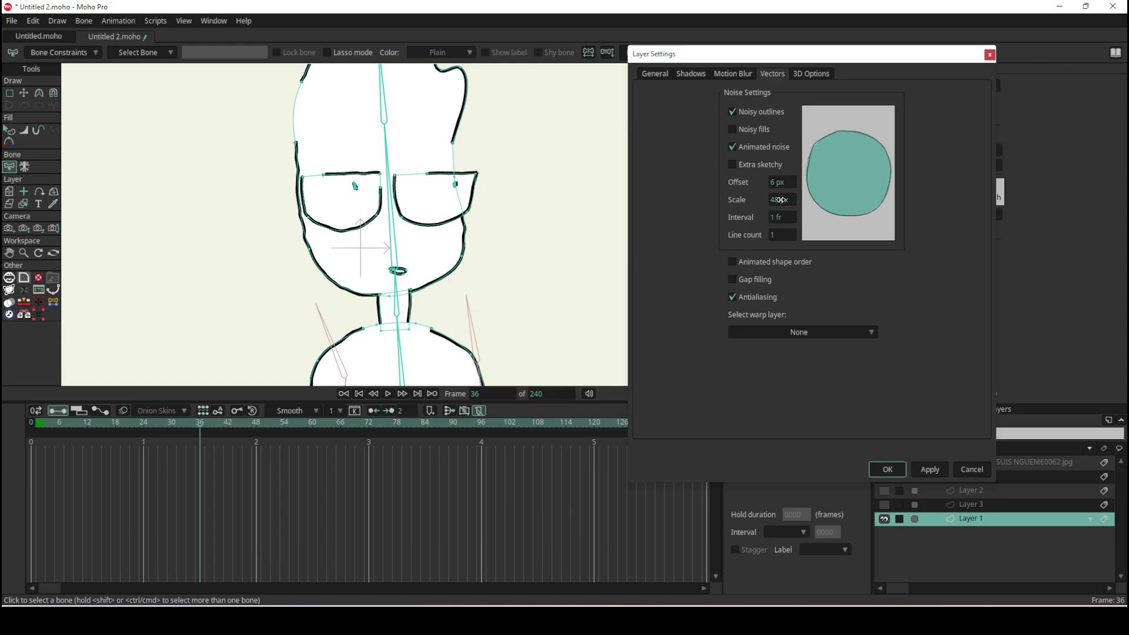
Raise the outline noise to 51 px scale and 14 px offset, trying Extra sketchy and Line count
{"action": "mouse_move", "coordinate": [781, 205]}
{"action": "left_mouse_down"}
{"action": "mouse_move", "coordinate": [1016, 196]}
{"action": "mouse_move", "coordinate": [477, 257]}
{"action": "mouse_move", "coordinate": [837, 255]}
{"action": "mouse_move", "coordinate": [821, 256]}
{"action": "left_mouse_up"}
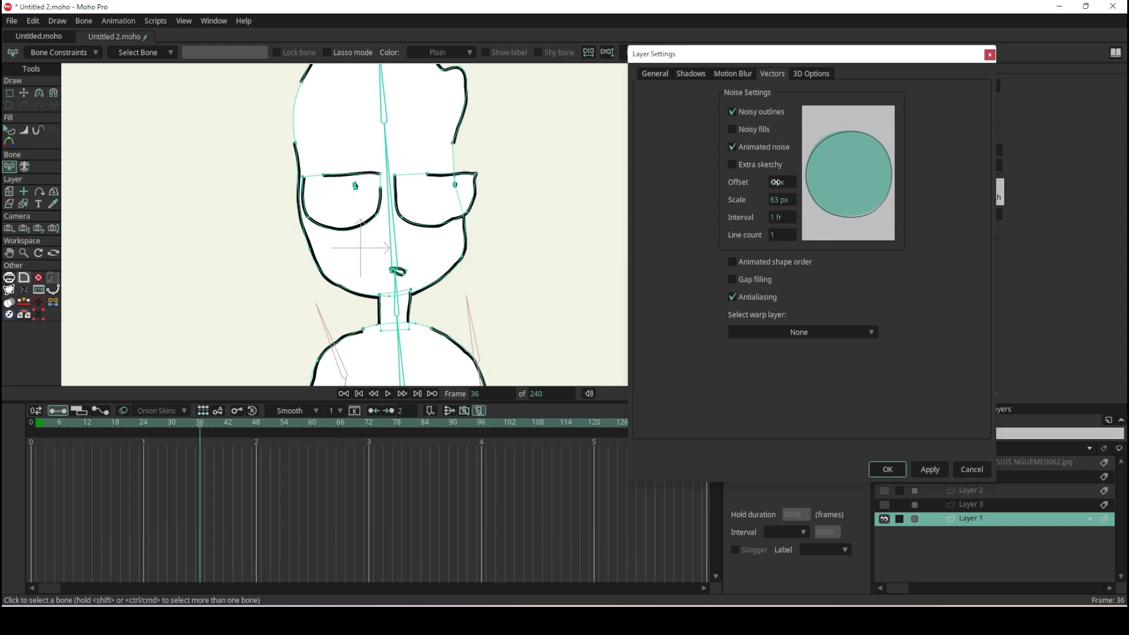
{"action": "mouse_move", "coordinate": [777, 183]}
{"action": "left_mouse_down"}
{"action": "mouse_move", "coordinate": [703, 212]}
{"action": "mouse_move", "coordinate": [915, 184]}
{"action": "mouse_move", "coordinate": [786, 214]}
{"action": "left_mouse_up"}
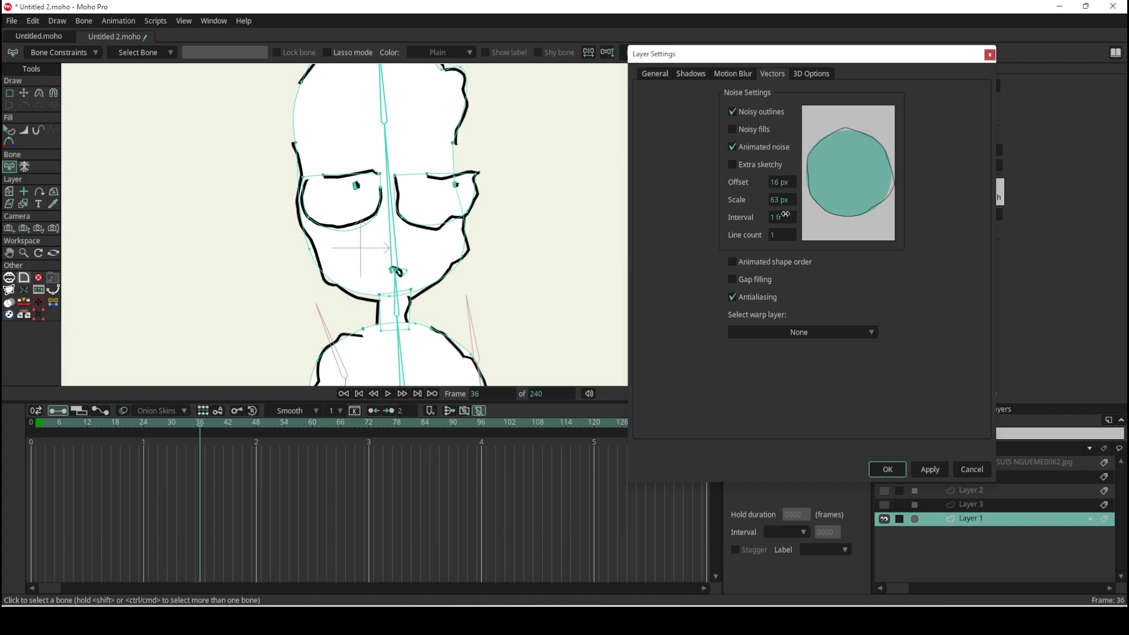
{"action": "mouse_move", "coordinate": [785, 214]}
{"action": "left_mouse_down"}
{"action": "mouse_move", "coordinate": [874, 197]}
{"action": "mouse_move", "coordinate": [784, 214]}
{"action": "left_mouse_up"}
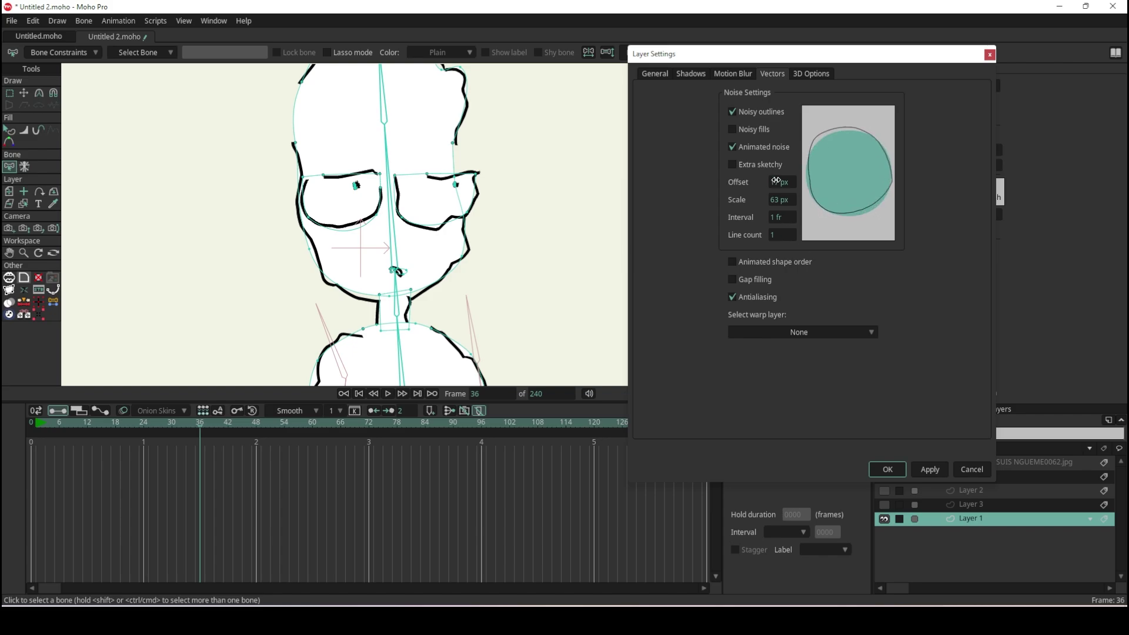
{"action": "left_click", "coordinate": [739, 166]}
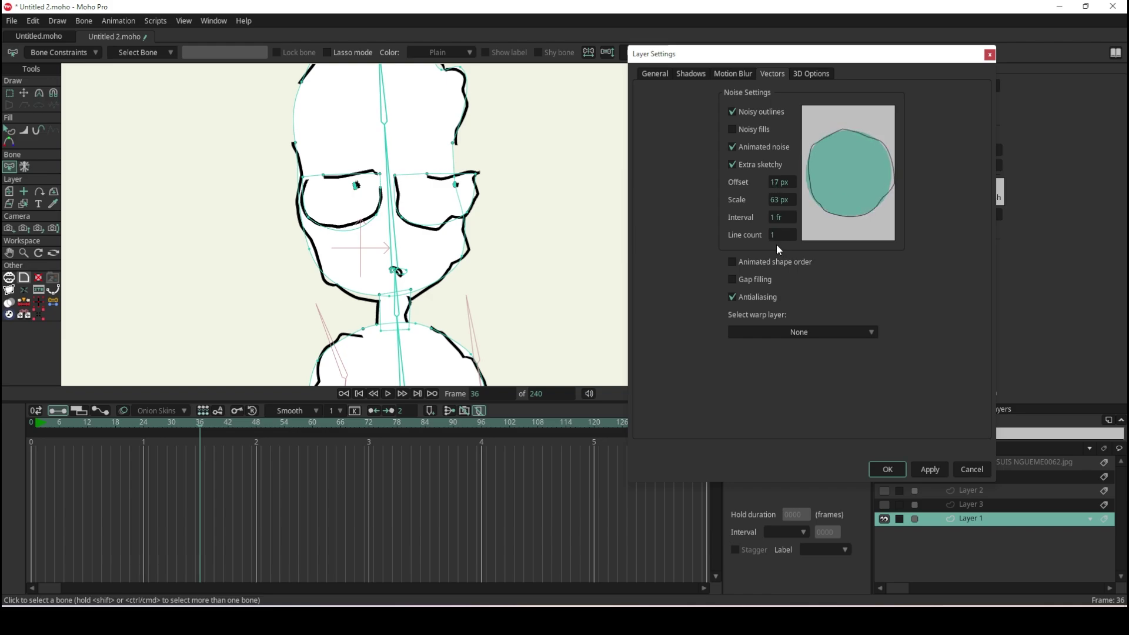
{"action": "left_click", "coordinate": [733, 164]}
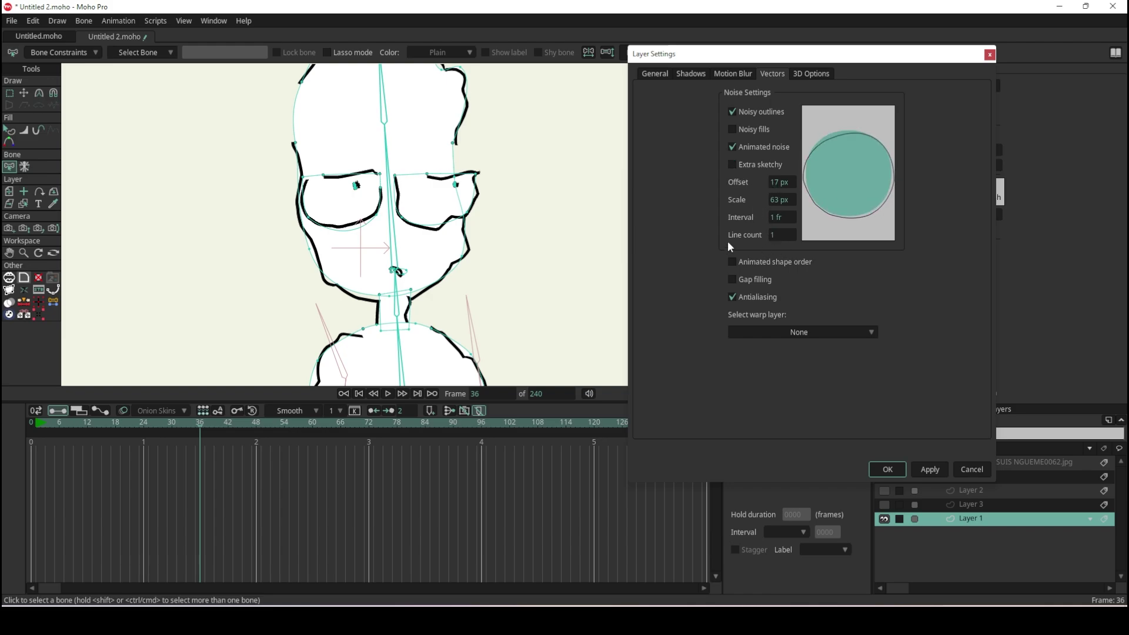
{"action": "left_click_drag", "start_coordinate": [778, 235], "coordinate": [807, 238]}
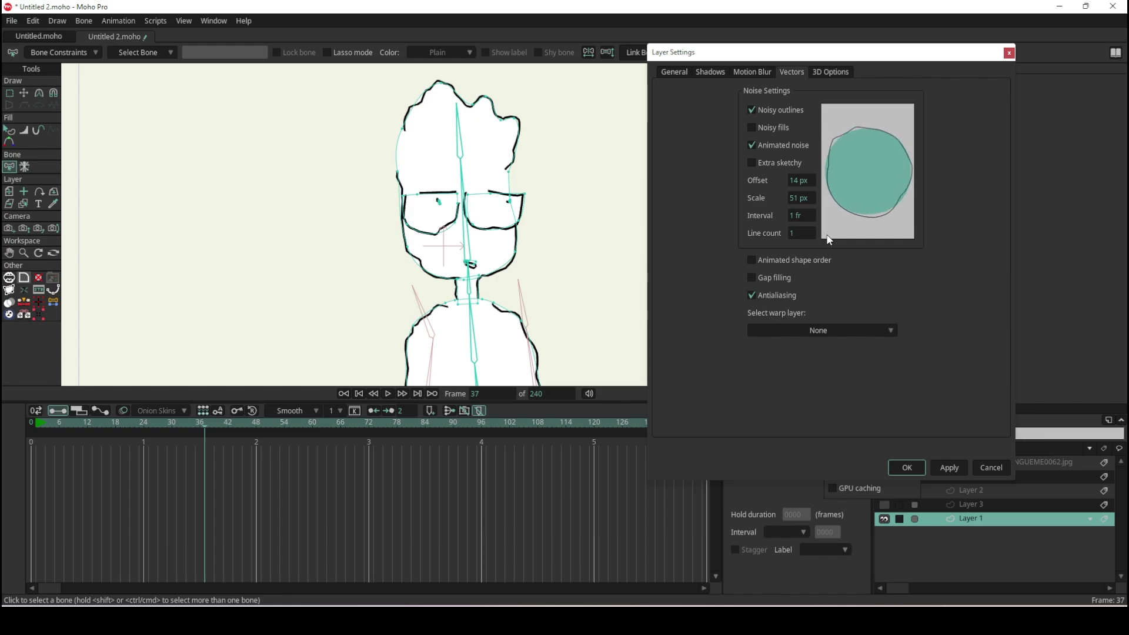
Turn Noisy fills on for Layer 1, then switch it off again
{"action": "scroll", "coordinate": [478, 175], "scroll_direction": "up", "scroll_amount": 2}
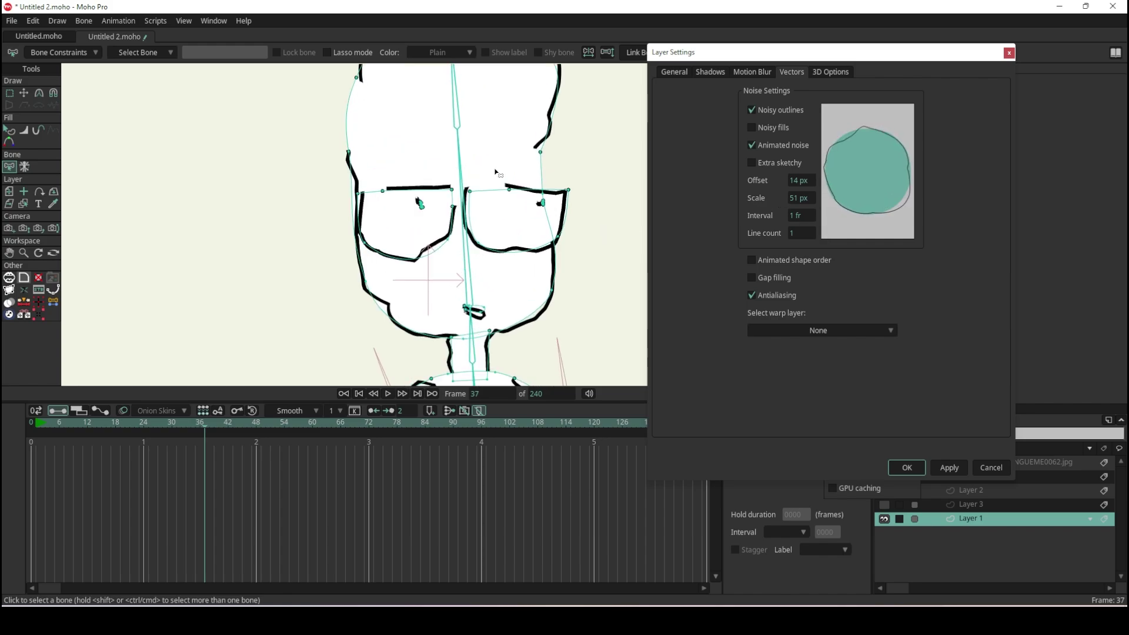
{"action": "scroll", "coordinate": [478, 175], "scroll_direction": "up", "scroll_amount": 2}
{"action": "scroll", "coordinate": [562, 160], "scroll_direction": "up", "scroll_amount": 3}
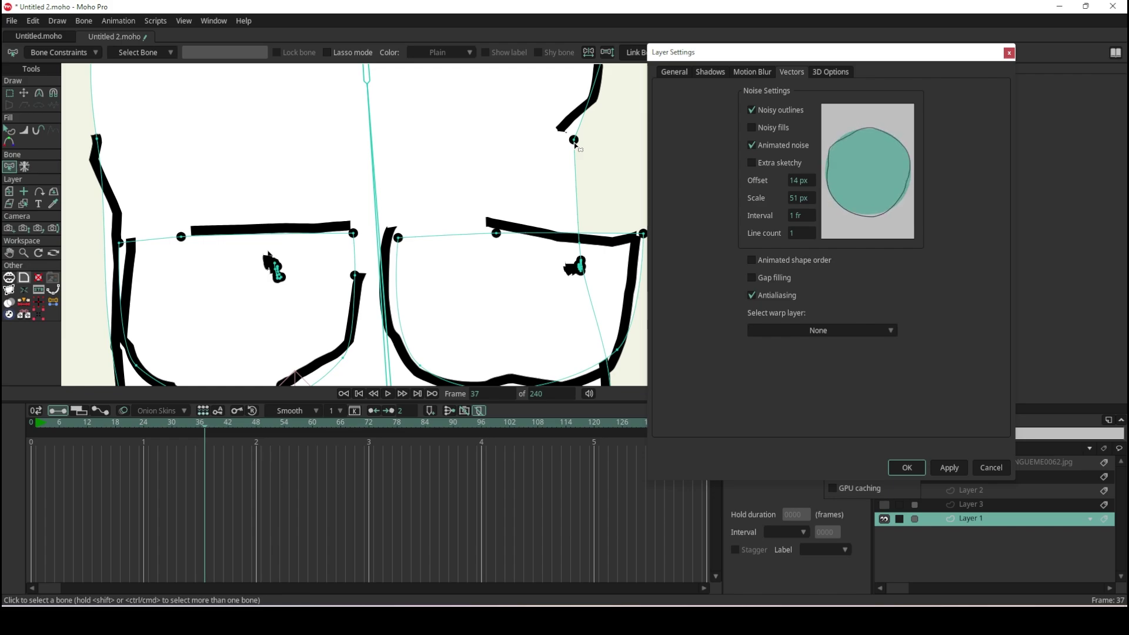
{"action": "left_click", "coordinate": [765, 129]}
{"action": "scroll", "coordinate": [512, 110], "scroll_direction": "down", "scroll_amount": 2}
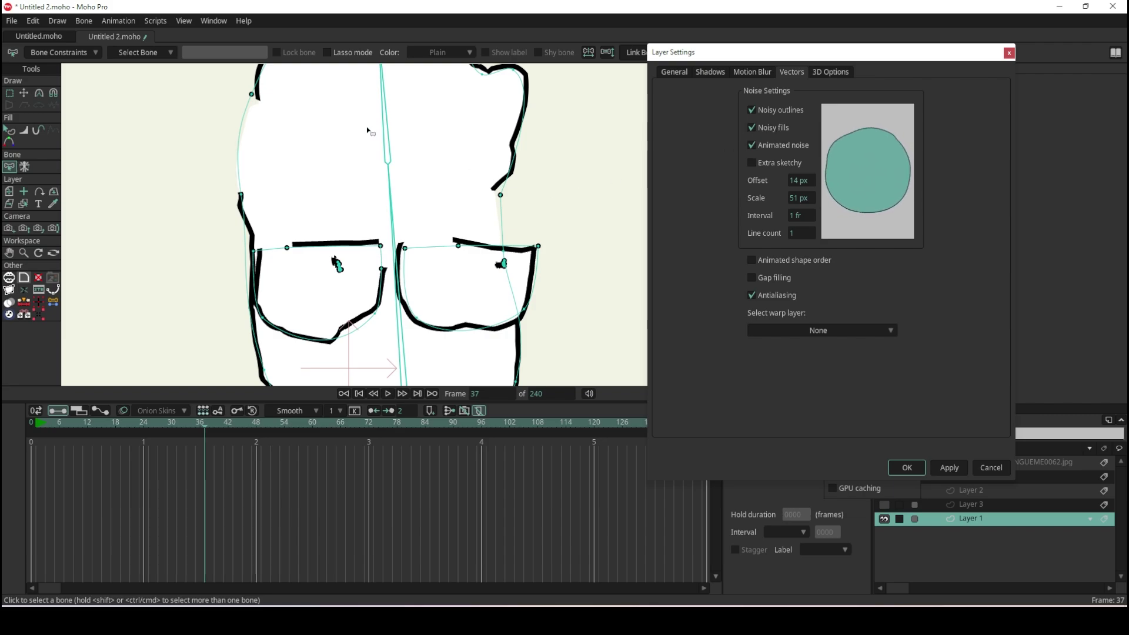
{"action": "left_click", "coordinate": [752, 127]}
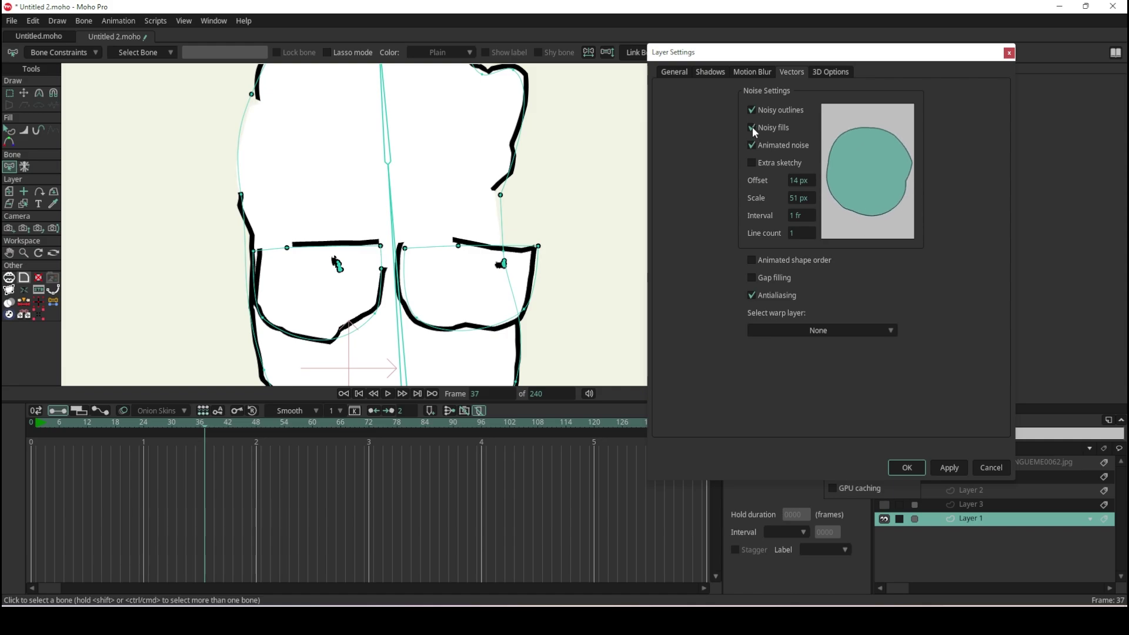
Re-enable Noisy fills to compare, switch it off, and preview the outline-only boil
{"action": "scroll", "coordinate": [261, 92], "scroll_direction": "up", "scroll_amount": 1}
{"action": "scroll", "coordinate": [261, 94], "scroll_direction": "up", "scroll_amount": 1}
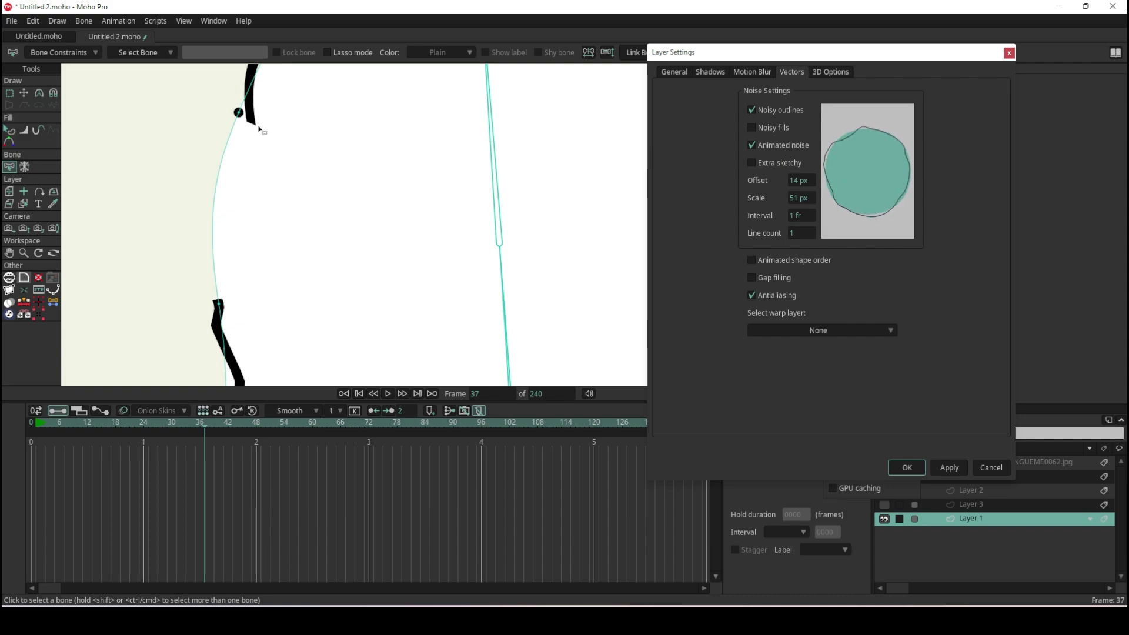
{"action": "left_click", "coordinate": [752, 127]}
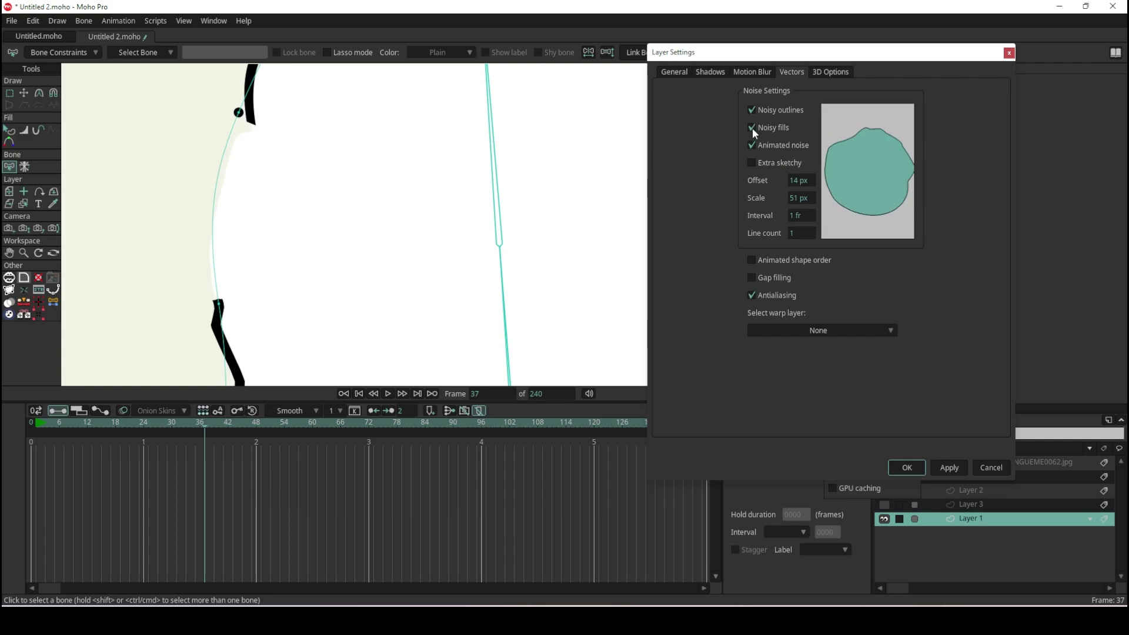
{"action": "scroll", "coordinate": [158, 178], "scroll_direction": "down", "scroll_amount": 5}
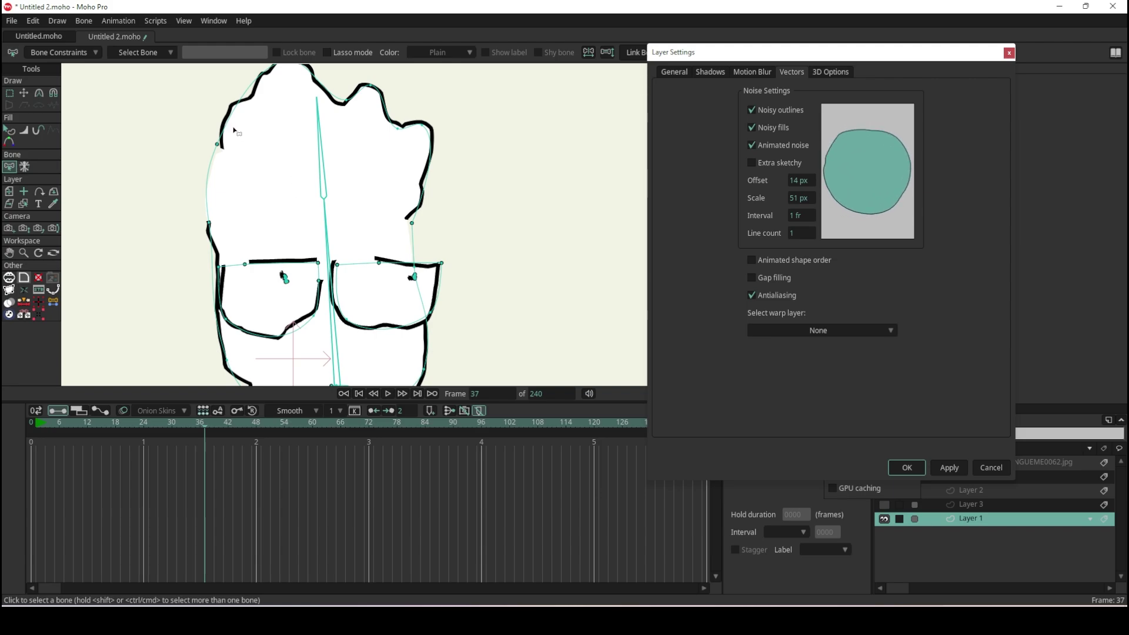
{"action": "left_click", "coordinate": [750, 128]}
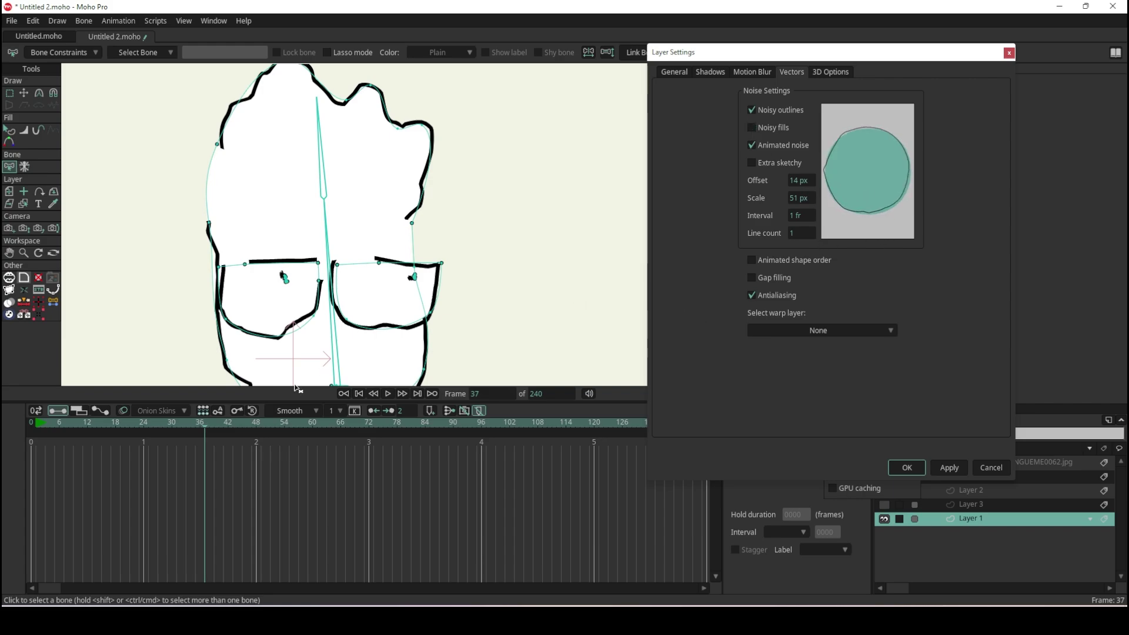
{"action": "left_click", "coordinate": [388, 394]}
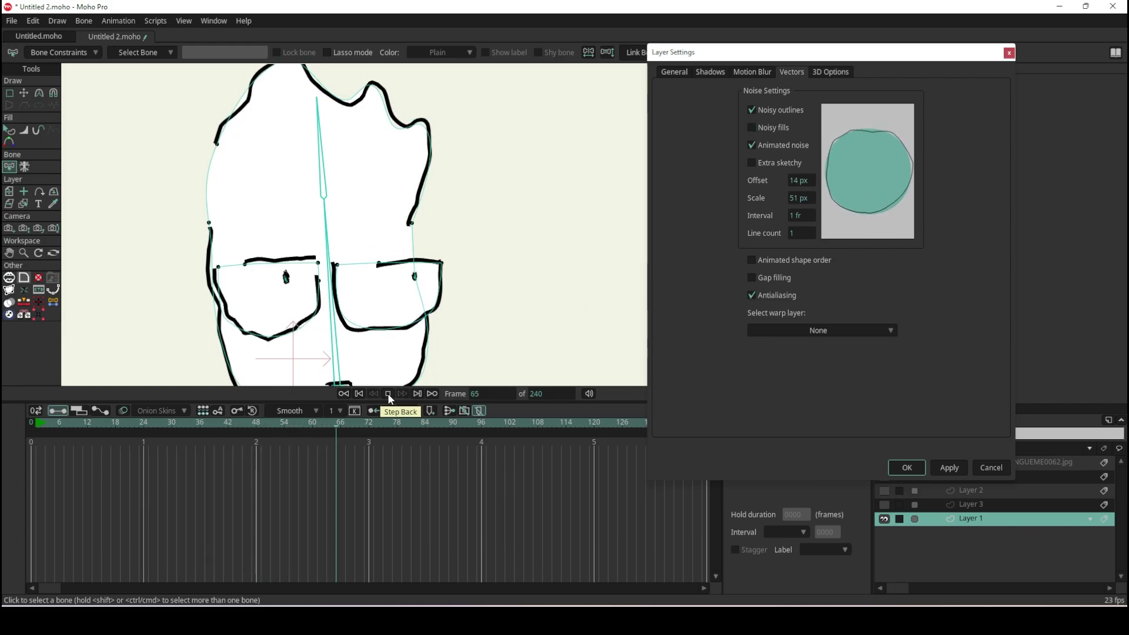
{"action": "left_click", "coordinate": [388, 393]}
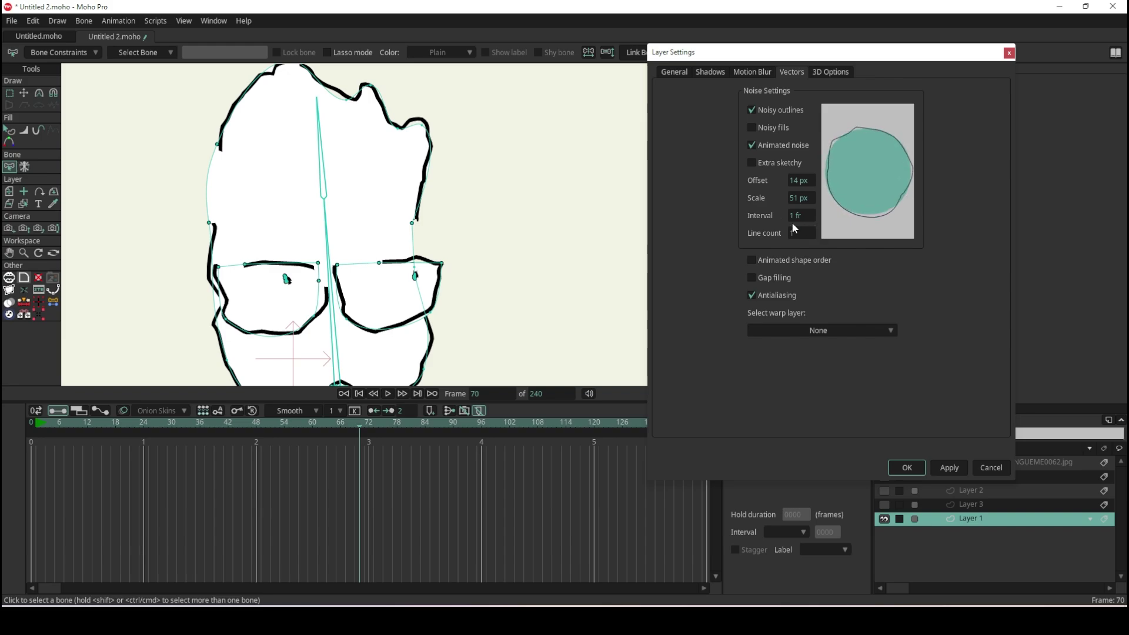
Drag the noise Interval higher and replay the animation to check the slower boil
{"action": "left_click", "coordinate": [388, 393]}
{"action": "left_click", "coordinate": [388, 394]}
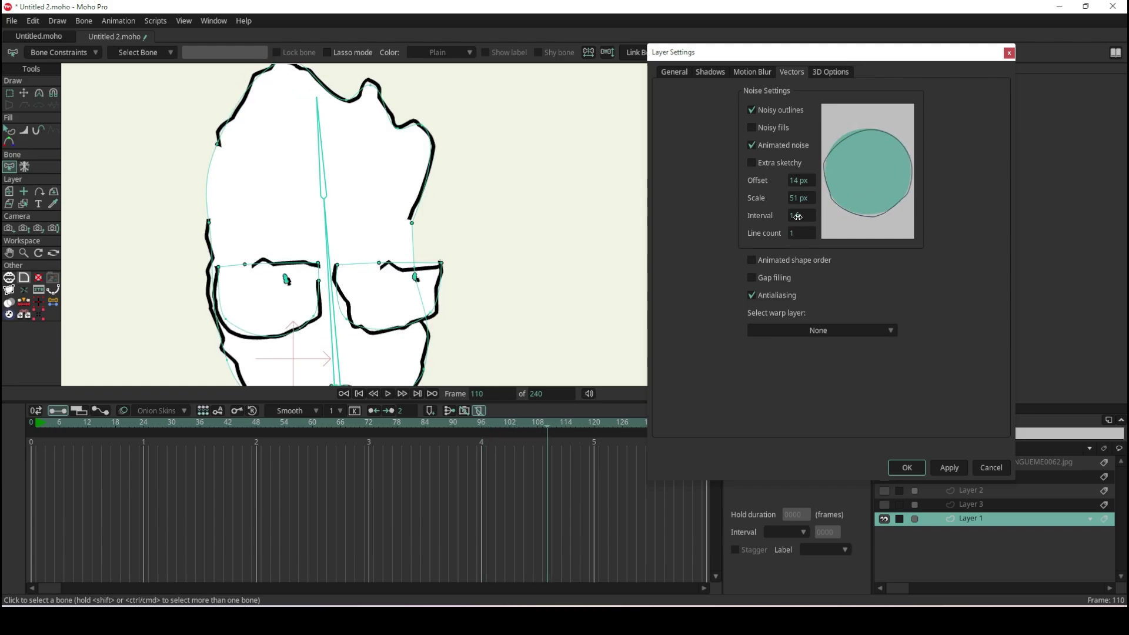
{"action": "left_click_drag", "start_coordinate": [797, 217], "coordinate": [813, 214]}
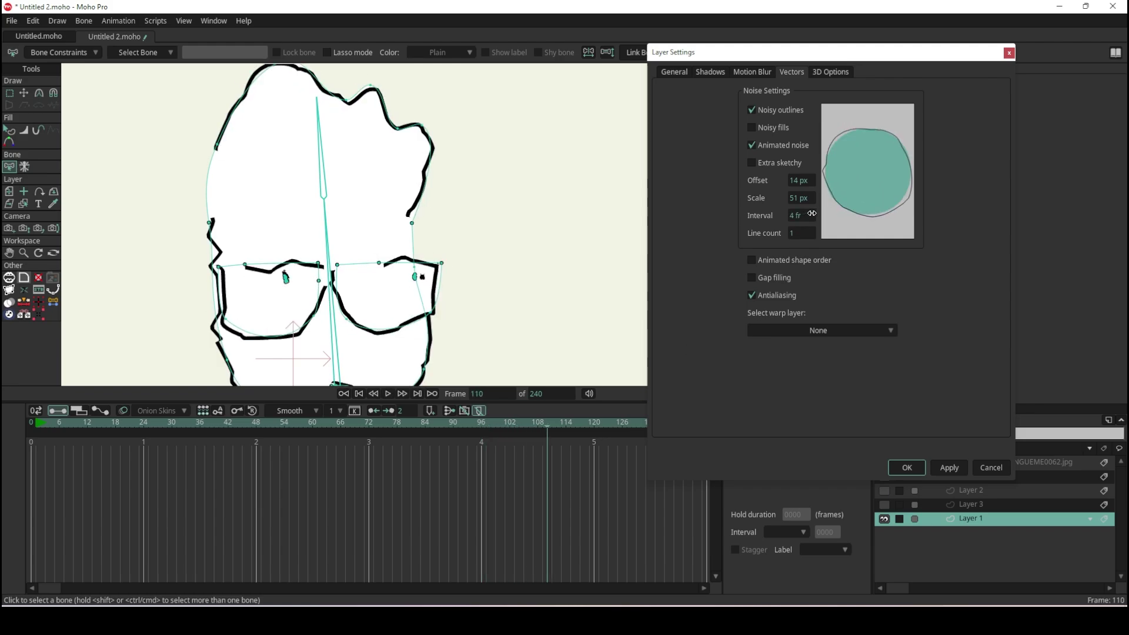
{"action": "left_click", "coordinate": [356, 393]}
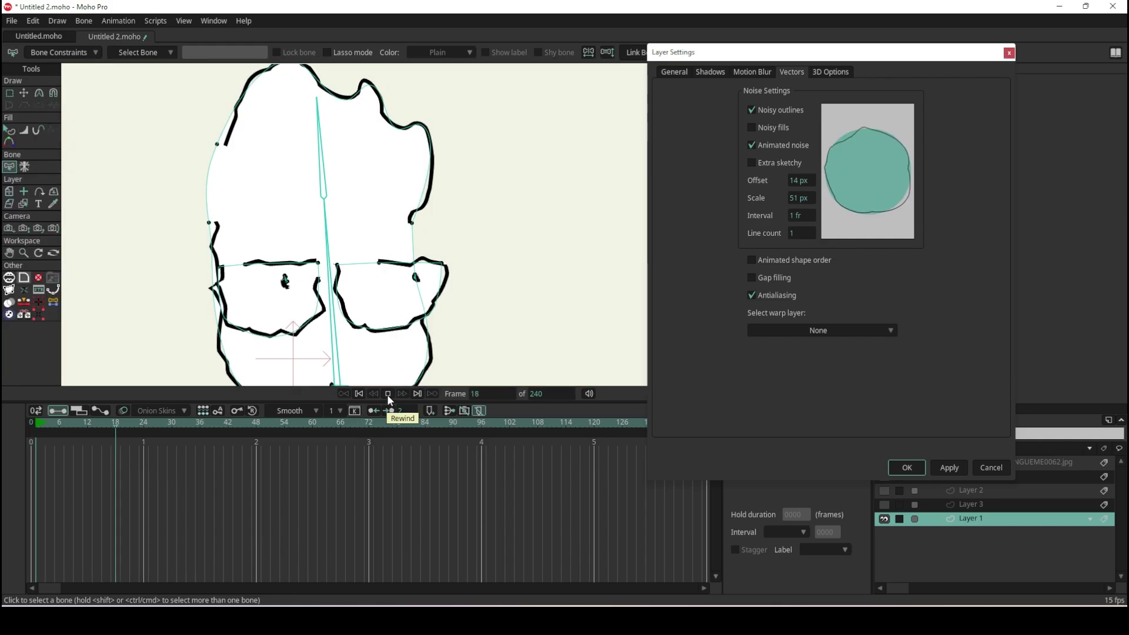
{"action": "left_click", "coordinate": [949, 468]}
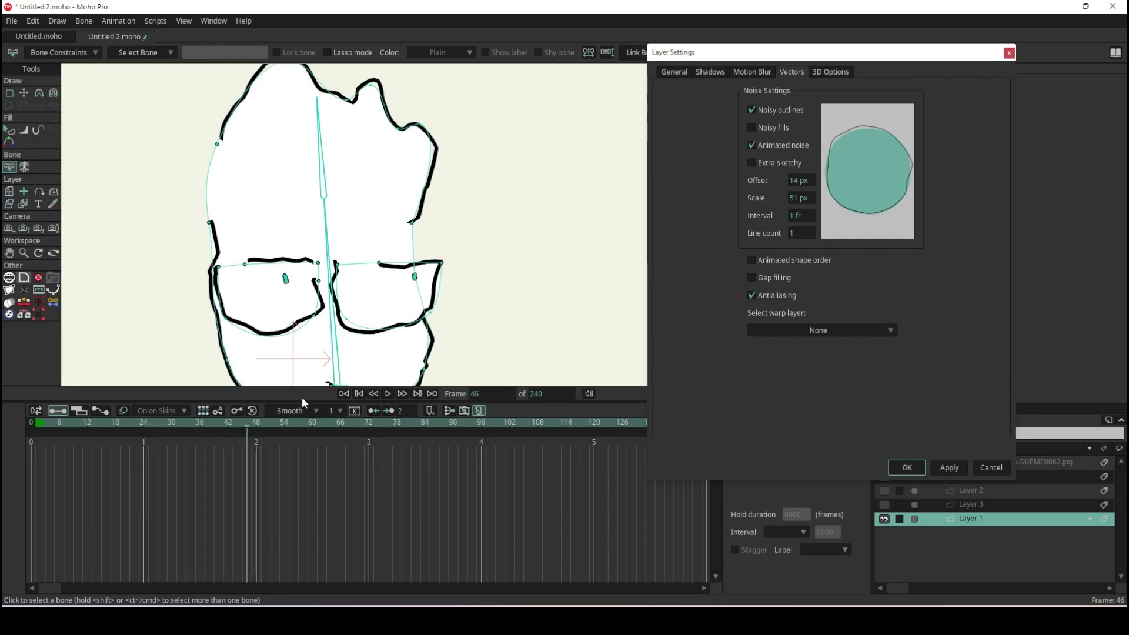
{"action": "left_click", "coordinate": [387, 394]}
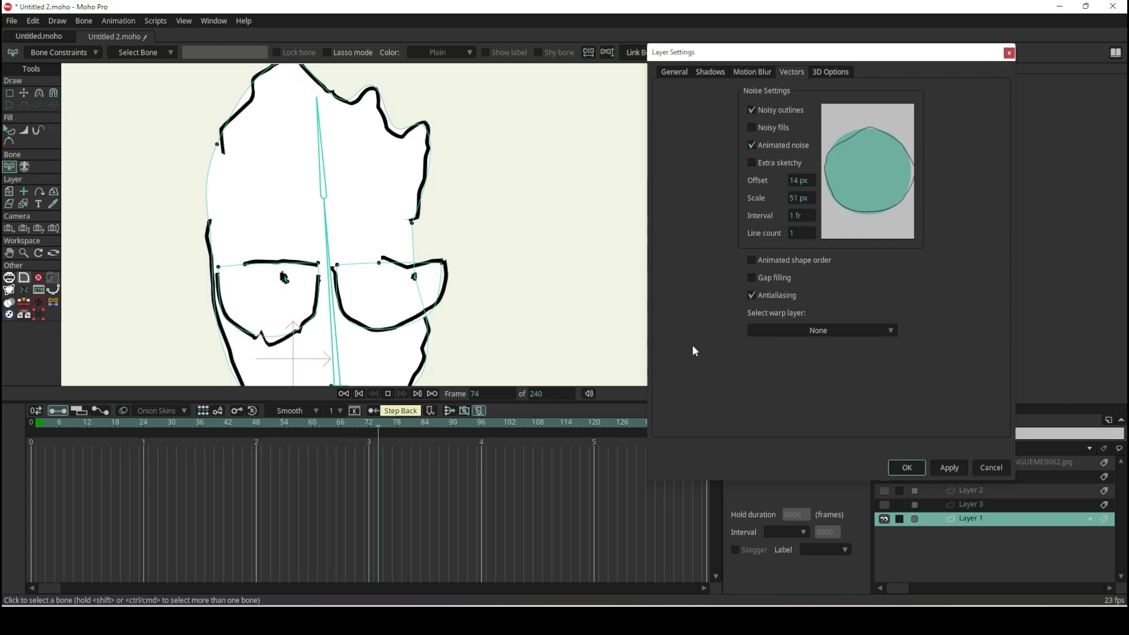
Set the noise Interval to 4 frames, replay from the start, and confirm with OK
{"action": "left_click", "coordinate": [801, 216]}
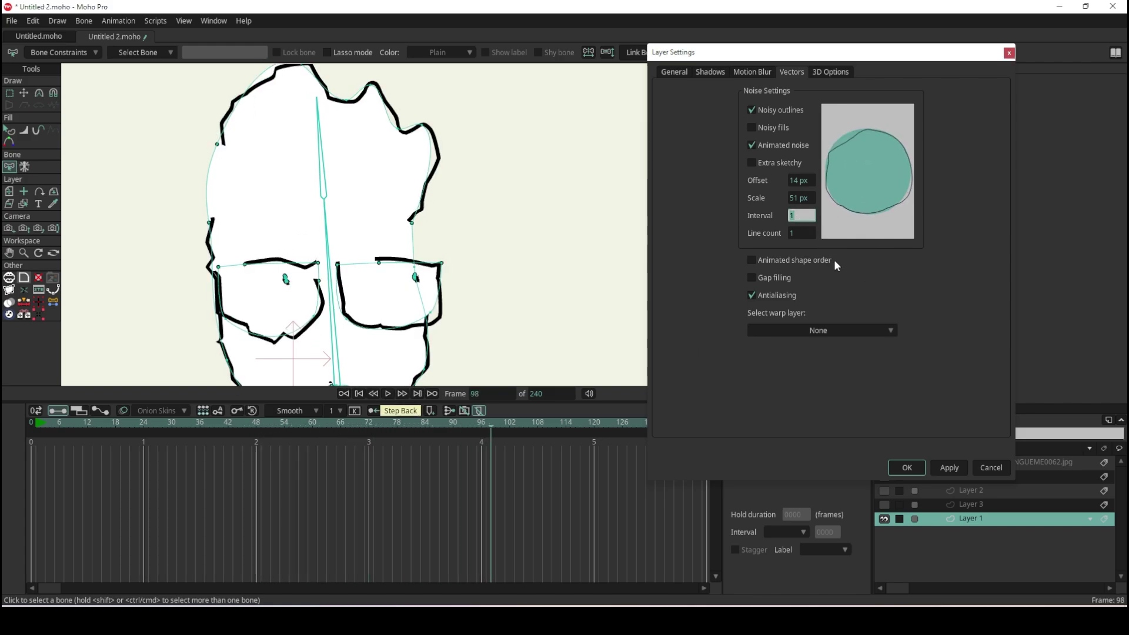
{"action": "type", "text": "4"}
{"action": "key", "text": "Return"}
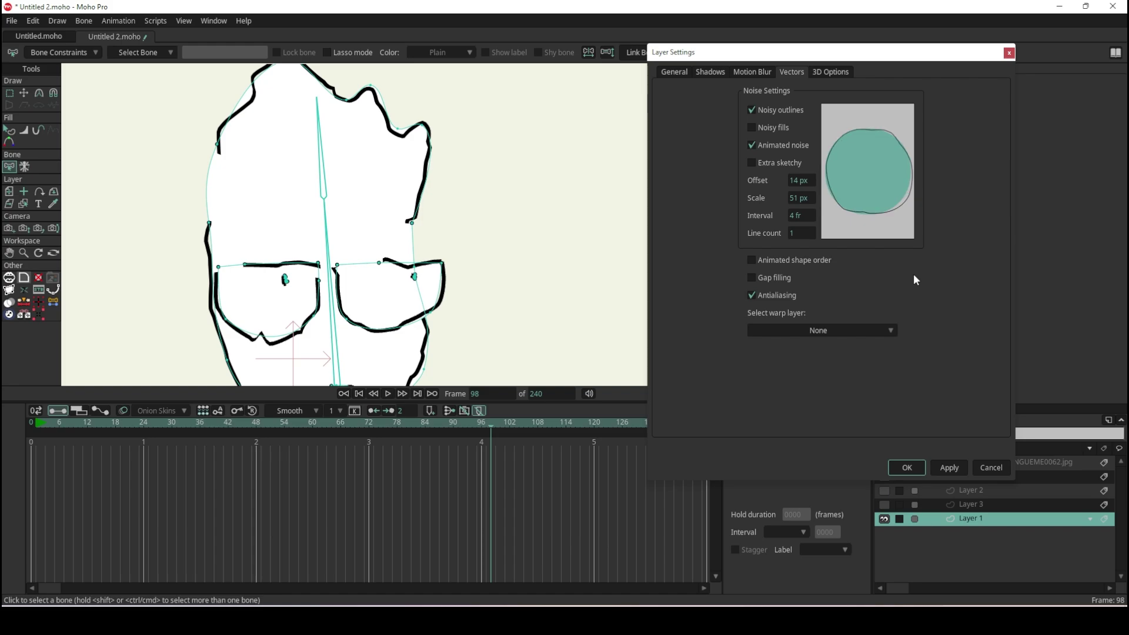
{"action": "left_click", "coordinate": [360, 394]}
{"action": "left_click", "coordinate": [390, 393]}
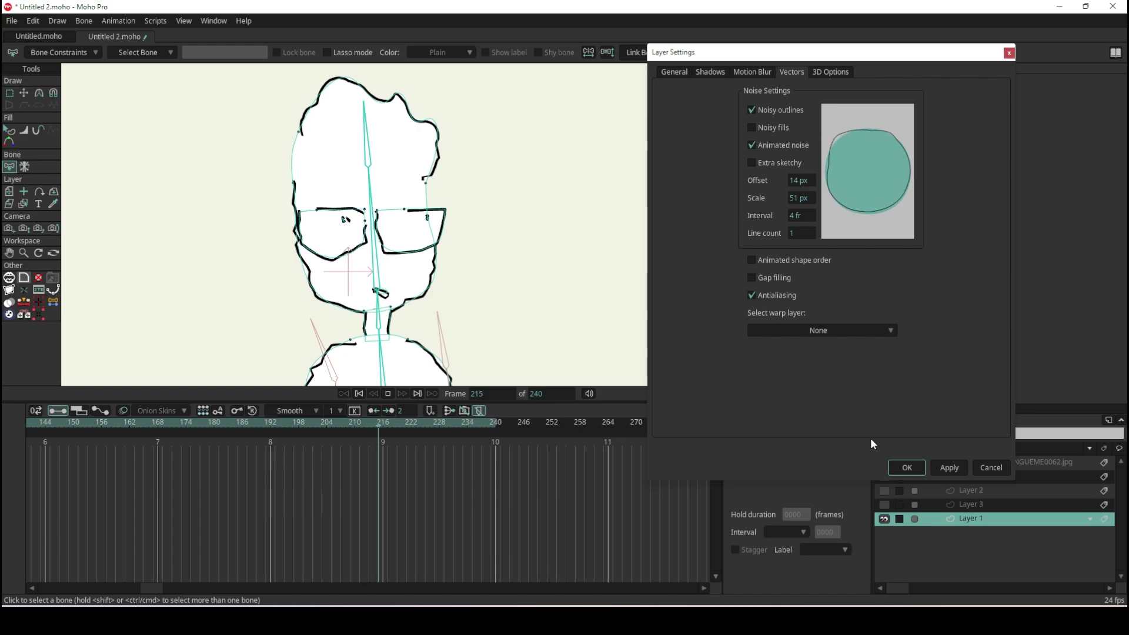
{"action": "left_click", "coordinate": [912, 464]}
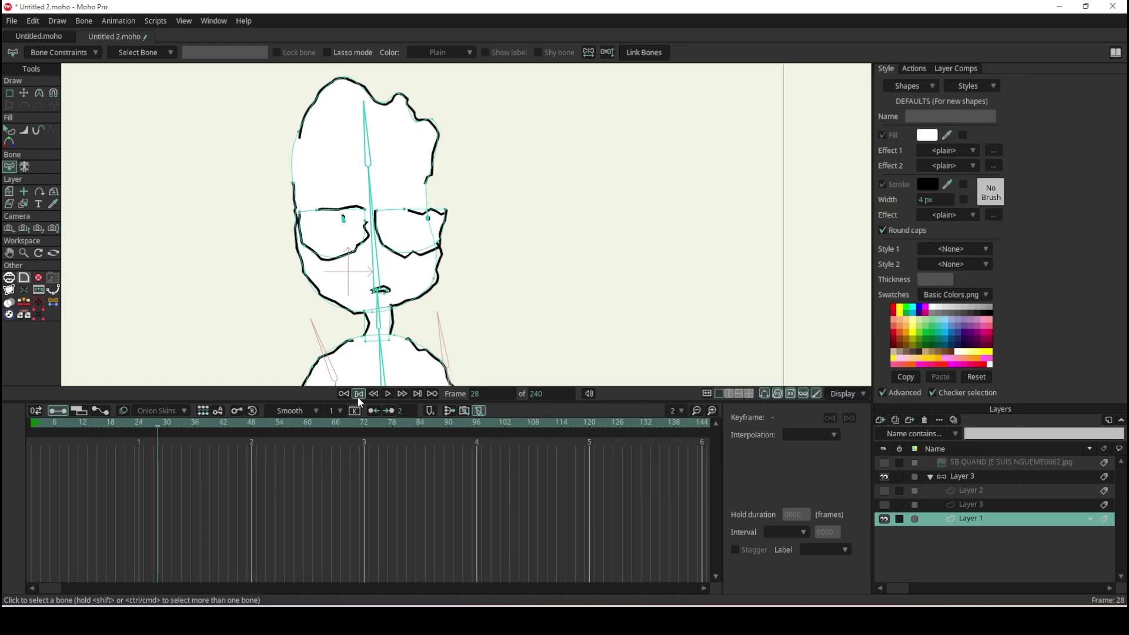
Preview playback from frame 0, then select the Layer 3 group with Transform Layer
{"action": "left_click", "coordinate": [359, 398]}
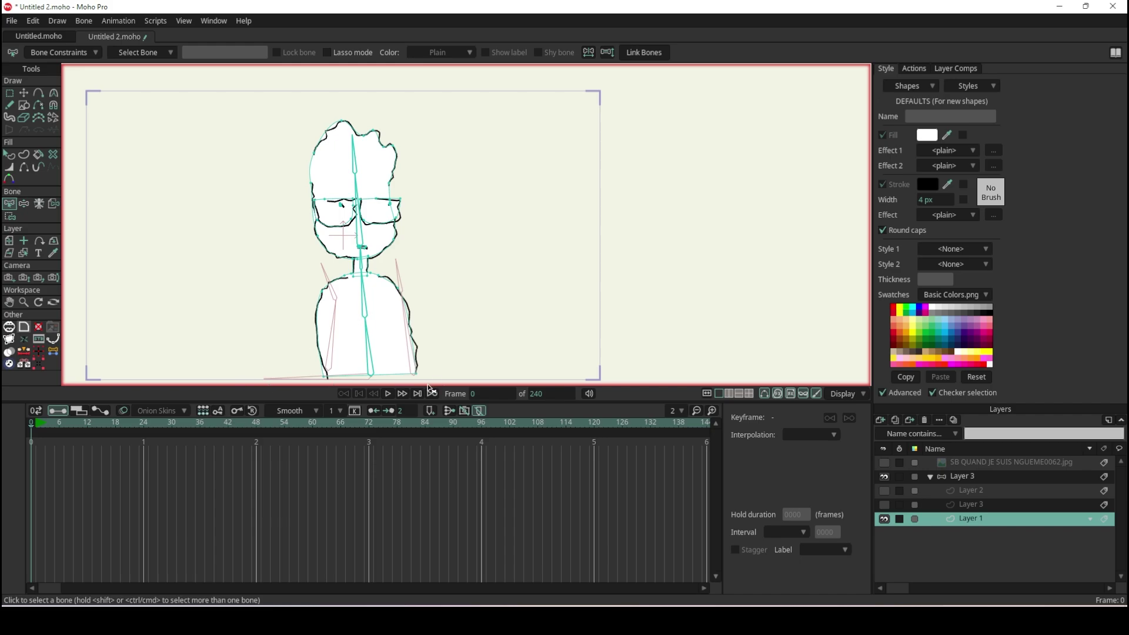
{"action": "left_click", "coordinate": [388, 394]}
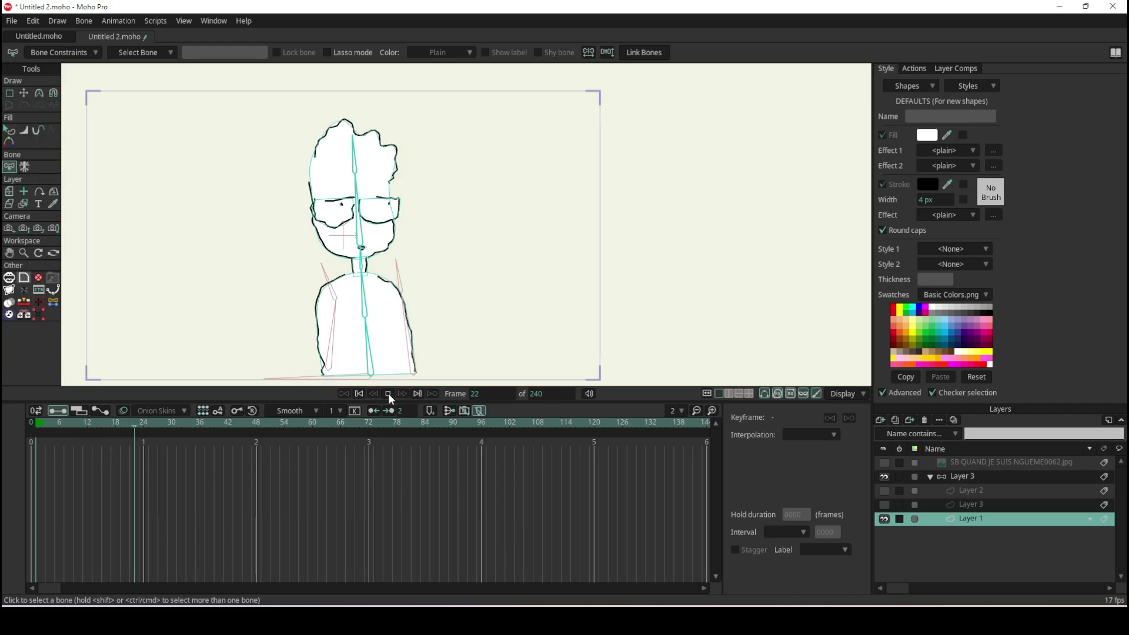
{"action": "key", "text": "space"}
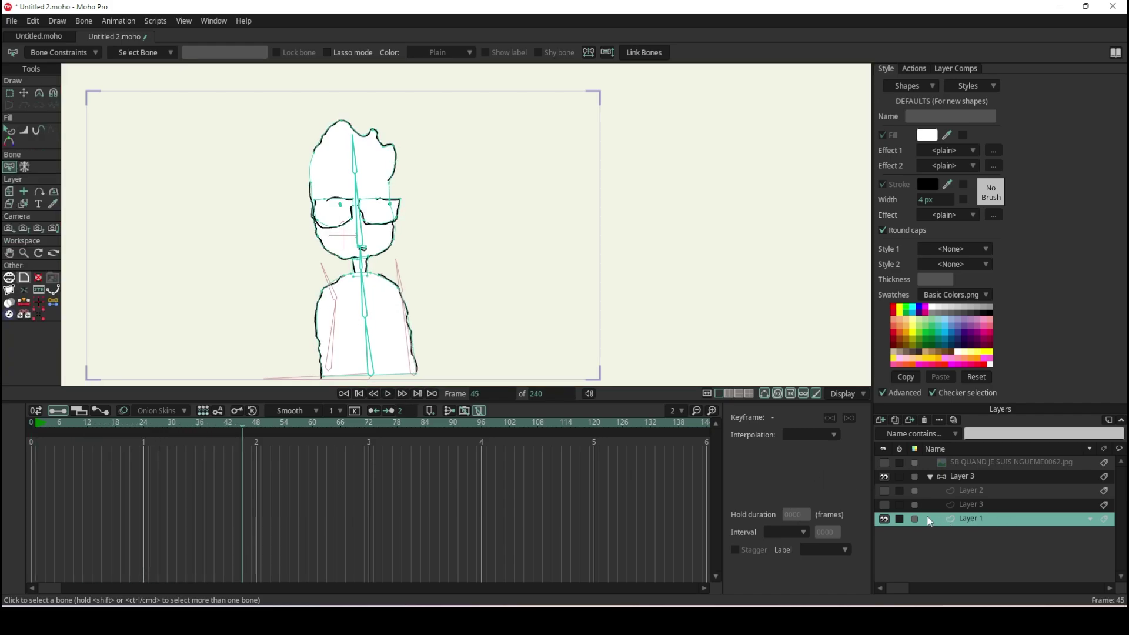
{"action": "left_click", "coordinate": [941, 479]}
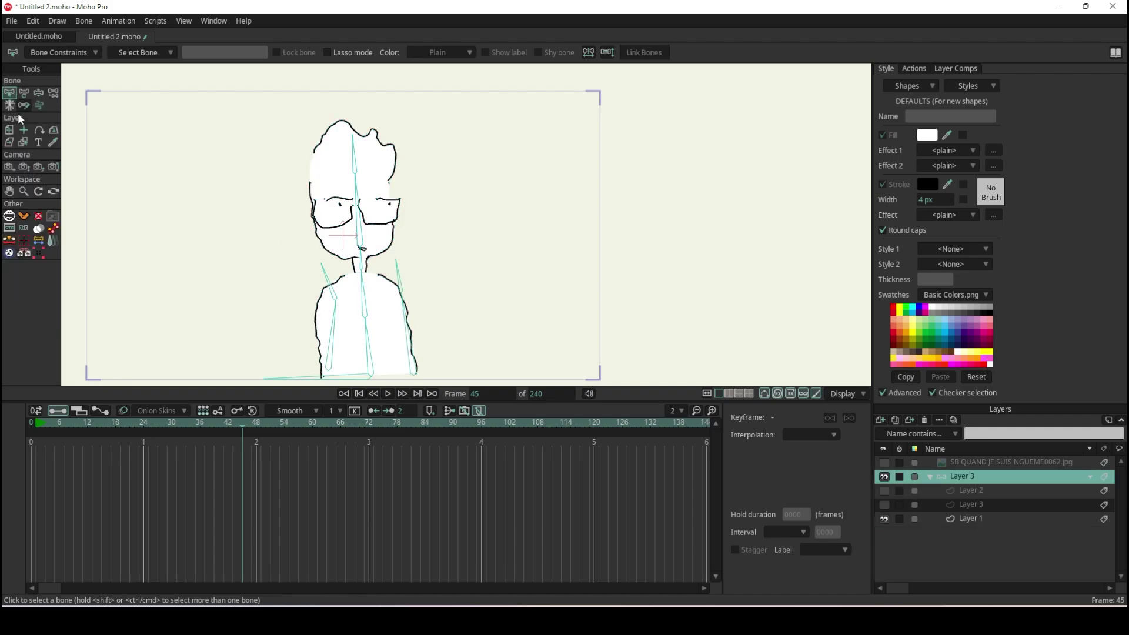
{"action": "left_click", "coordinate": [10, 130]}
At frame 0, shift the Layer 3 character group left and duplicate it
{"action": "scroll", "coordinate": [350, 215], "scroll_direction": "down", "scroll_amount": 1}
{"action": "scroll", "coordinate": [350, 214], "scroll_direction": "down", "scroll_amount": 2}
{"action": "scroll", "coordinate": [347, 209], "scroll_direction": "up", "scroll_amount": 2}
{"action": "left_click_drag", "start_coordinate": [345, 206], "coordinate": [254, 206]}
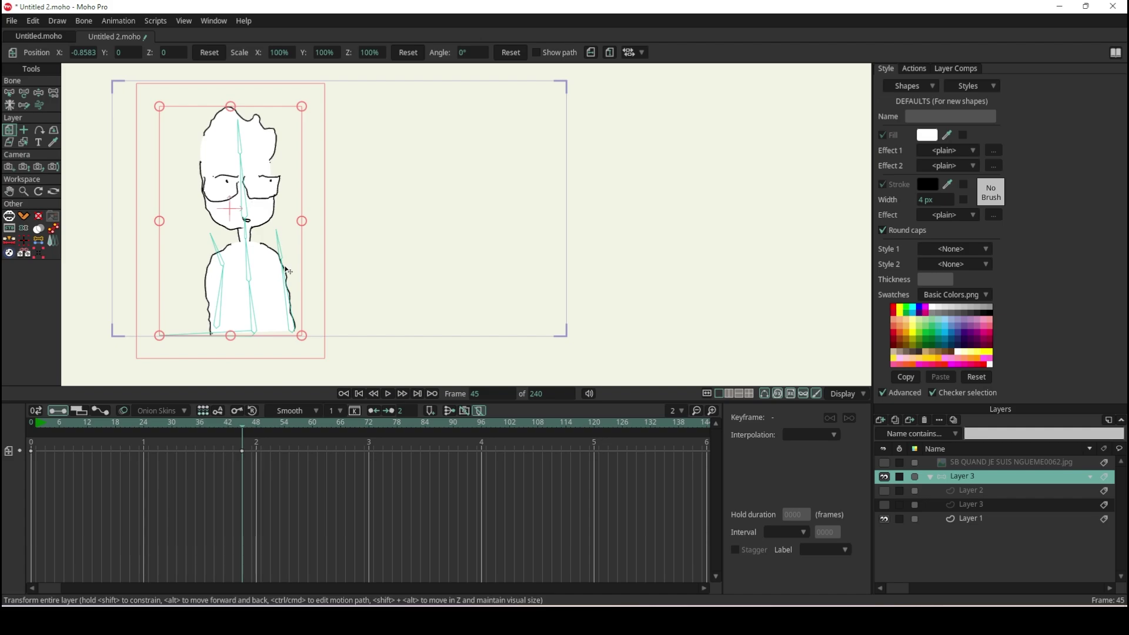
{"action": "key", "text": "ctrl+z"}
{"action": "left_click", "coordinate": [360, 397]}
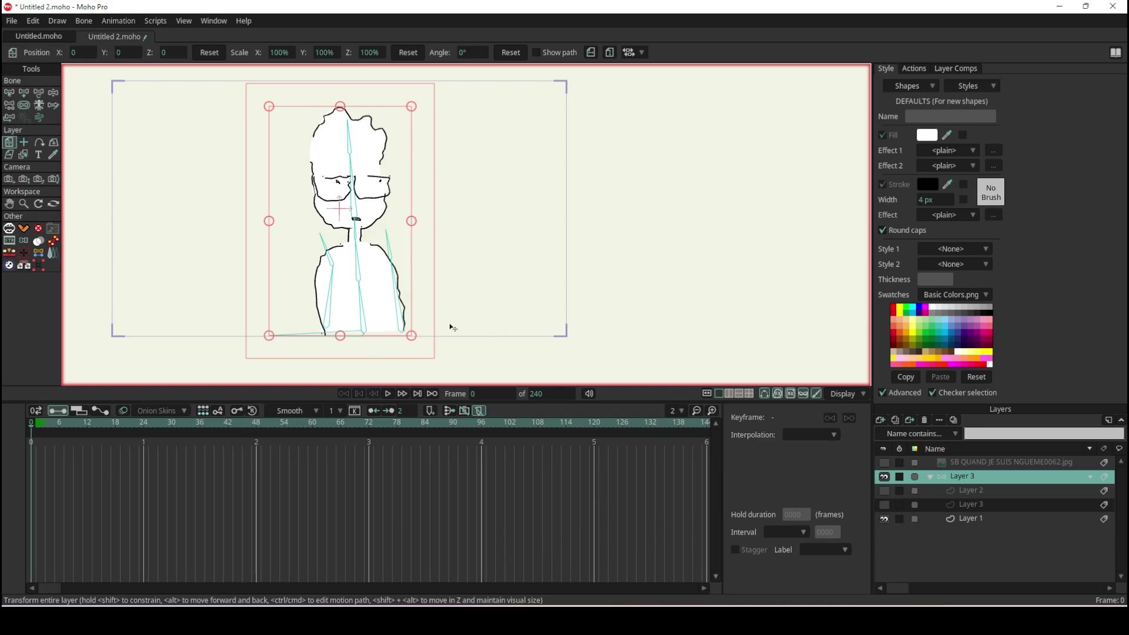
{"action": "left_click_drag", "start_coordinate": [365, 281], "coordinate": [255, 242]}
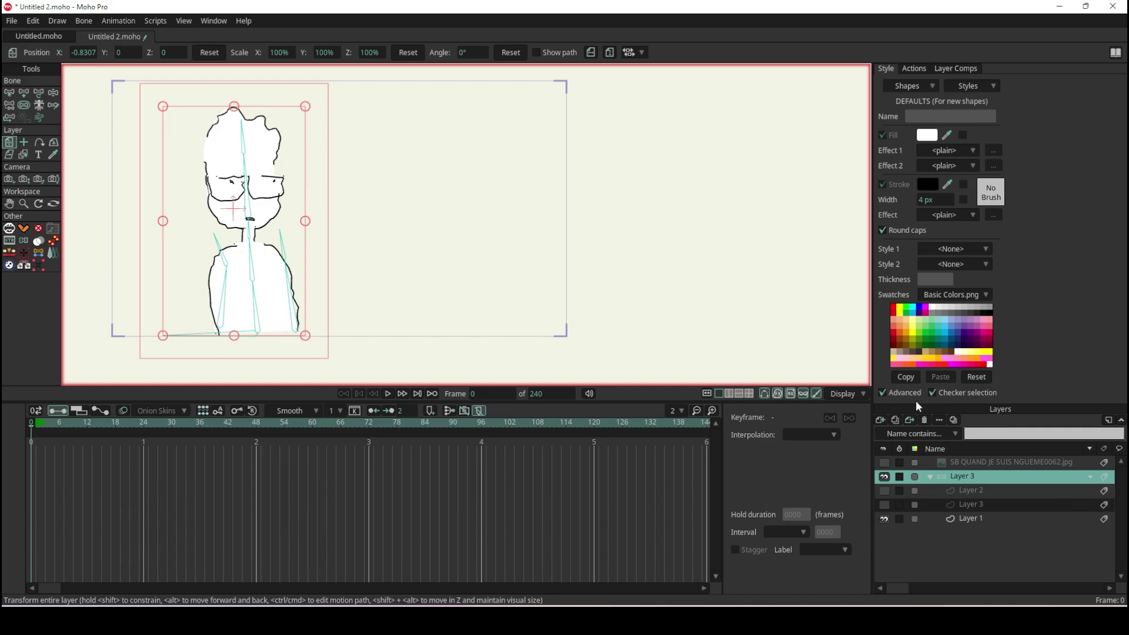
{"action": "left_click", "coordinate": [900, 421]}
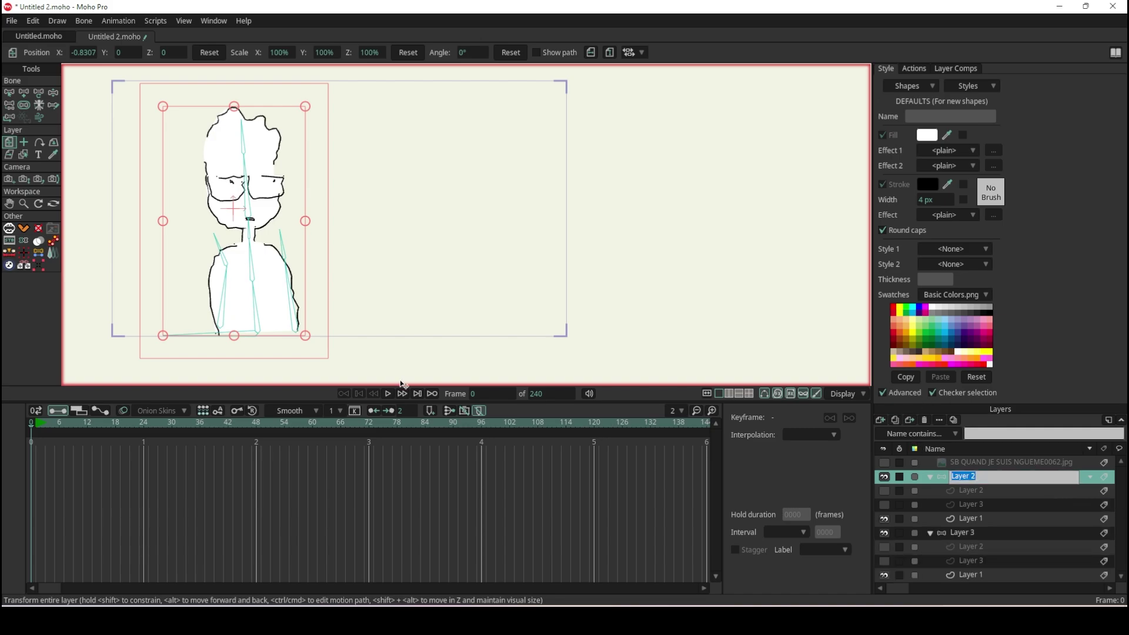
Move the duplicate Layer 2 group right of the original, then open its inner Layer 1 settings
{"action": "mouse_move", "coordinate": [235, 260]}
{"action": "left_mouse_down"}
{"action": "mouse_move", "coordinate": [426, 276]}
{"action": "mouse_move", "coordinate": [410, 276]}
{"action": "left_mouse_up"}
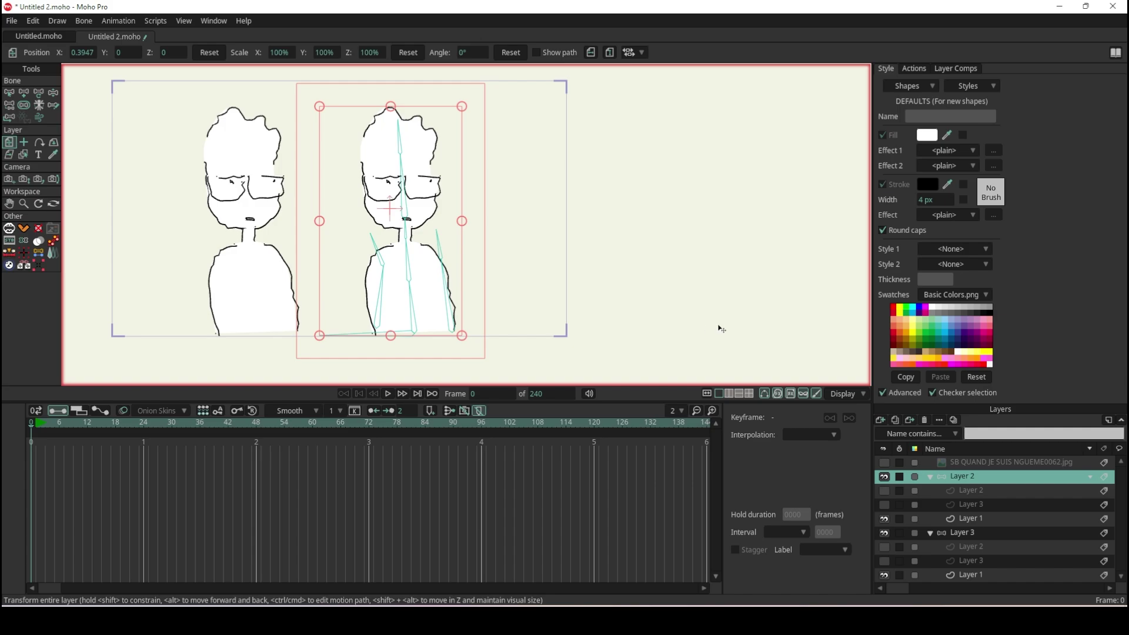
{"action": "double_click", "coordinate": [1017, 483]}
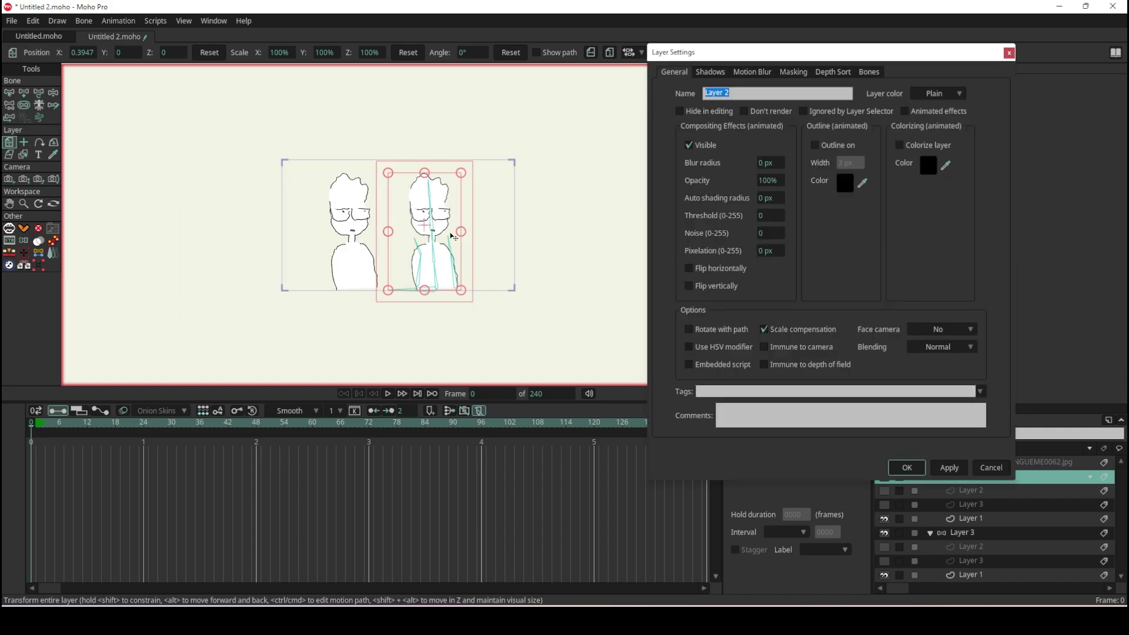
{"action": "scroll", "coordinate": [528, 276], "scroll_direction": "up", "scroll_amount": 1}
{"action": "scroll", "coordinate": [529, 285], "scroll_direction": "up", "scroll_amount": 1}
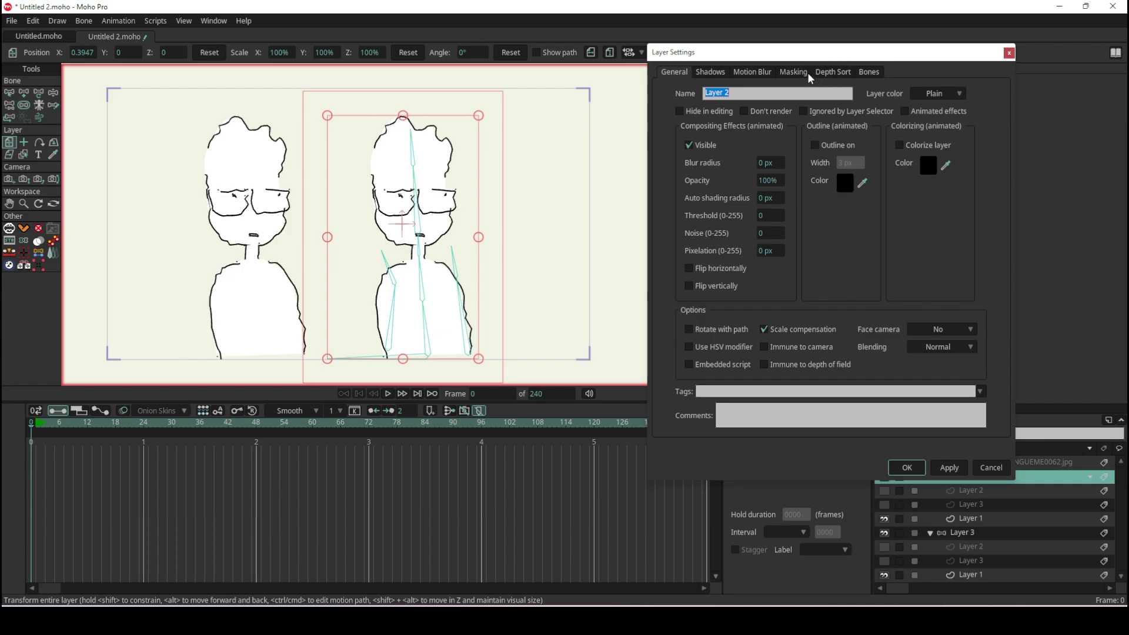
{"action": "left_click", "coordinate": [993, 469]}
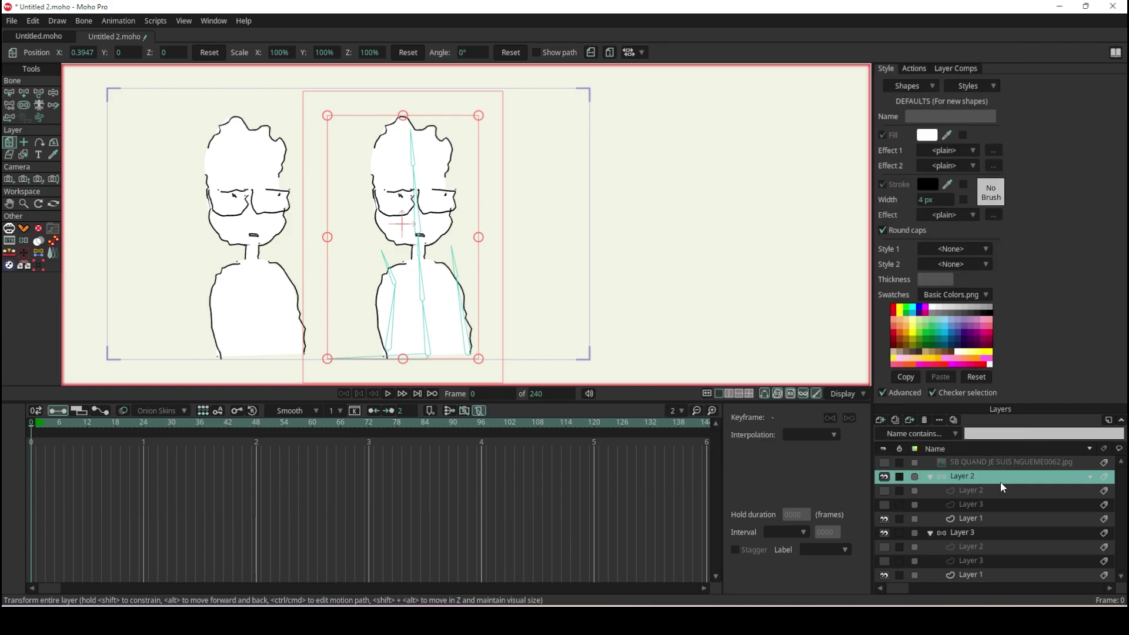
{"action": "left_click", "coordinate": [983, 526]}
{"action": "double_click", "coordinate": [993, 520]}
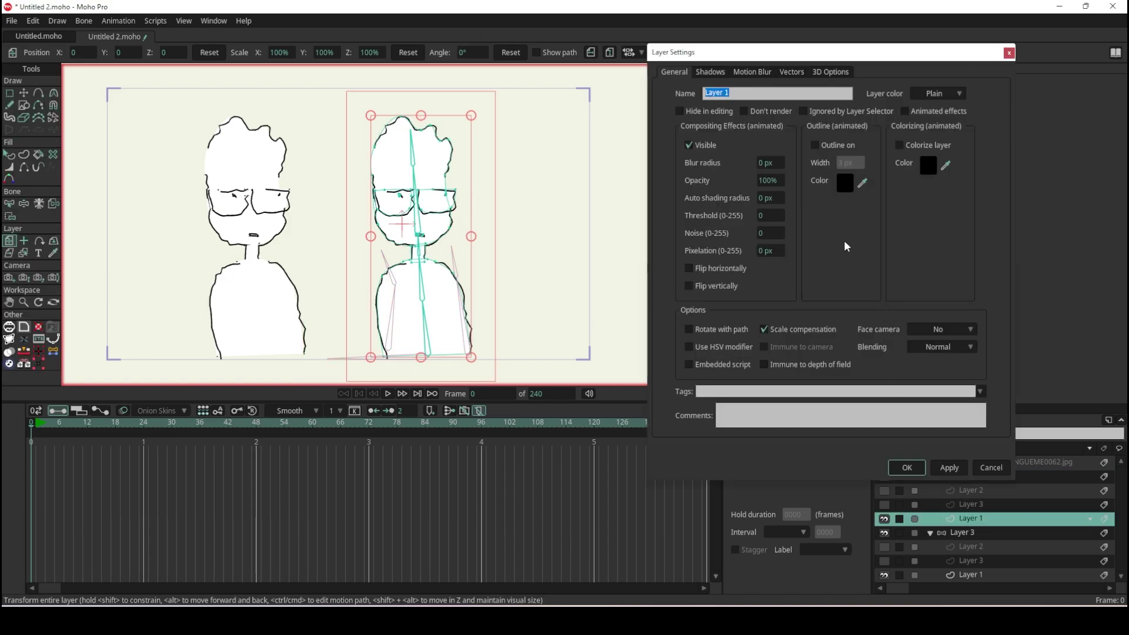
Give Layer 1's noisy outlines 5 lines and a 0 fr interval, then apply the settings
{"action": "left_click", "coordinate": [794, 72]}
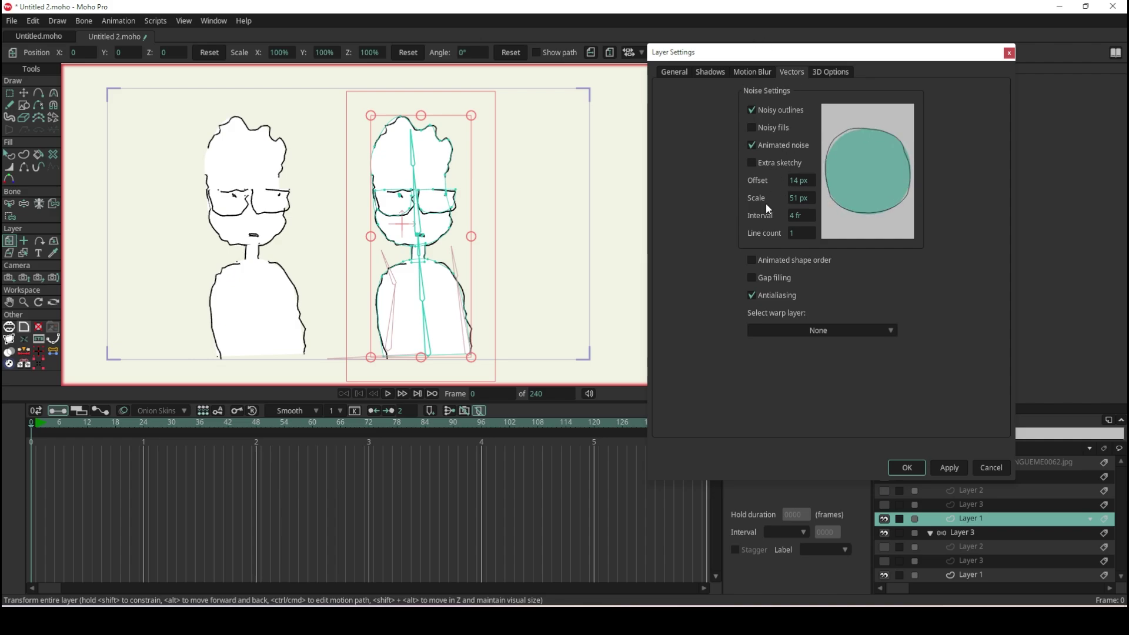
{"action": "left_click_drag", "start_coordinate": [797, 235], "coordinate": [815, 235]}
{"action": "type", "text": "5"}
{"action": "scroll", "coordinate": [471, 232], "scroll_direction": "up", "scroll_amount": 1}
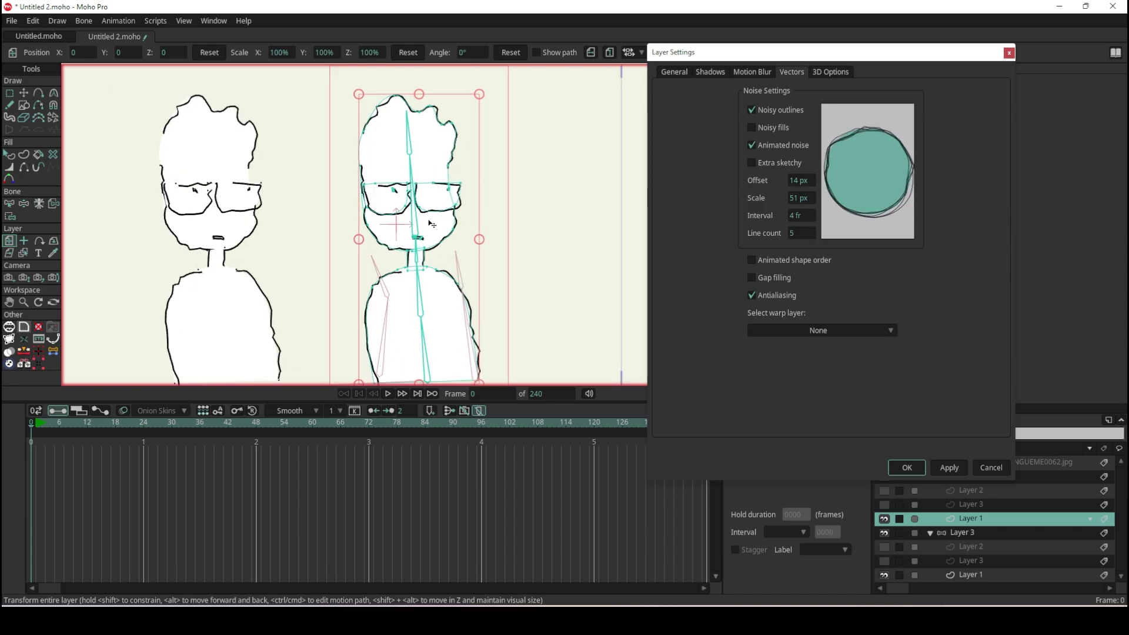
{"action": "scroll", "coordinate": [509, 245], "scroll_direction": "up", "scroll_amount": 1}
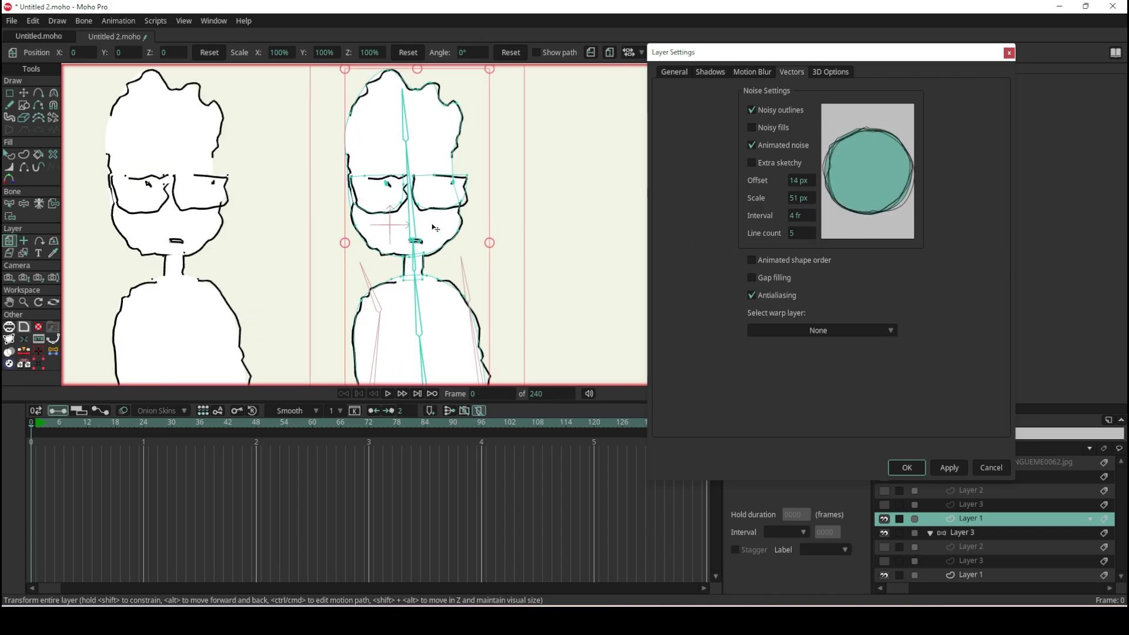
{"action": "scroll", "coordinate": [438, 224], "scroll_direction": "up", "scroll_amount": 2}
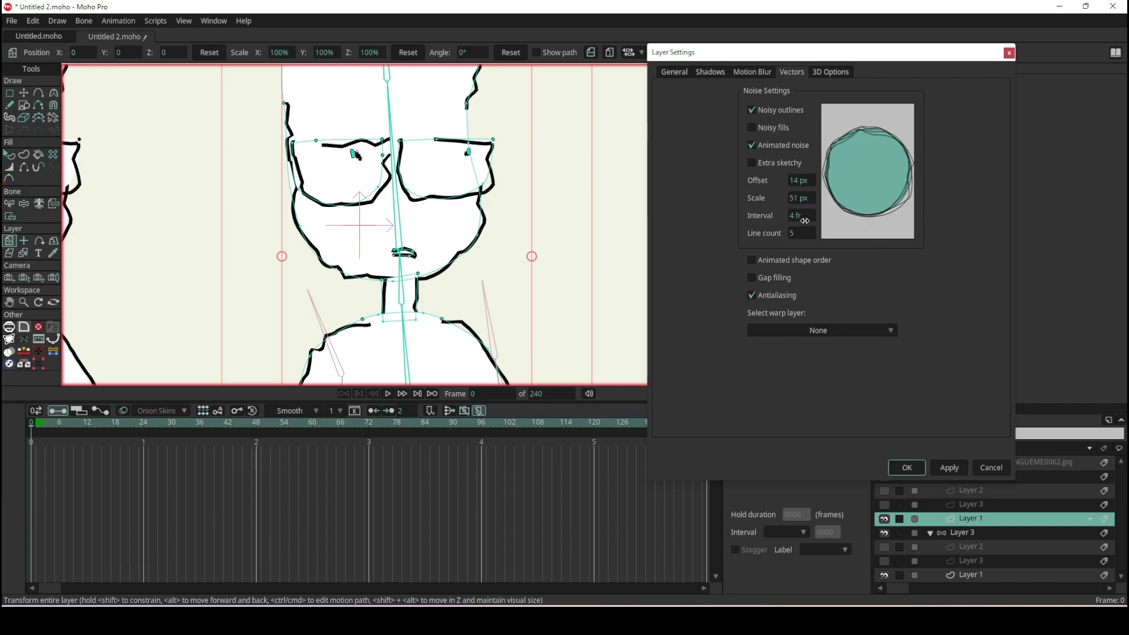
{"action": "left_click_drag", "start_coordinate": [803, 217], "coordinate": [541, 238]}
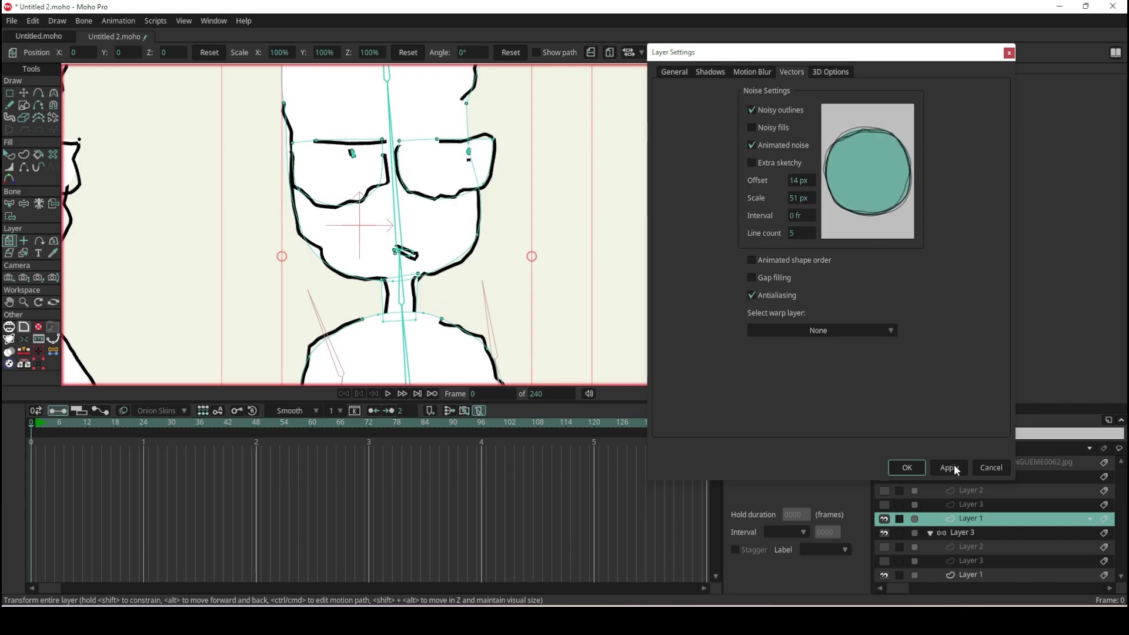
{"action": "left_click", "coordinate": [915, 469]}
{"action": "scroll", "coordinate": [536, 241], "scroll_direction": "down", "scroll_amount": 3}
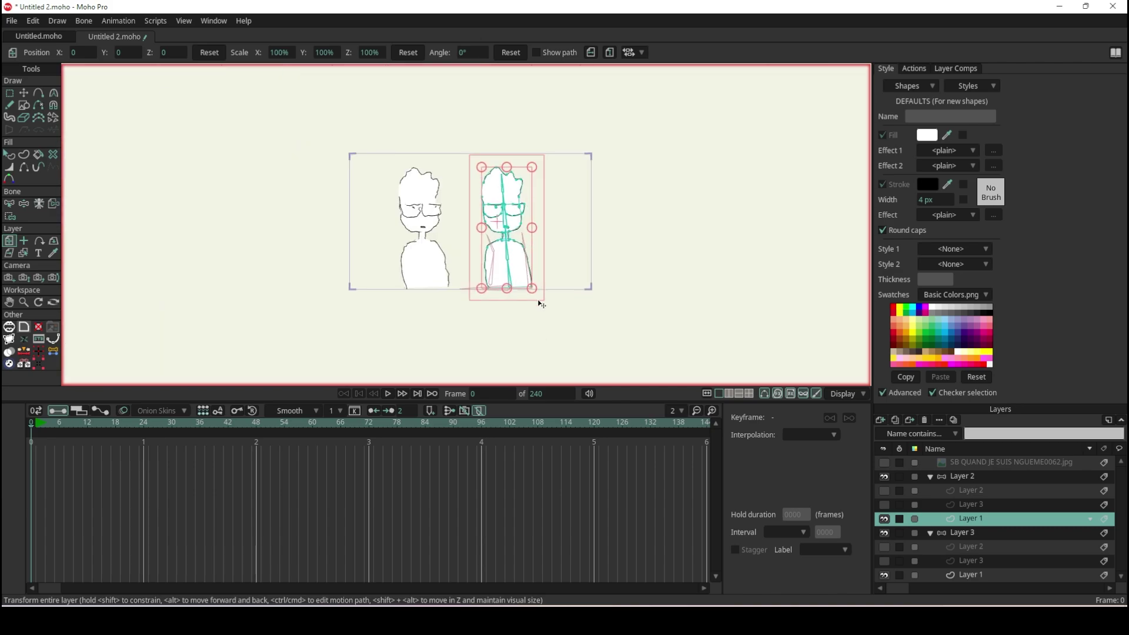
Play back the sketchy characters, then stop and rewind to the start
{"action": "scroll", "coordinate": [544, 324], "scroll_direction": "up", "scroll_amount": 3}
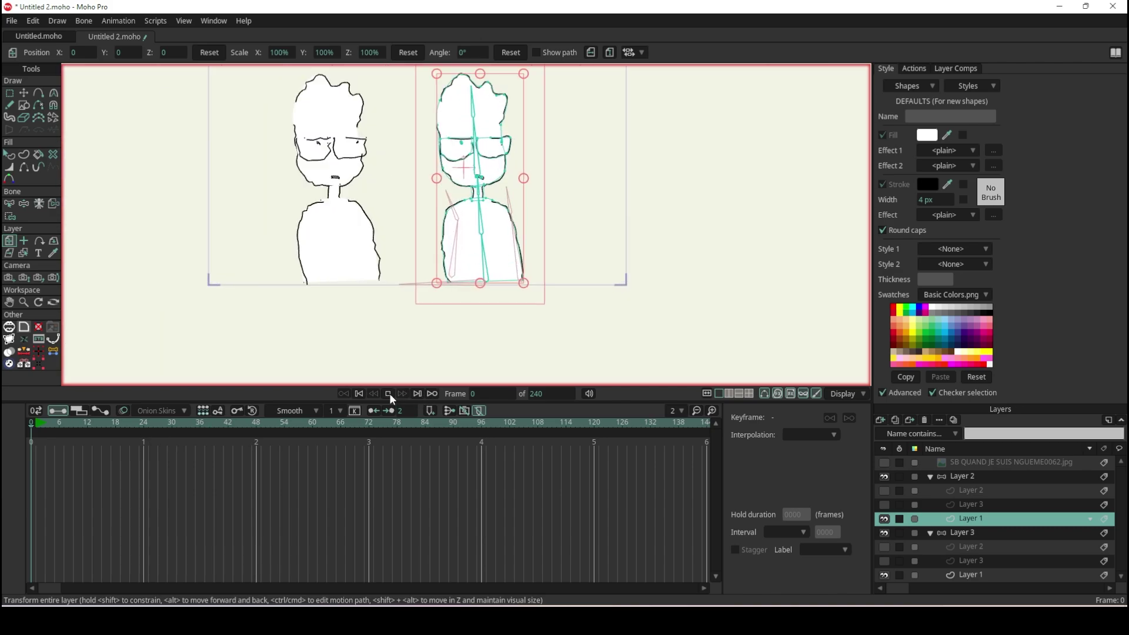
{"action": "left_click", "coordinate": [388, 393]}
{"action": "scroll", "coordinate": [382, 177], "scroll_direction": "up", "scroll_amount": 3}
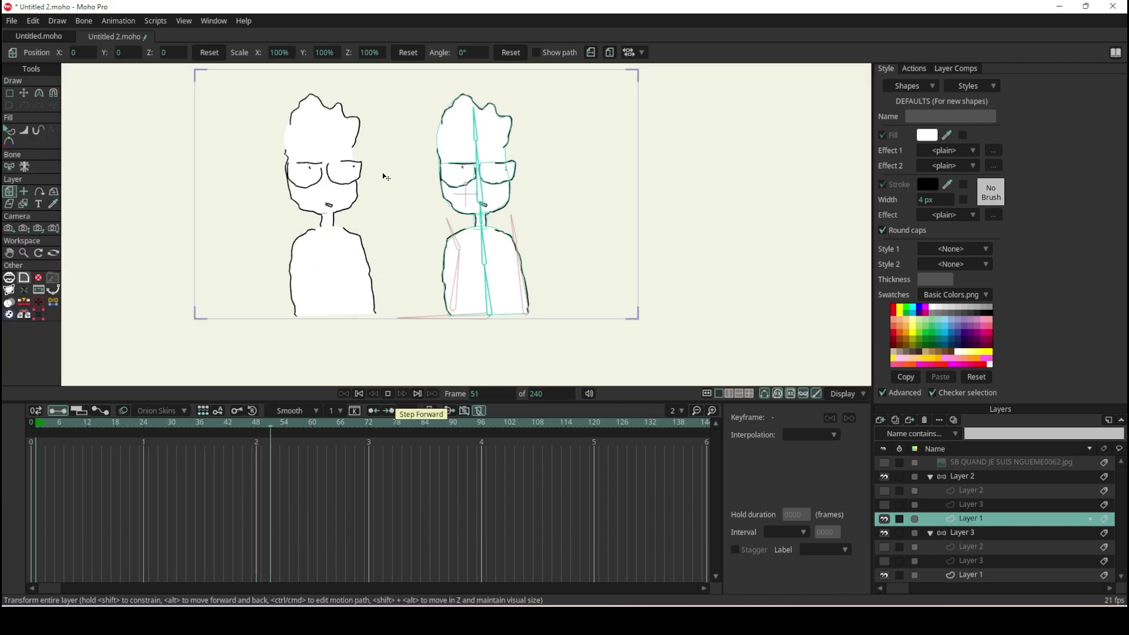
{"action": "scroll", "coordinate": [382, 176], "scroll_direction": "up", "scroll_amount": 2}
{"action": "left_click", "coordinate": [763, 394]}
{"action": "scroll", "coordinate": [441, 202], "scroll_direction": "down", "scroll_amount": 3}
{"action": "scroll", "coordinate": [425, 197], "scroll_direction": "up", "scroll_amount": 4}
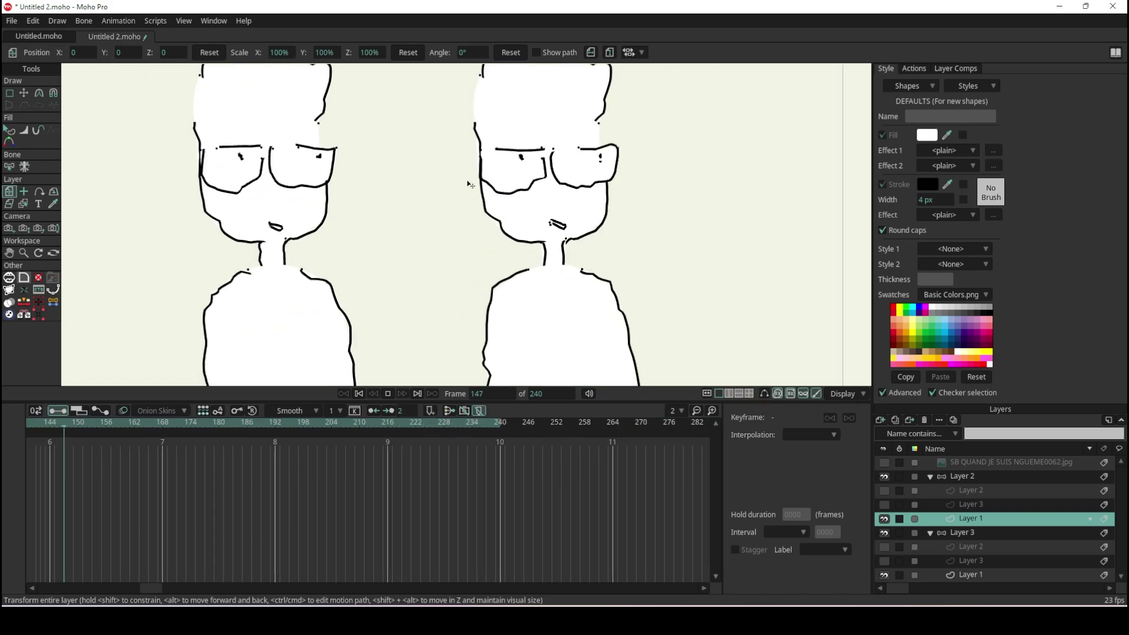
{"action": "scroll", "coordinate": [464, 182], "scroll_direction": "down", "scroll_amount": 2}
{"action": "scroll", "coordinate": [499, 159], "scroll_direction": "up", "scroll_amount": 2}
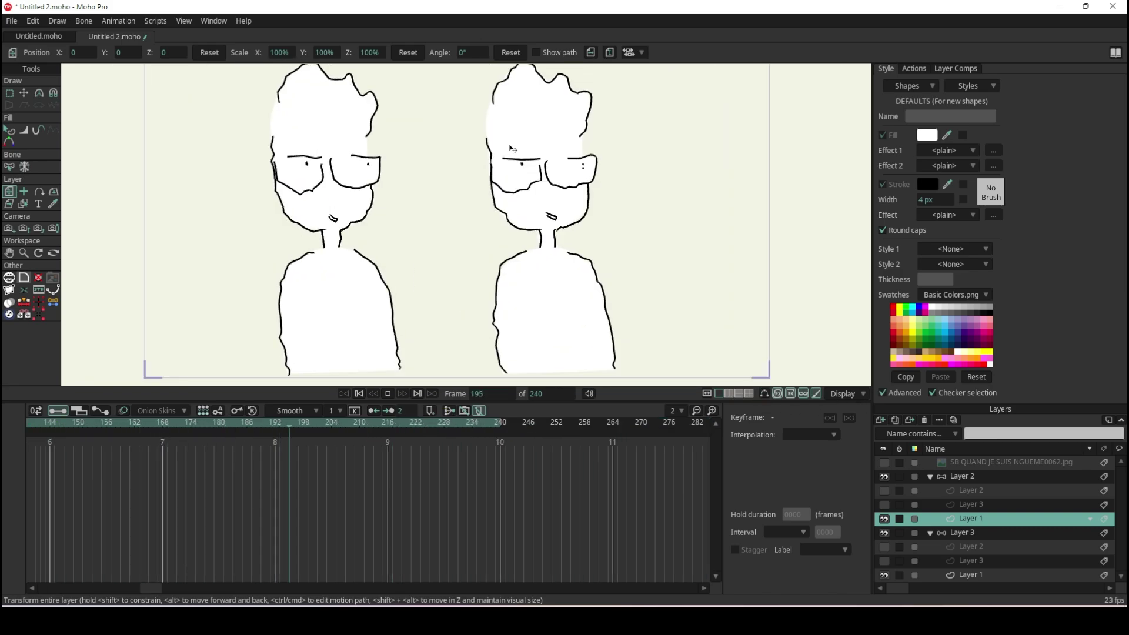
{"action": "left_click", "coordinate": [391, 391]}
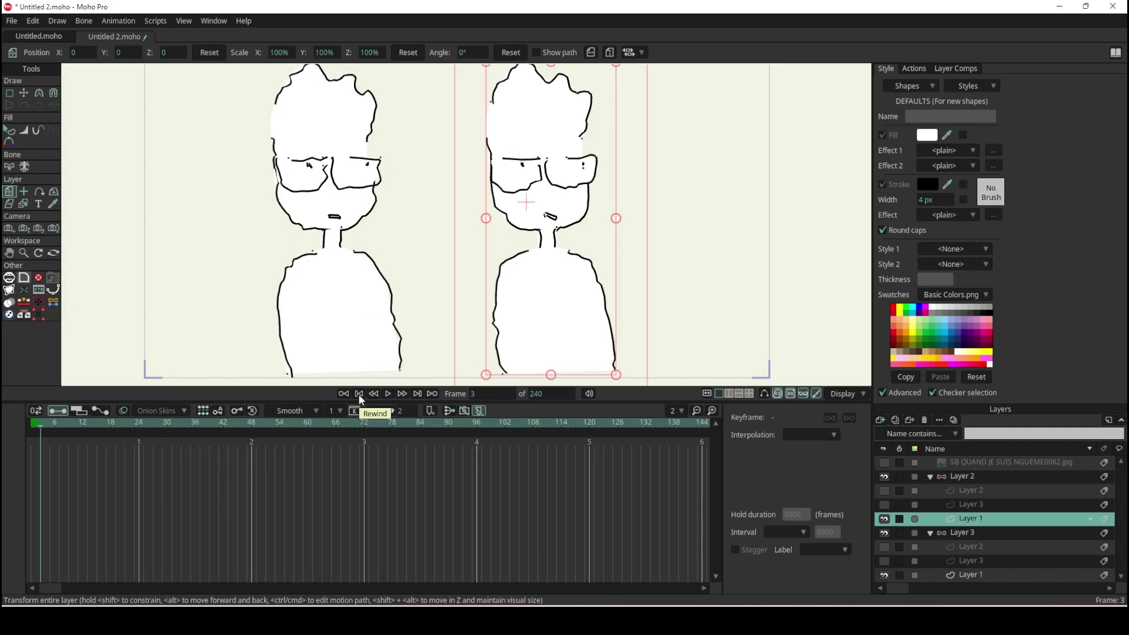
{"action": "left_click", "coordinate": [359, 394]}
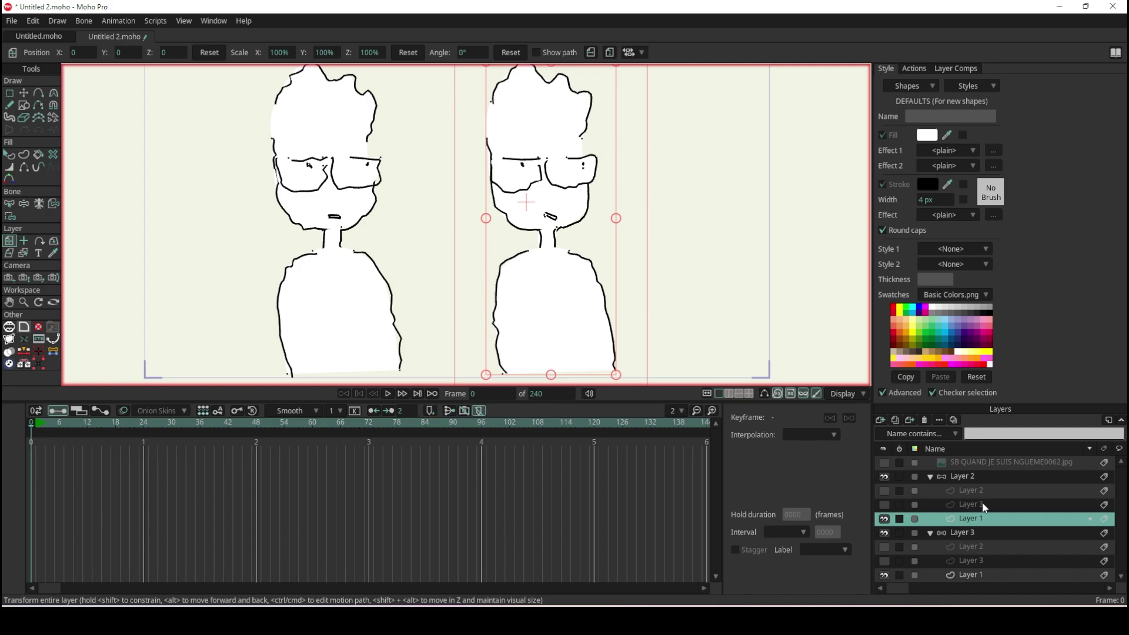
Select the Layer 3 character group at frame 1, with the Manipulate Bones tool active
{"action": "left_click", "coordinate": [975, 479]}
{"action": "left_click", "coordinate": [968, 531]}
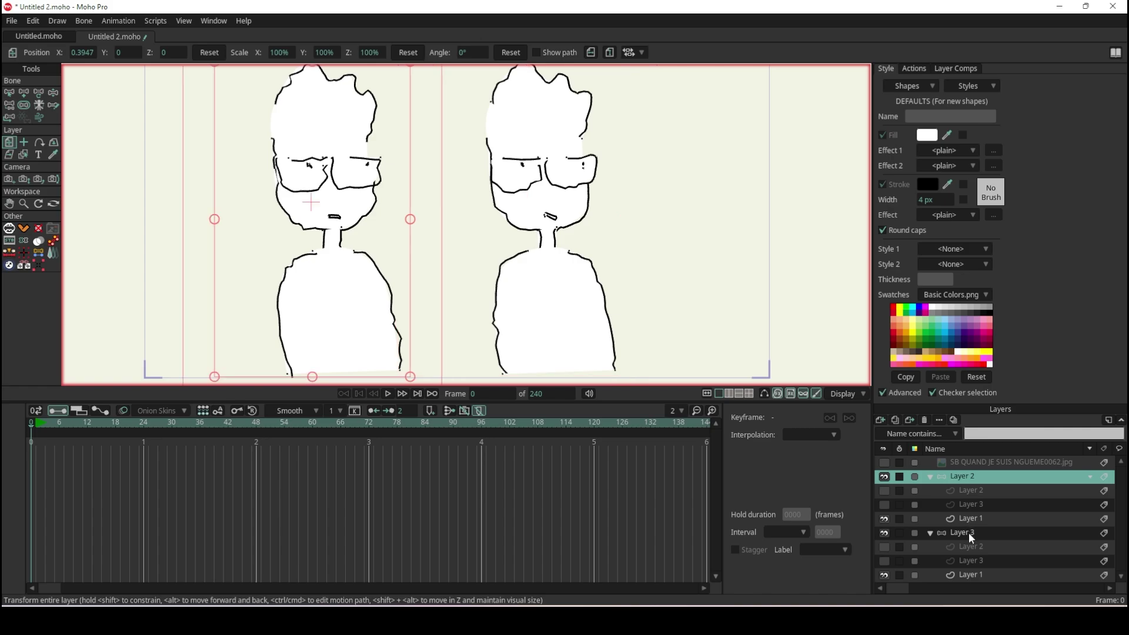
{"action": "left_click", "coordinate": [37, 424]}
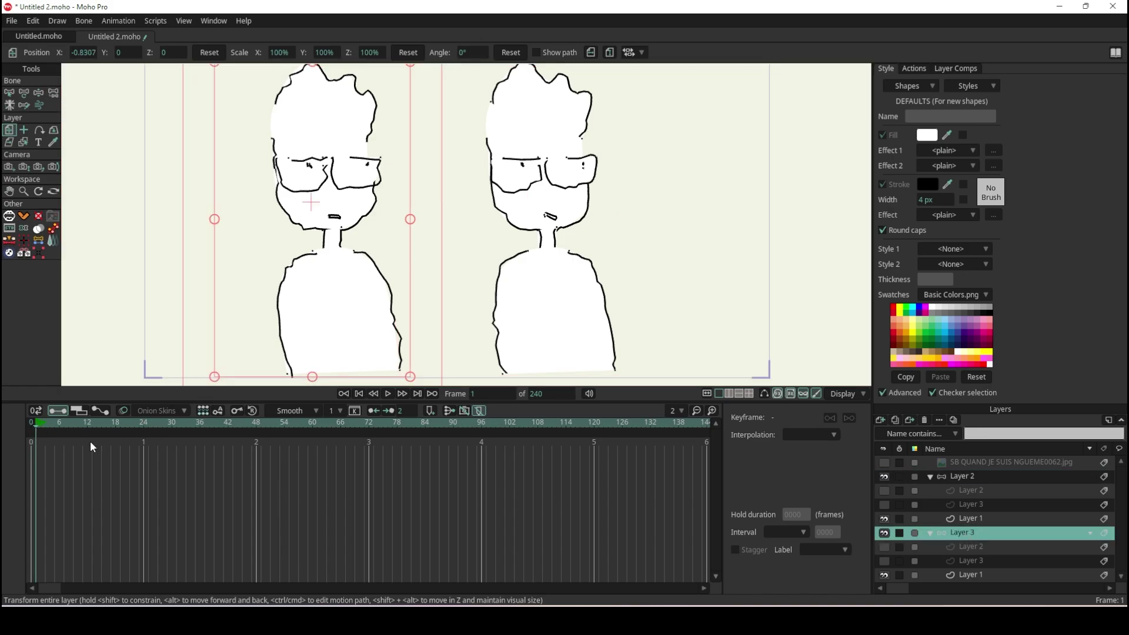
{"action": "left_click", "coordinate": [38, 93]}
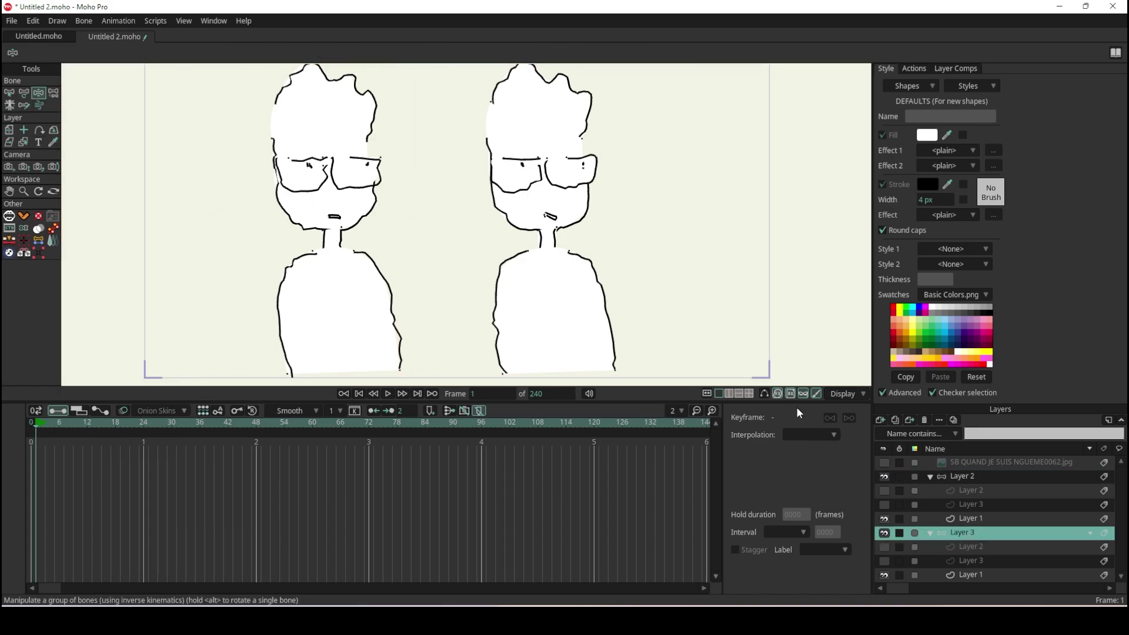
Tilt the left character's body at frame 1, then key body and head tilts at frame 12
{"action": "left_click_drag", "start_coordinate": [337, 285], "coordinate": [325, 279]}
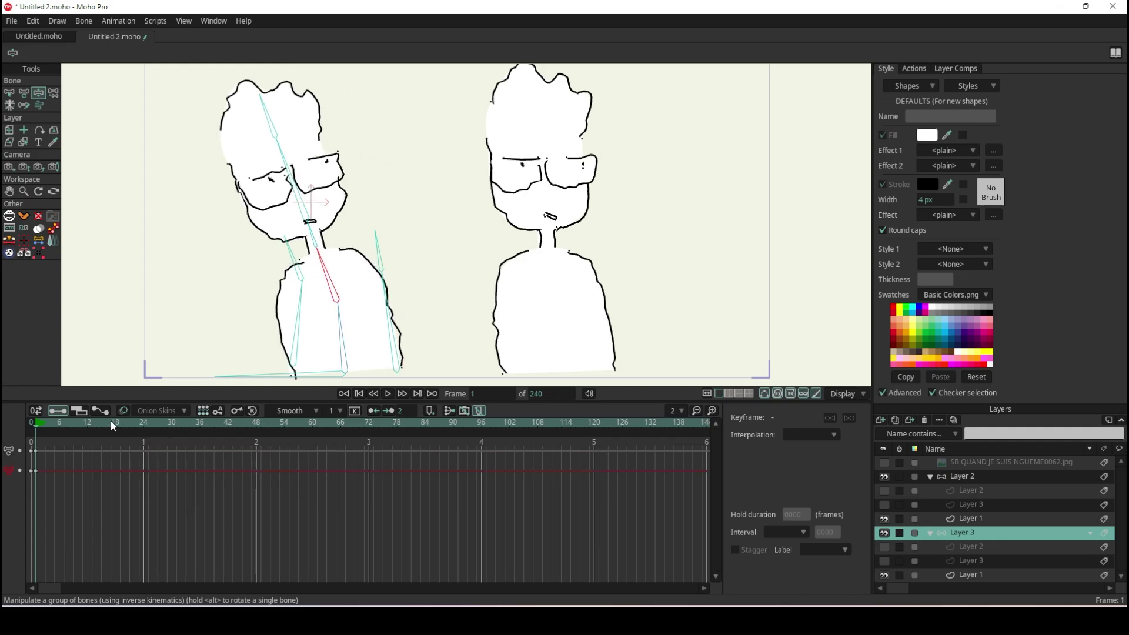
{"action": "left_click", "coordinate": [89, 423]}
{"action": "left_click_drag", "start_coordinate": [320, 258], "coordinate": [346, 254]}
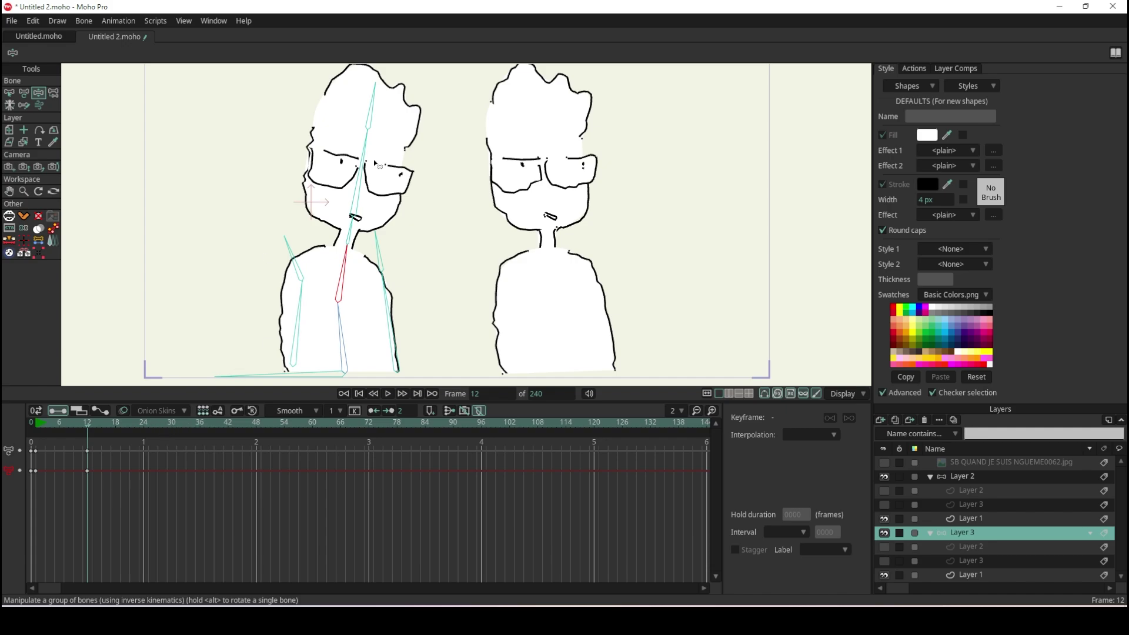
{"action": "left_click_drag", "start_coordinate": [374, 164], "coordinate": [388, 173]}
Key the left character's head tilt at frame 24 and its body and head lean at frame 29
{"action": "left_click", "coordinate": [143, 421]}
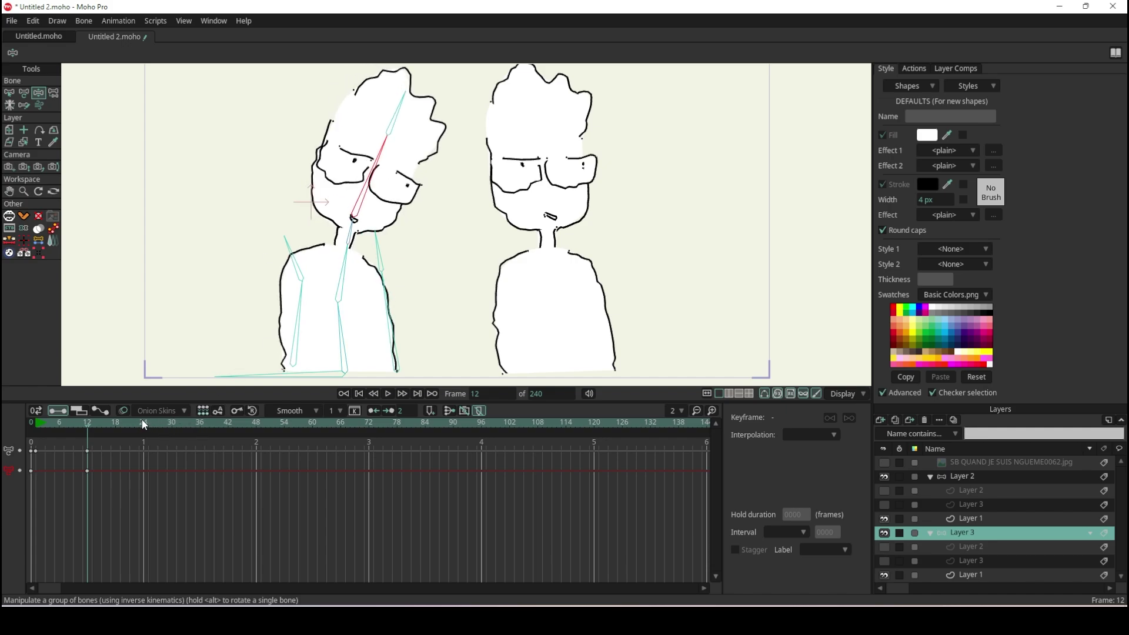
{"action": "left_click_drag", "start_coordinate": [372, 182], "coordinate": [335, 177]}
{"action": "left_click_drag", "start_coordinate": [344, 98], "coordinate": [336, 98]}
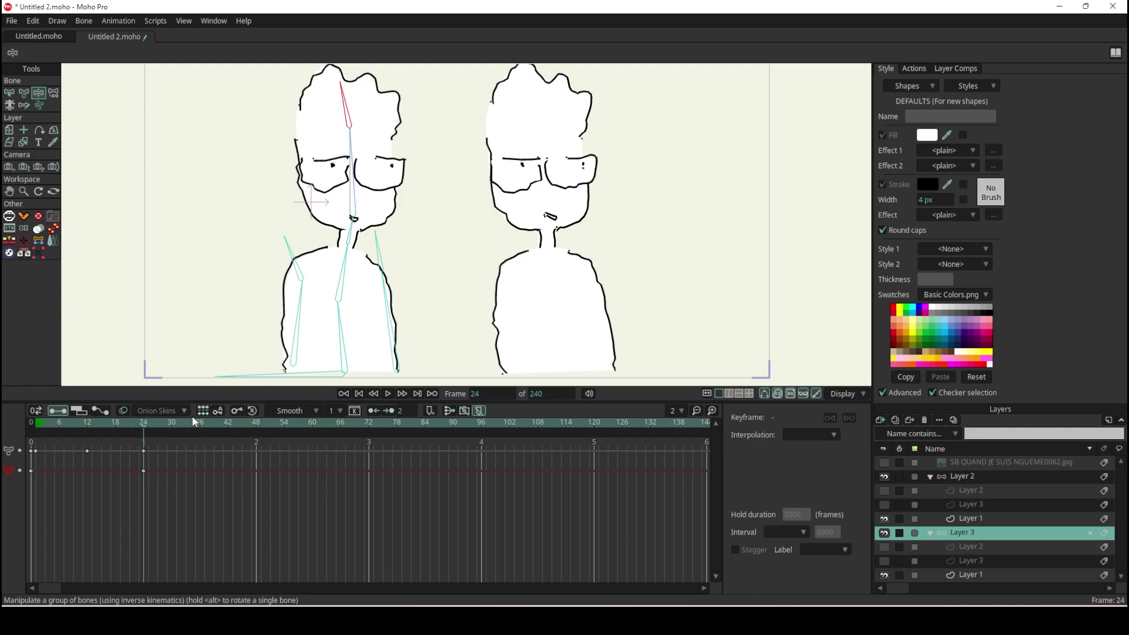
{"action": "left_click", "coordinate": [167, 423]}
{"action": "mouse_move", "coordinate": [353, 256]}
{"action": "left_mouse_down"}
{"action": "mouse_move", "coordinate": [341, 250]}
{"action": "mouse_move", "coordinate": [355, 194]}
{"action": "left_mouse_up"}
{"action": "left_click_drag", "start_coordinate": [338, 115], "coordinate": [354, 108]}
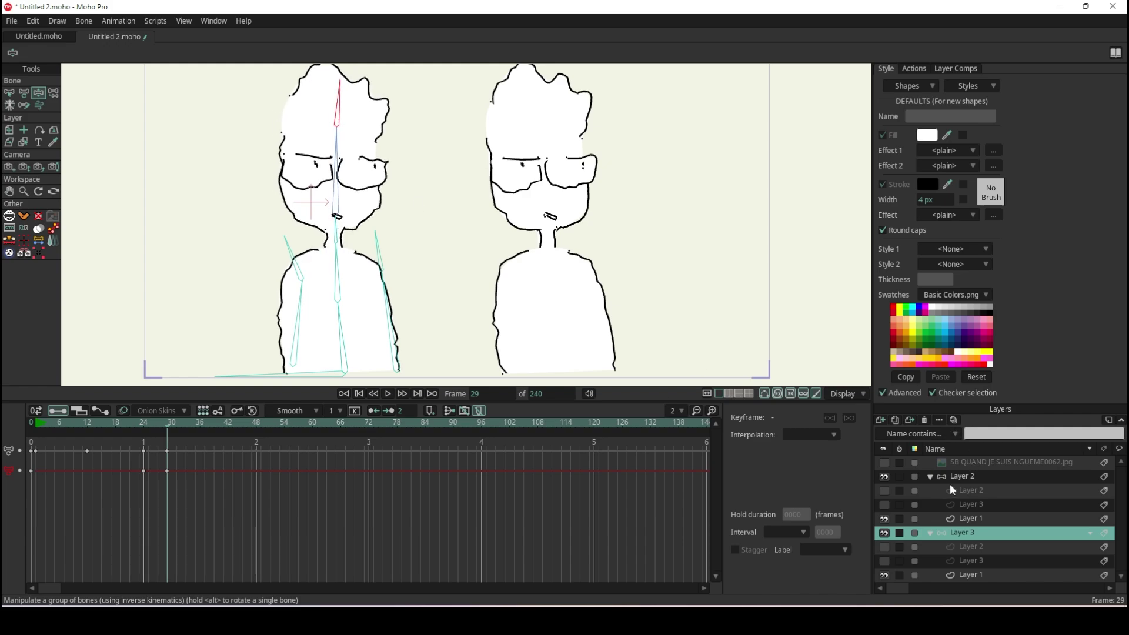
{"action": "left_click", "coordinate": [972, 477]}
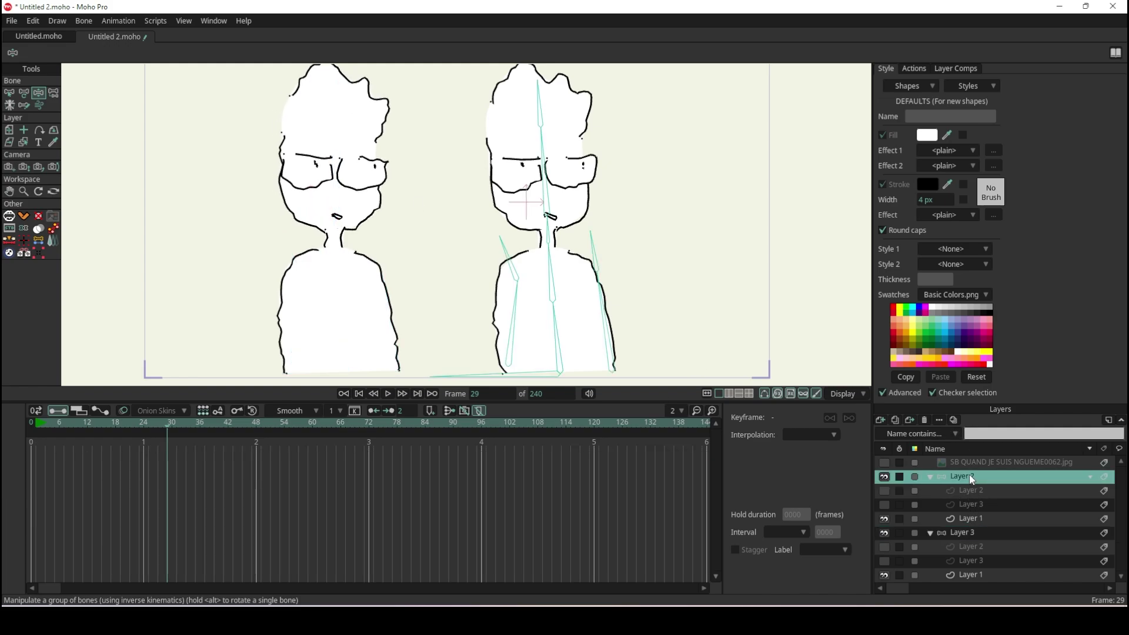
Delete the old Layer 2 copy, duplicate the Layer 3 group, and open the copy's Layer 1 settings
{"action": "left_click", "coordinate": [925, 420]}
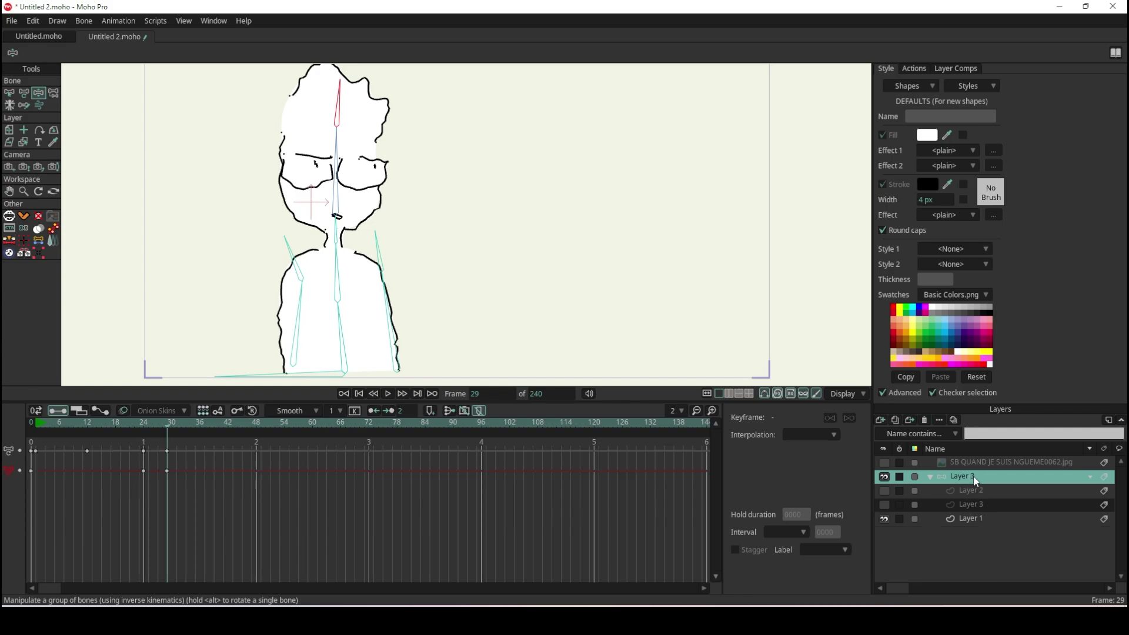
{"action": "left_click", "coordinate": [897, 420]}
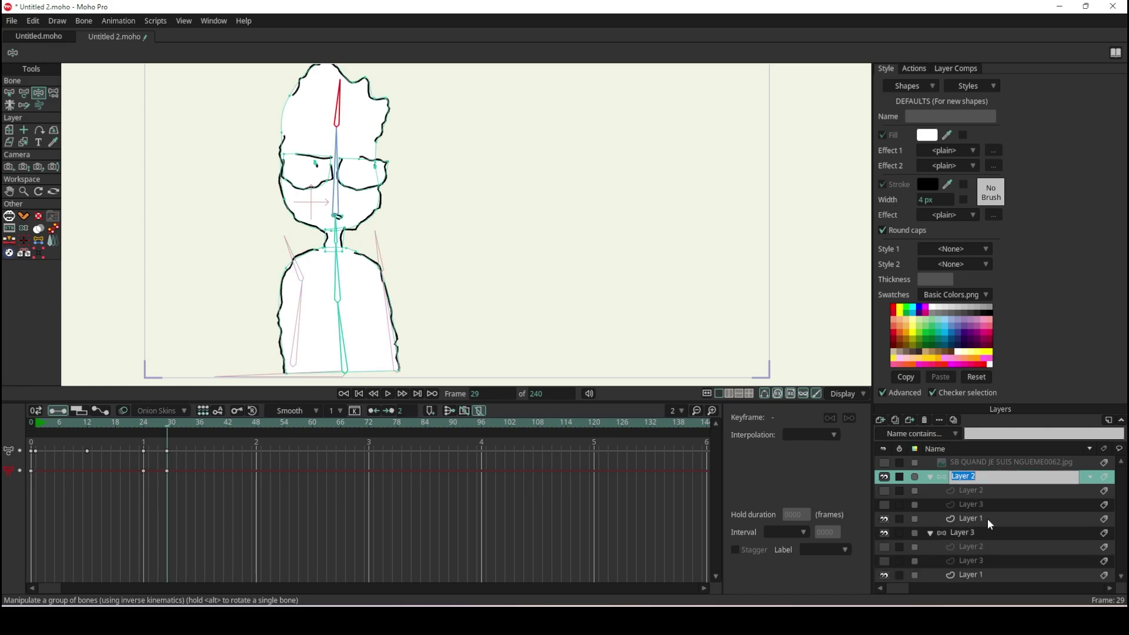
{"action": "double_click", "coordinate": [976, 519]}
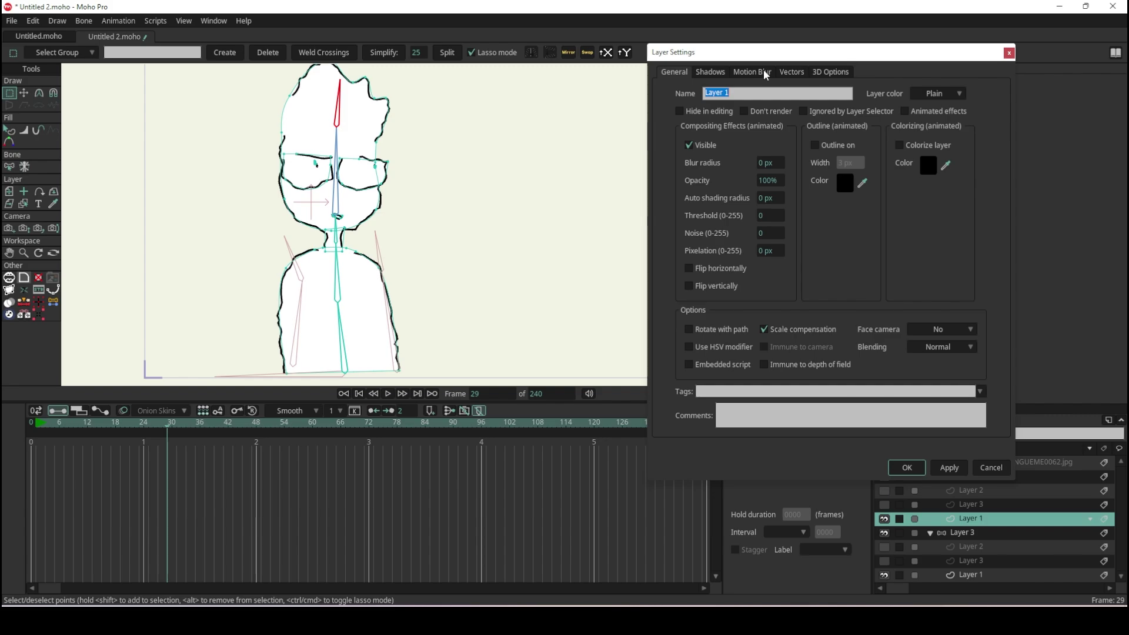
Set the duplicate's Layer 1 outline noise interval to 0 fr and apply it
{"action": "left_click", "coordinate": [792, 72]}
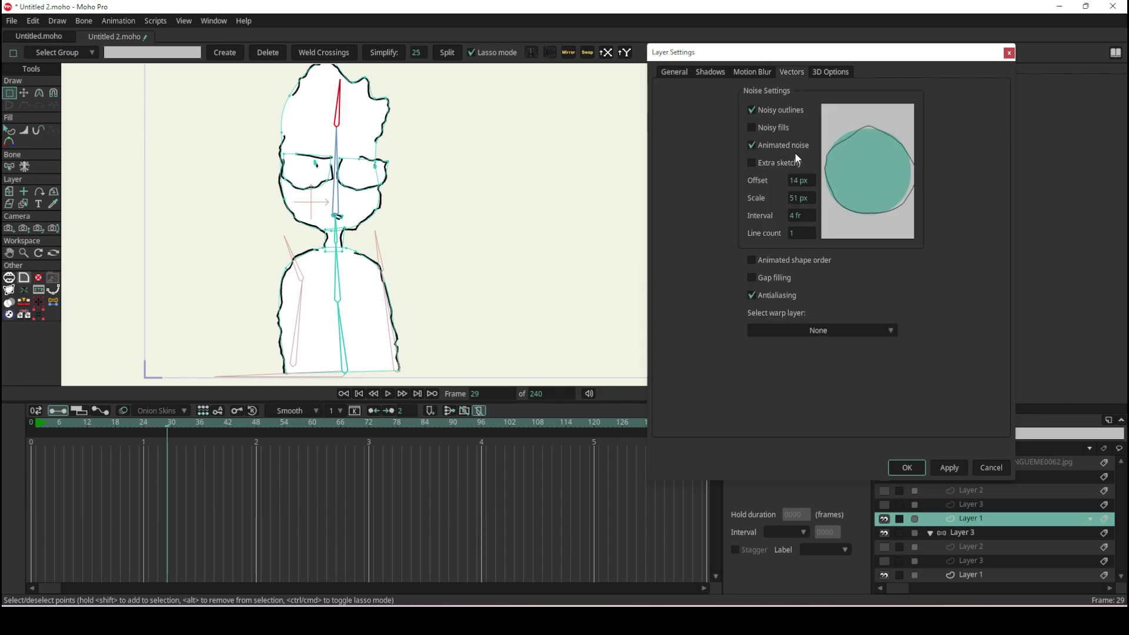
{"action": "left_click_drag", "start_coordinate": [797, 216], "coordinate": [673, 216]}
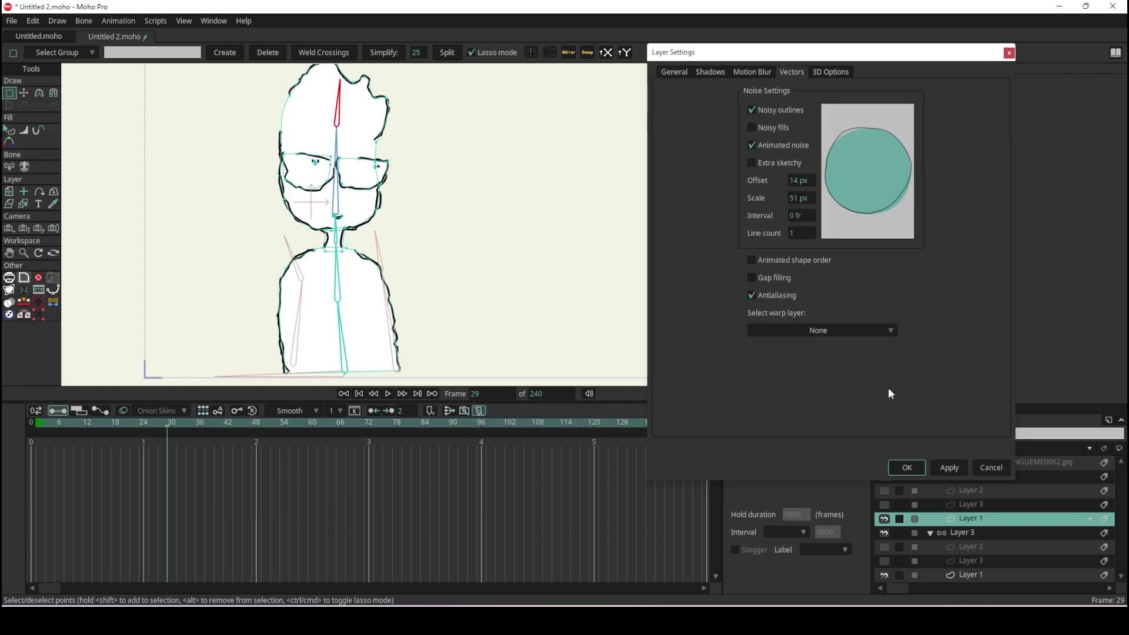
{"action": "left_click", "coordinate": [912, 466]}
{"action": "left_click", "coordinate": [9, 192]}
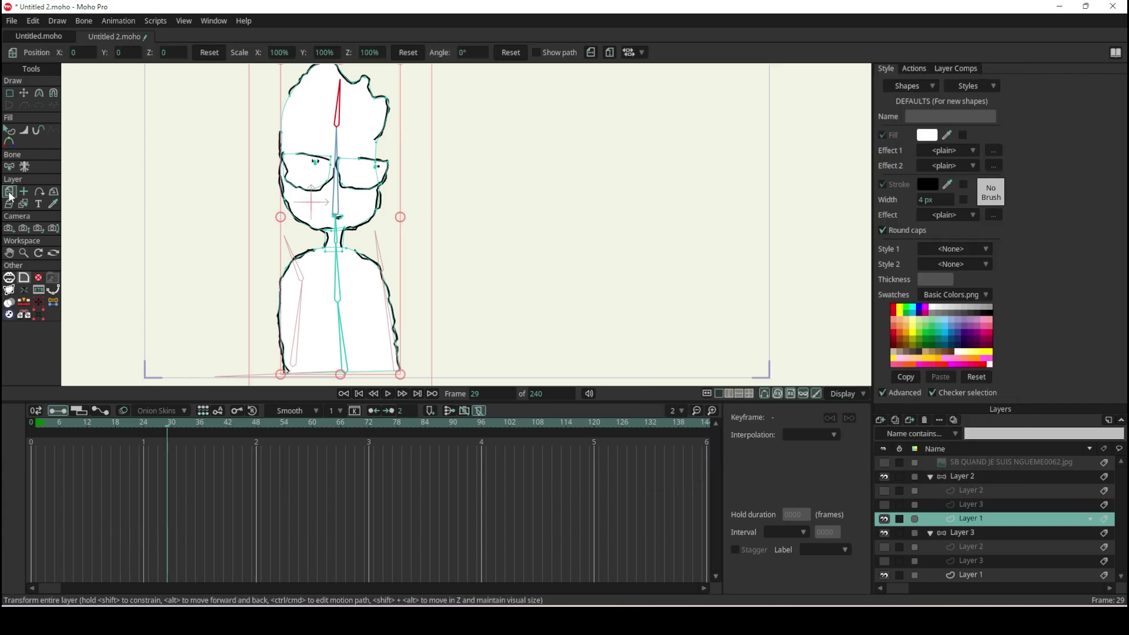
Move the Layer 2 character group to the right of the original character
{"action": "scroll", "coordinate": [365, 211], "scroll_direction": "down", "scroll_amount": 2}
{"action": "left_click_drag", "start_coordinate": [372, 240], "coordinate": [524, 240]}
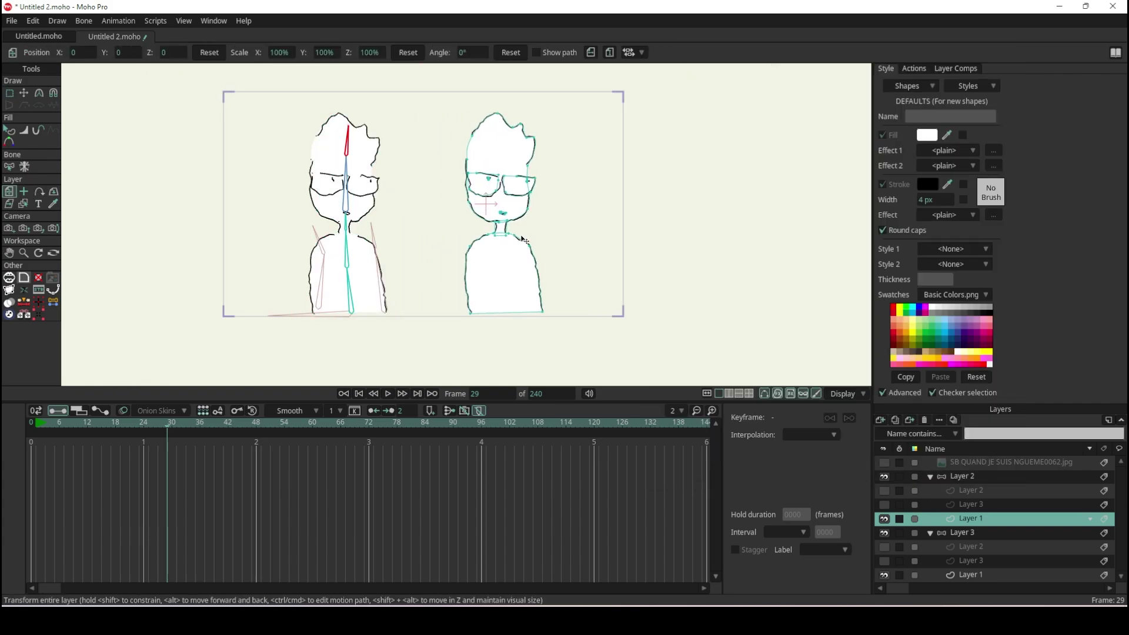
{"action": "key", "text": "ctrl+z"}
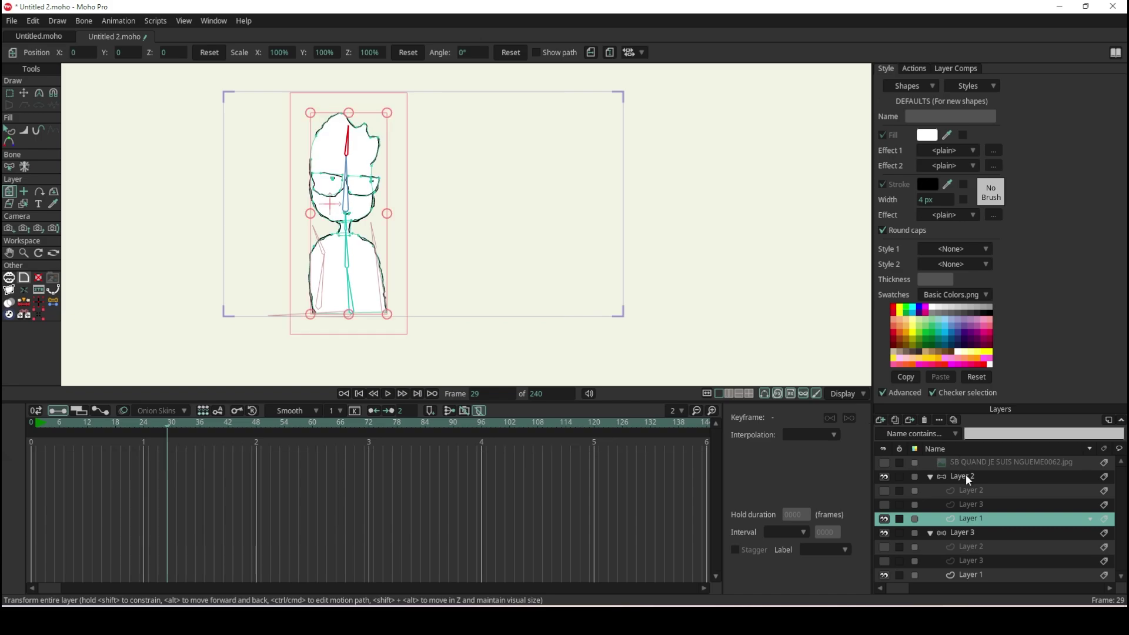
{"action": "left_click", "coordinate": [965, 477]}
{"action": "left_click_drag", "start_coordinate": [336, 282], "coordinate": [473, 283]}
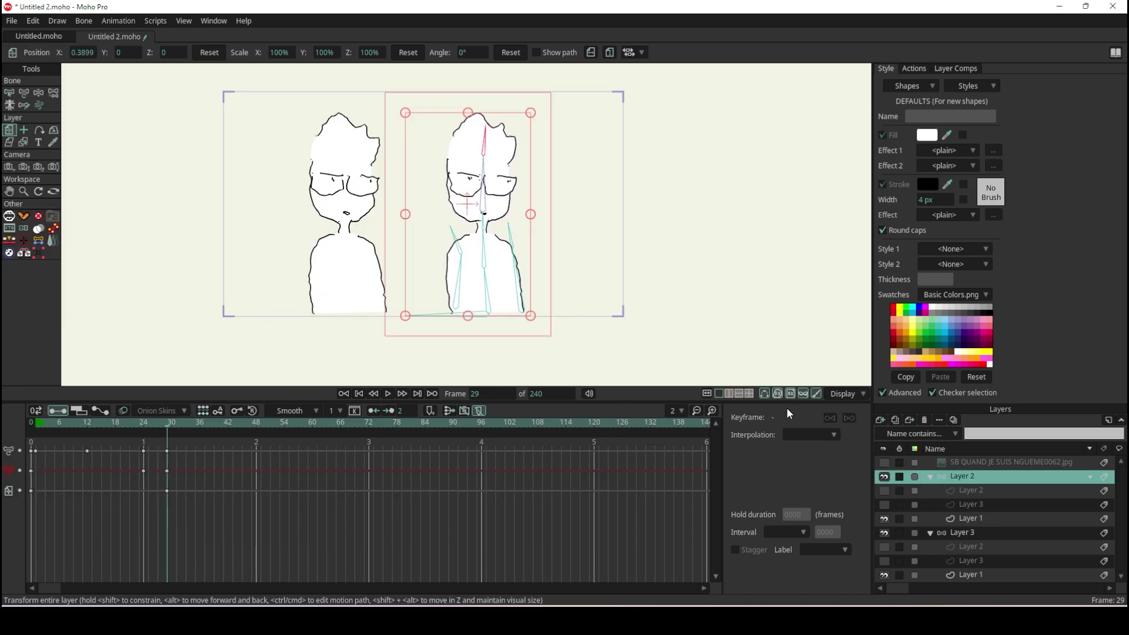
Hide the bones, rewind to the first frame, and preview the animation in playback
{"action": "left_click", "coordinate": [764, 393]}
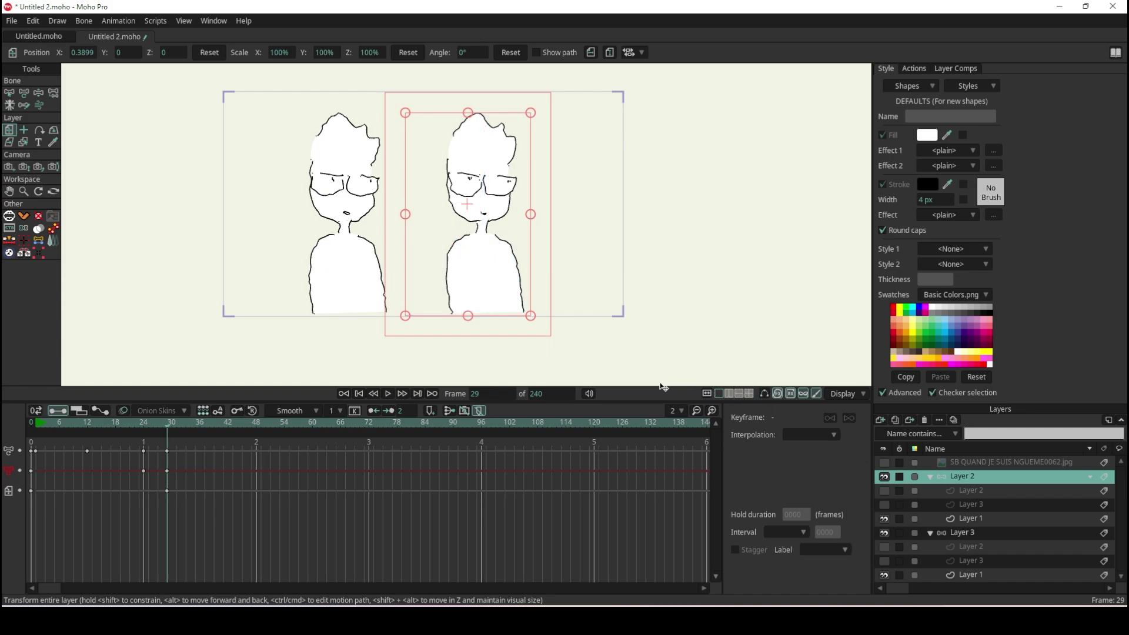
{"action": "key", "text": "ctrl+z"}
{"action": "left_click", "coordinate": [30, 422]}
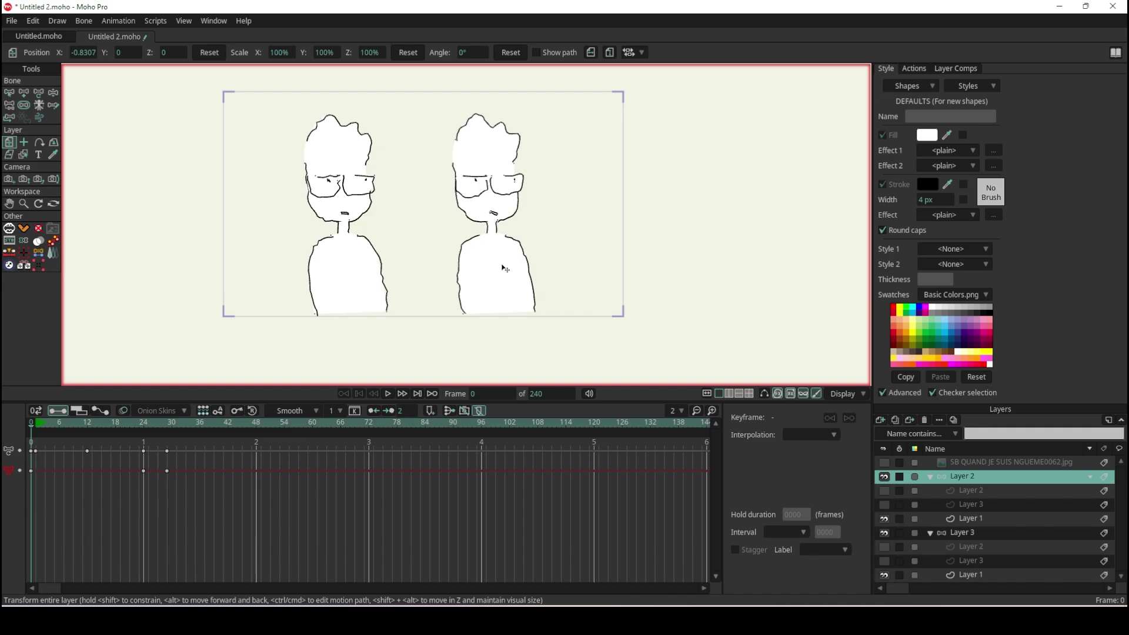
{"action": "left_click", "coordinate": [764, 395]}
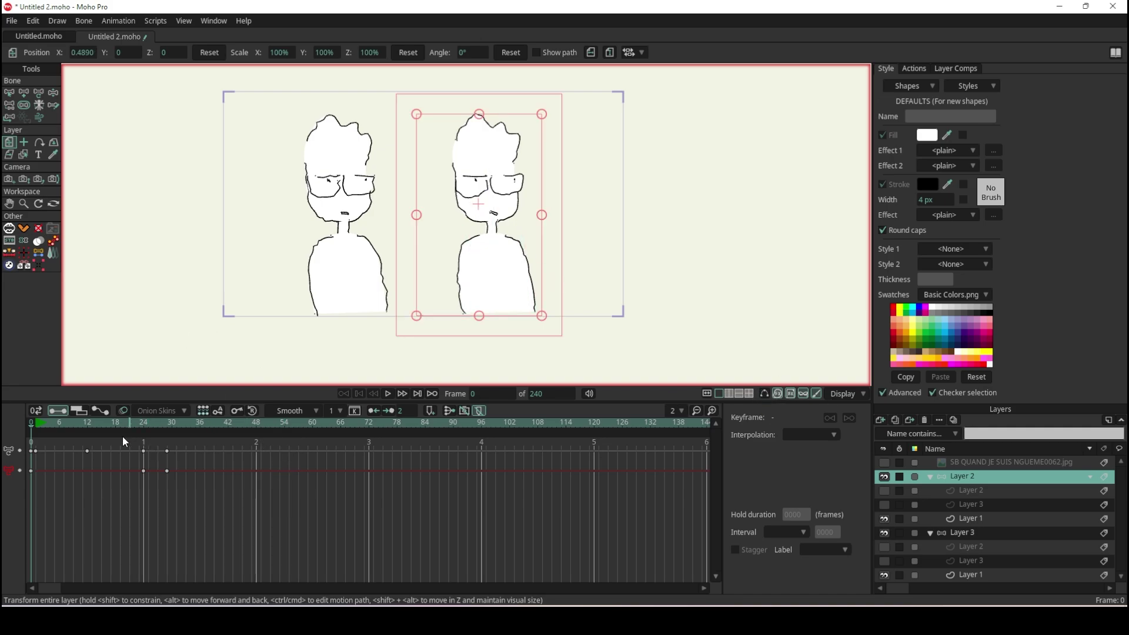
{"action": "left_click", "coordinate": [390, 393]}
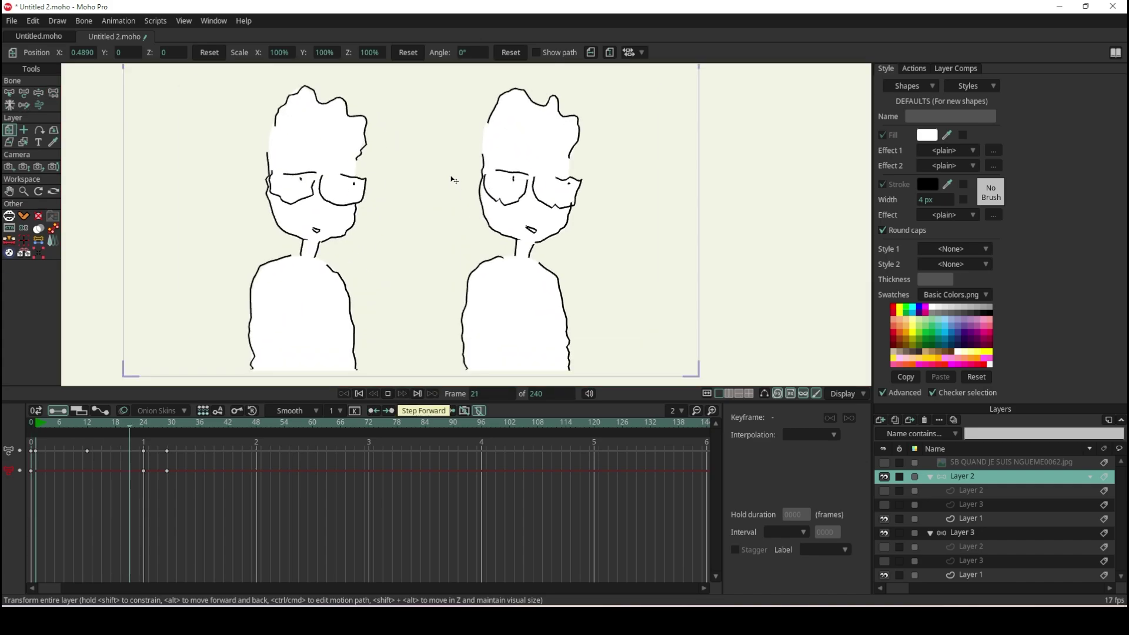
{"action": "left_click", "coordinate": [387, 394]}
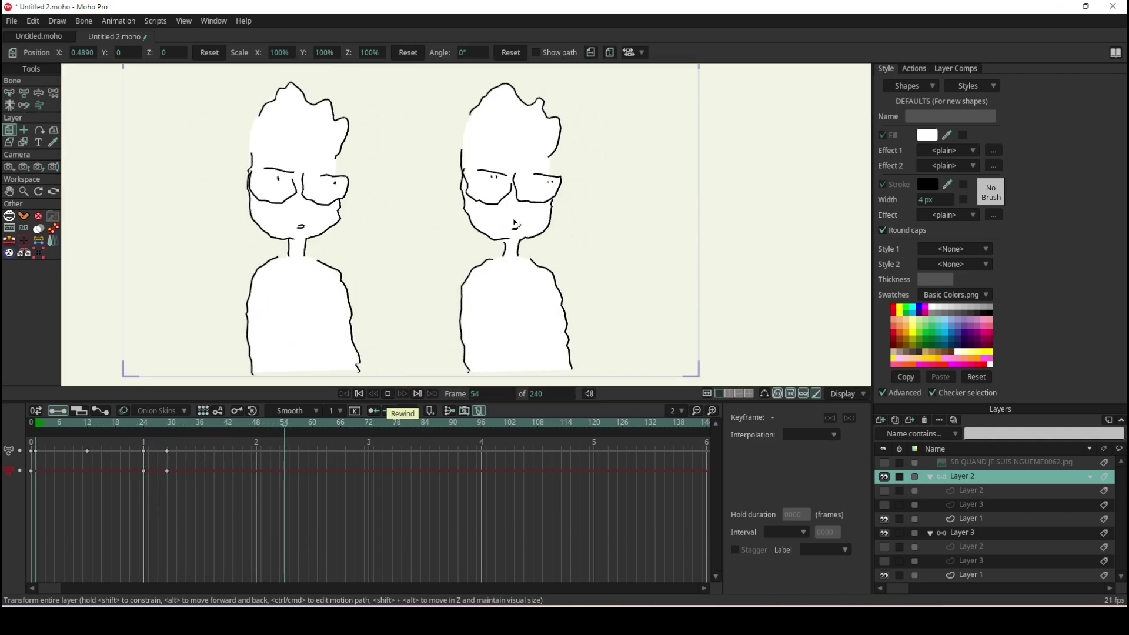
{"action": "left_click", "coordinate": [387, 394]}
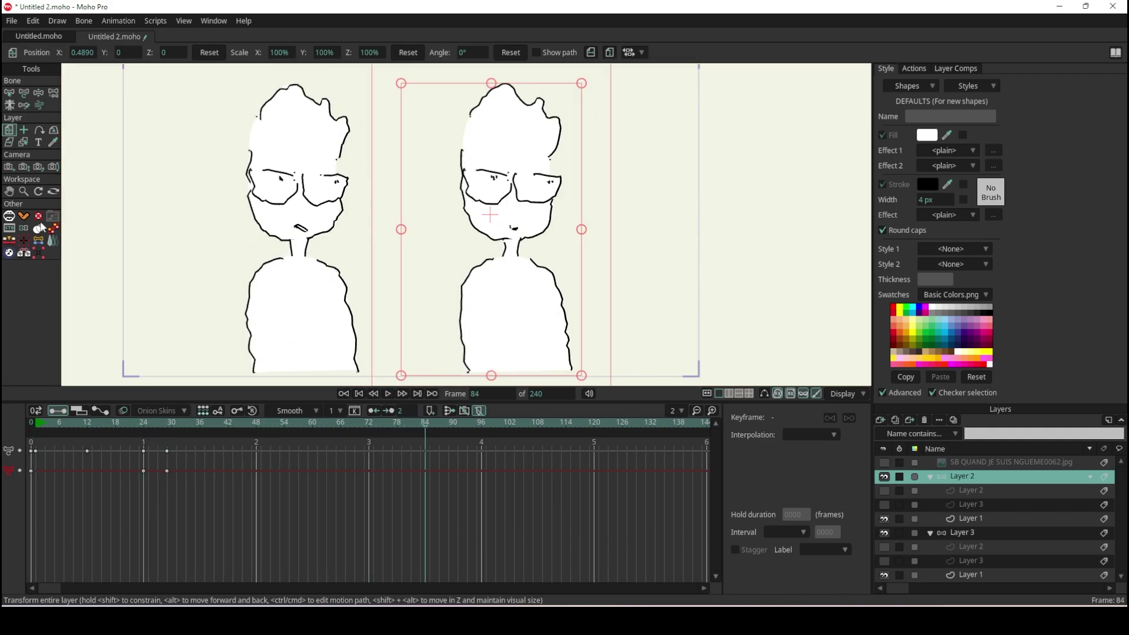
{"action": "left_click", "coordinate": [39, 93]}
Pose the right character's head and spine bones into a leftward lean at frame 84
{"action": "left_click", "coordinate": [764, 394]}
{"action": "left_click_drag", "start_coordinate": [514, 194], "coordinate": [511, 207]}
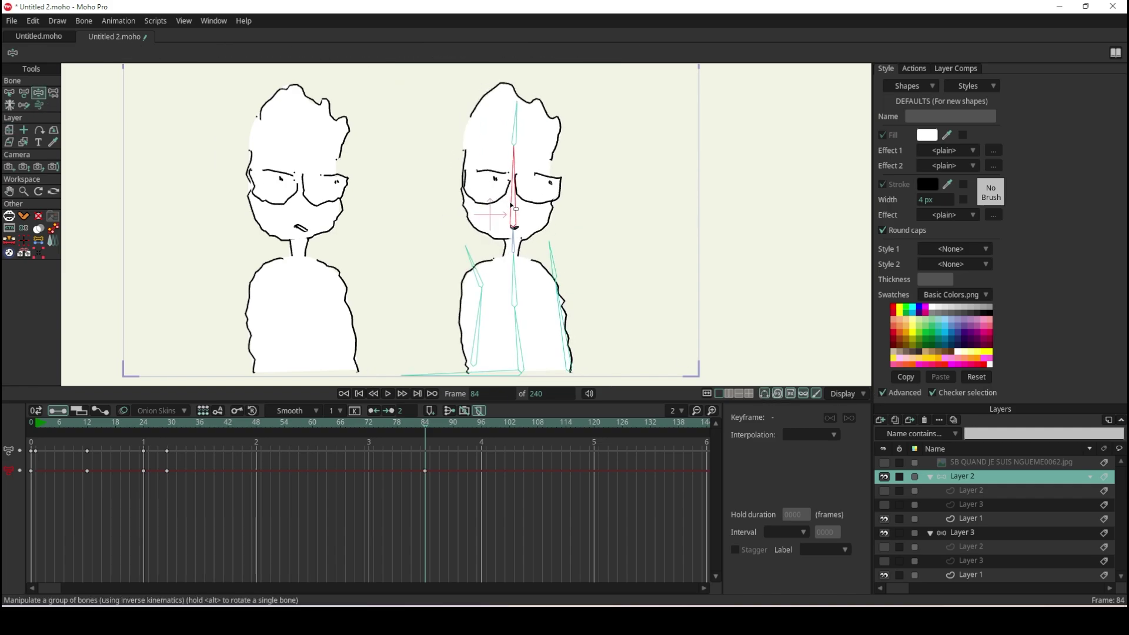
{"action": "left_click_drag", "start_coordinate": [519, 281], "coordinate": [522, 276]}
{"action": "left_click_drag", "start_coordinate": [534, 131], "coordinate": [516, 120]}
{"action": "left_click_drag", "start_coordinate": [511, 200], "coordinate": [517, 199]}
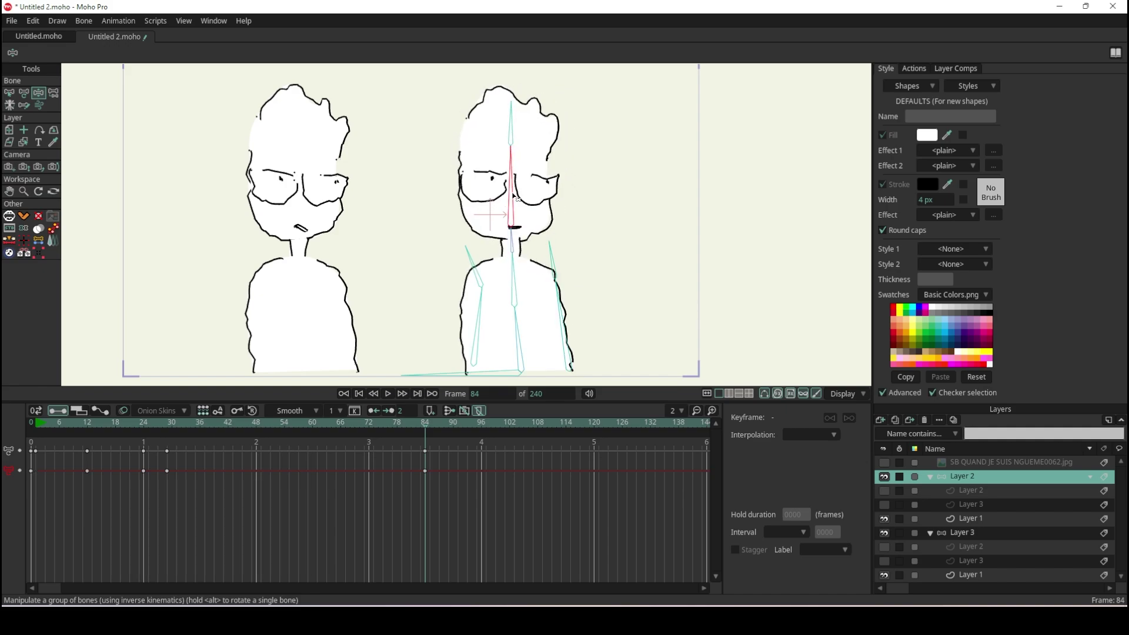
{"action": "left_click_drag", "start_coordinate": [516, 268], "coordinate": [500, 267]}
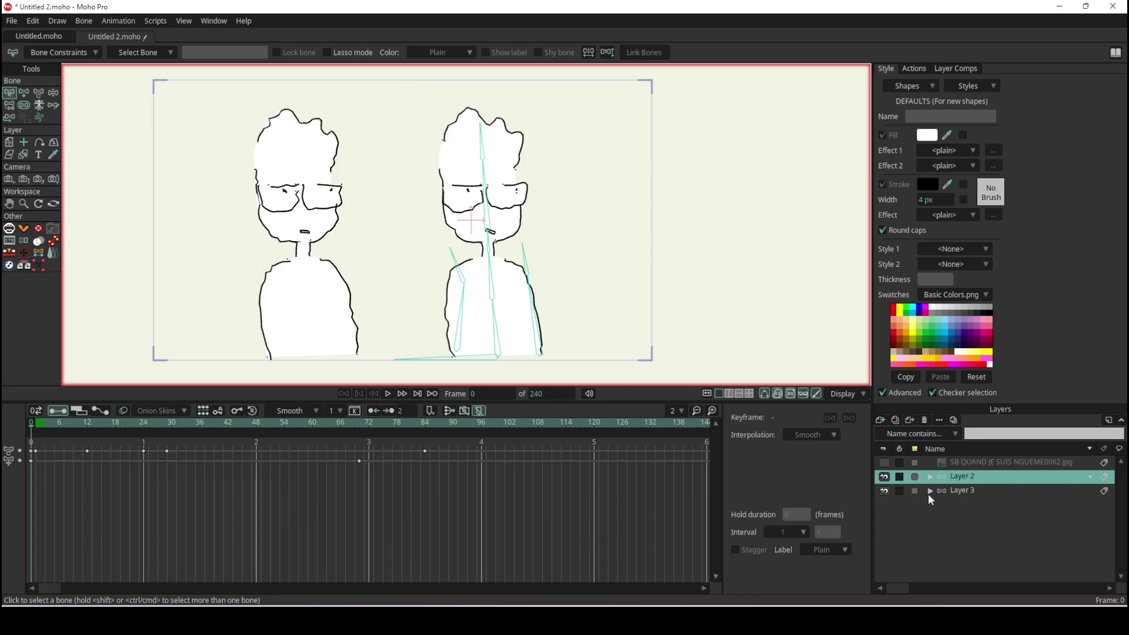
Group Layer 2 and Layer 3 together and name the group BOIL LINE METHODE
{"action": "left_click", "coordinate": [962, 493], "text": "ctrl"}
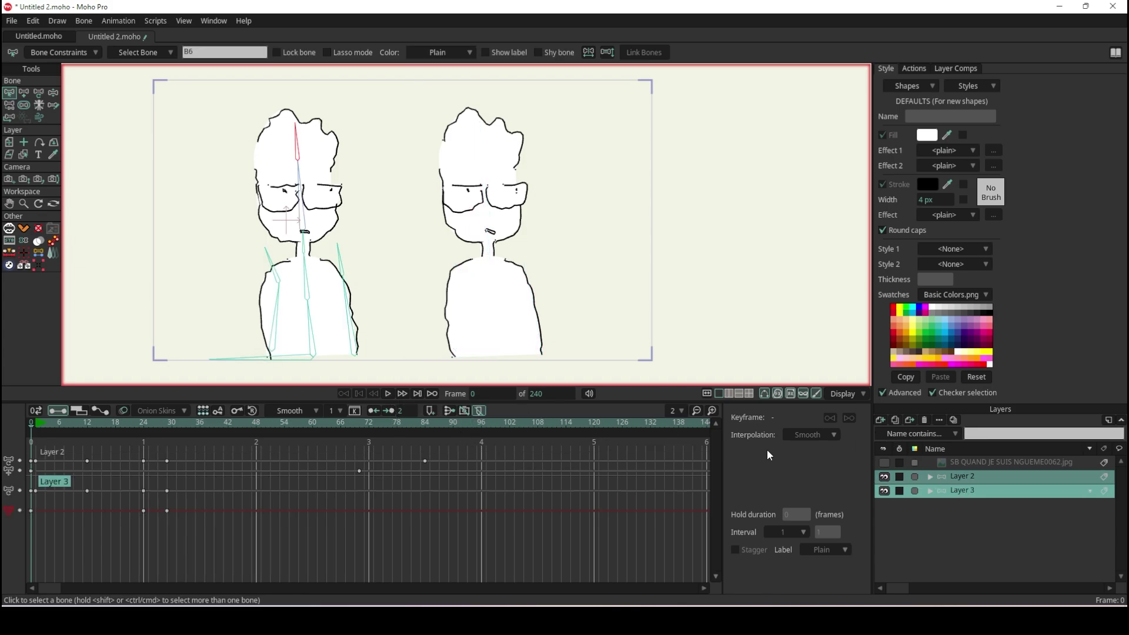
{"action": "left_click", "coordinate": [882, 421]}
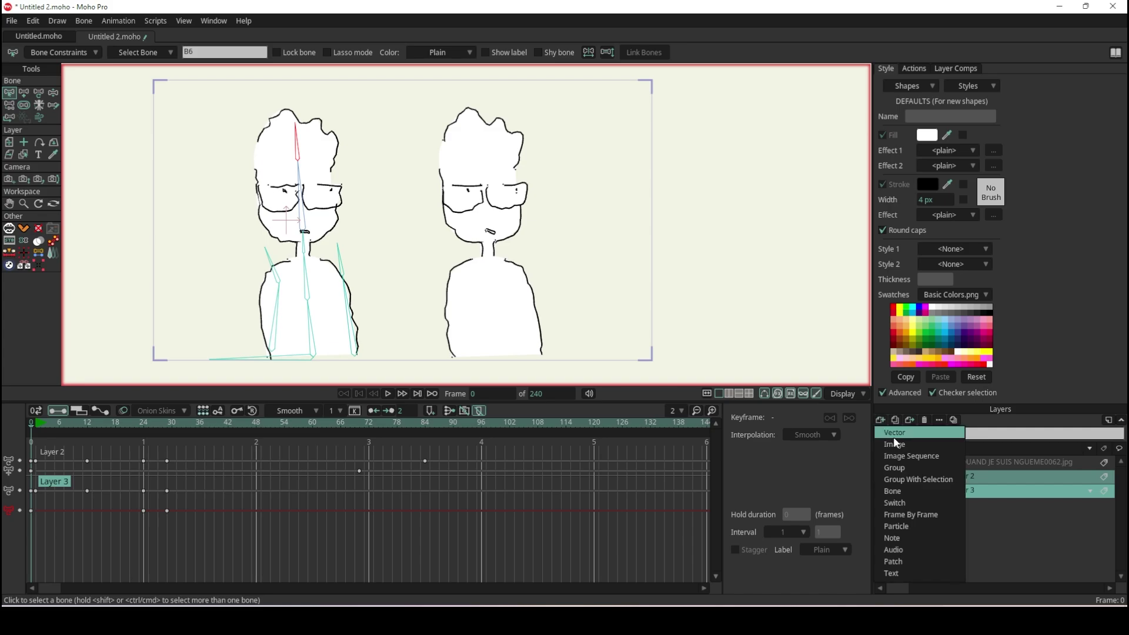
{"action": "left_click", "coordinate": [942, 483]}
{"action": "double_click", "coordinate": [964, 477]}
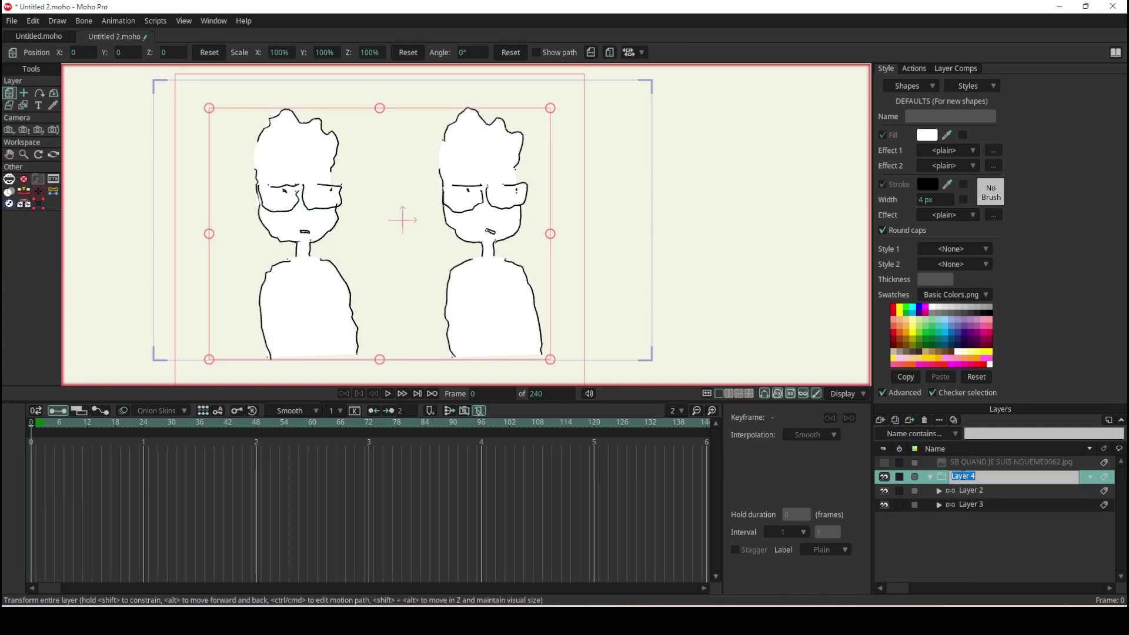
{"action": "type", "text": "BOIL LIN"}
{"action": "type", "text": "E METHODE 1"}
Rename Layer 3 to BOIL LINE DYNAMIQUE and Layer 2 to BOIL LINE STATIQUE, then collapse the group
{"action": "left_click", "coordinate": [989, 502]}
{"action": "double_click", "coordinate": [972, 507]}
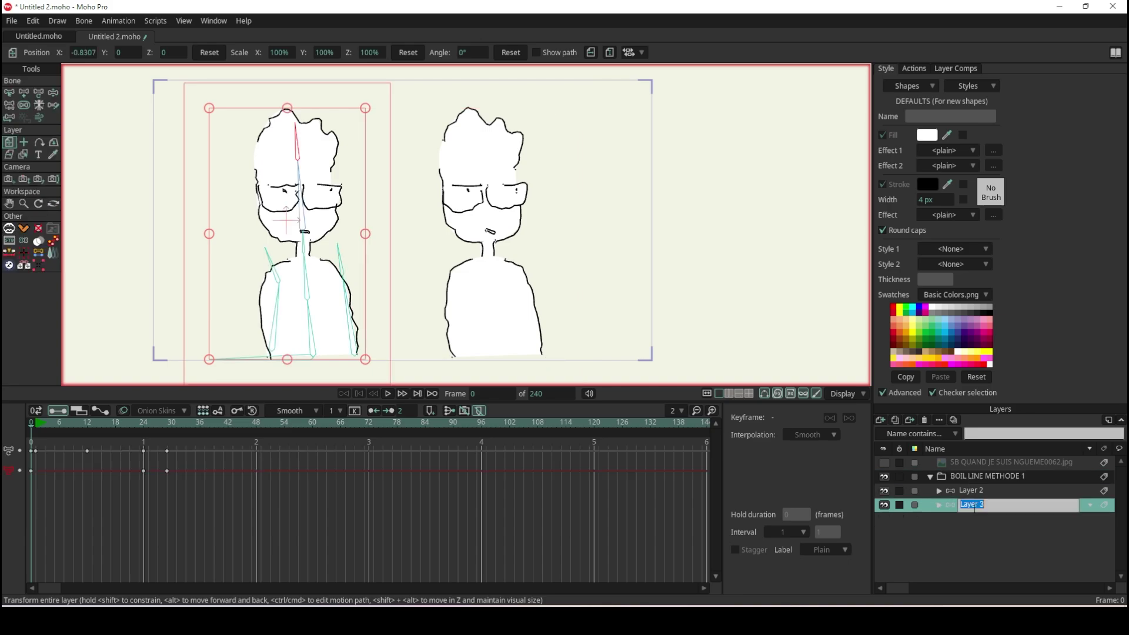
{"action": "type", "text": "BOI"}
{"action": "type", "text": "N"}
{"action": "type", "text": "UE"}
{"action": "left_click", "coordinate": [986, 491]}
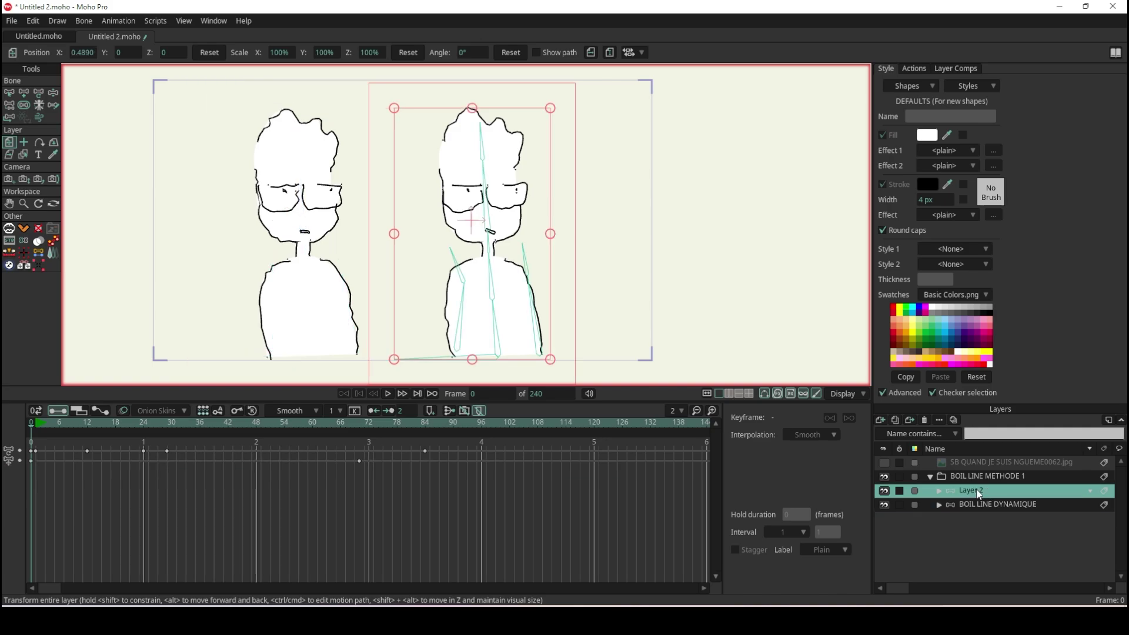
{"action": "double_click", "coordinate": [977, 490]}
{"action": "type", "text": "BOIL LINE STATIQUE"}
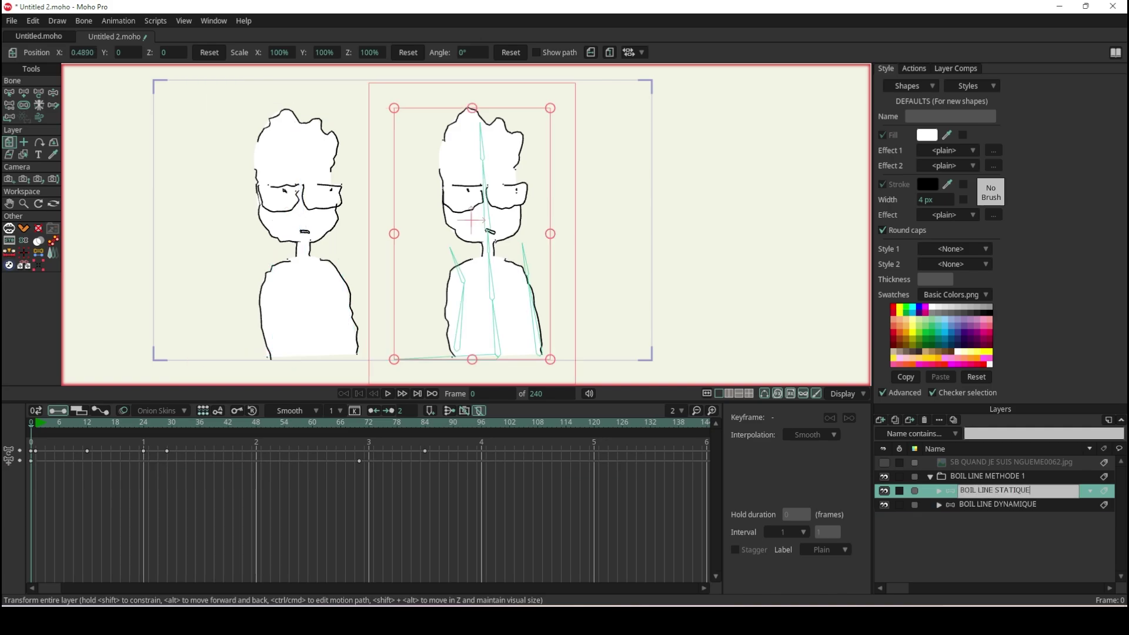
{"action": "key", "text": "Return"}
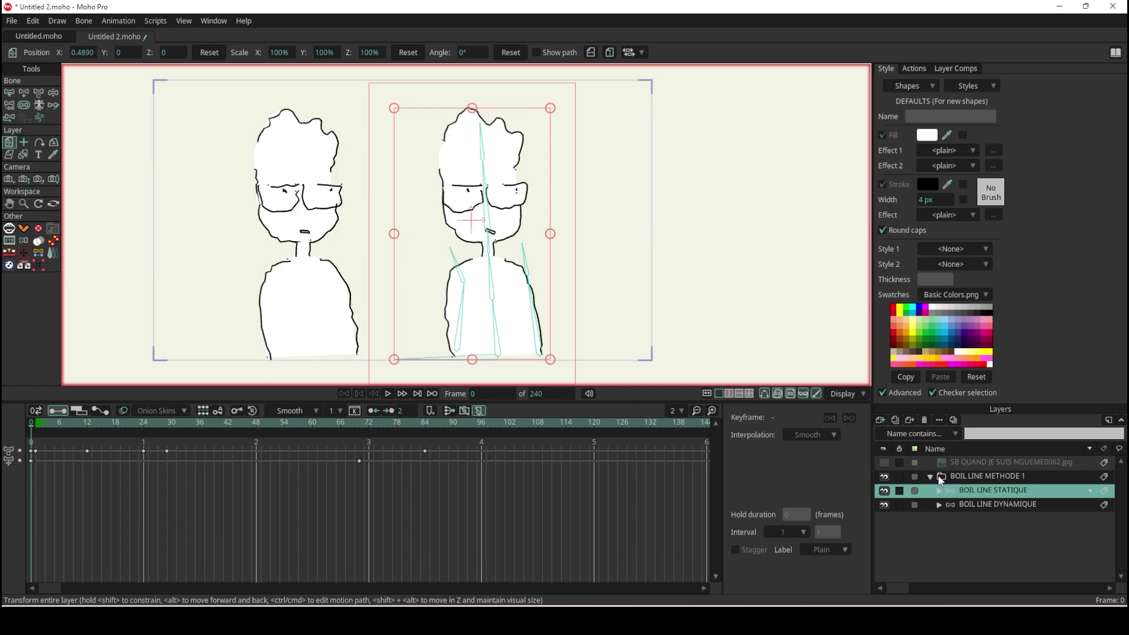
{"action": "left_click", "coordinate": [930, 477]}
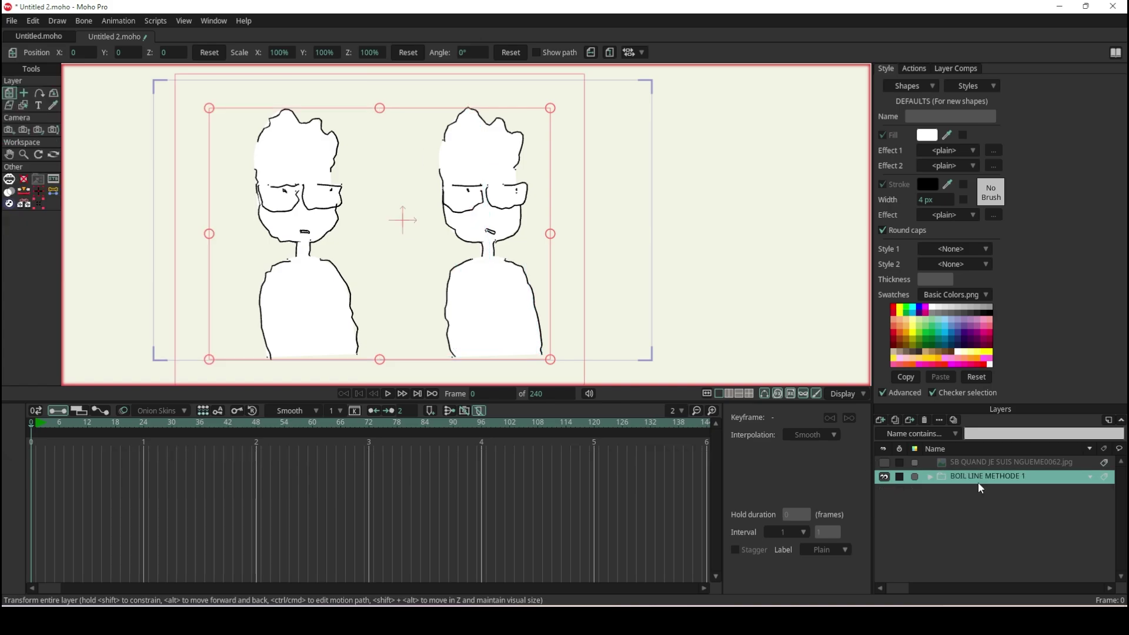
Duplicate the BOIL LINE METHODE 1 group and rename the copy BOIL LINE METHODE 2
{"action": "left_click", "coordinate": [899, 419]}
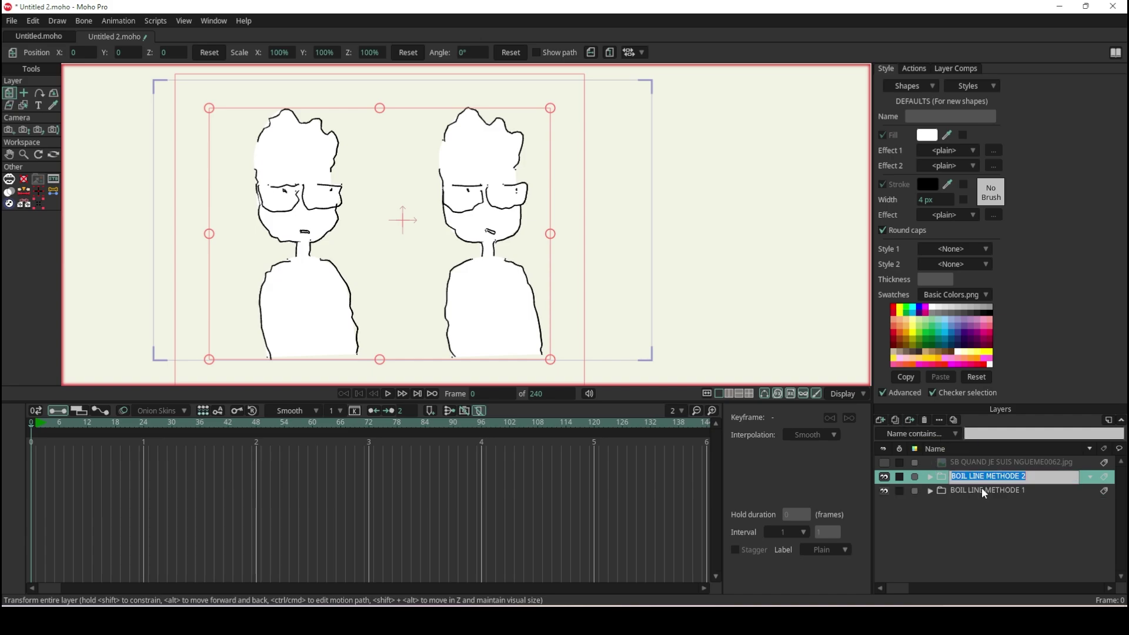
{"action": "left_click_drag", "start_coordinate": [1021, 476], "coordinate": [1028, 478]}
{"action": "key", "text": "BackSpace"}
{"action": "type", "text": "2"}
{"action": "key", "text": "Return"}
Hide BOIL LINE METHODE 1, then expand METHODE 2 and its BOIL LINE DYNAMIQUE group
{"action": "left_click", "coordinate": [884, 491]}
{"action": "left_click", "coordinate": [929, 476]}
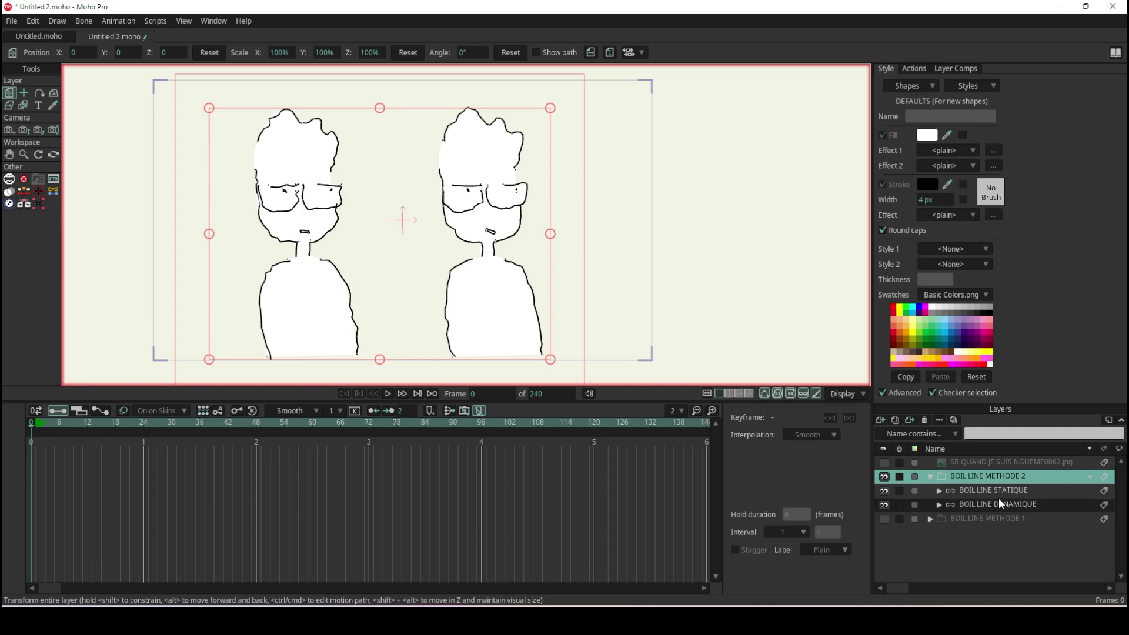
{"action": "left_click", "coordinate": [993, 490]}
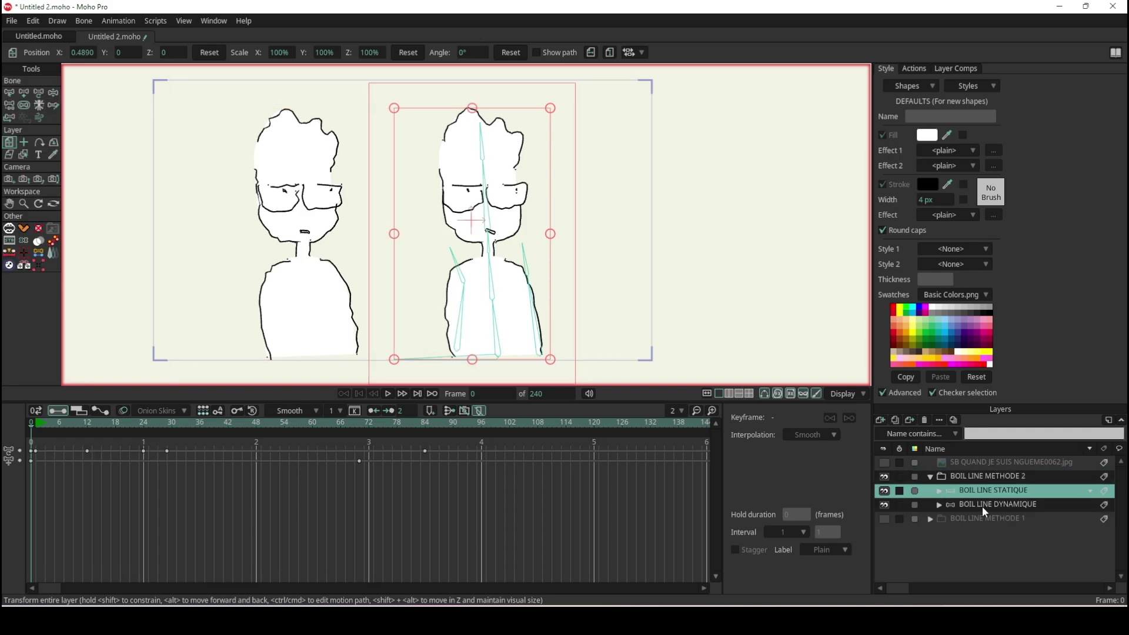
{"action": "left_click", "coordinate": [940, 505]}
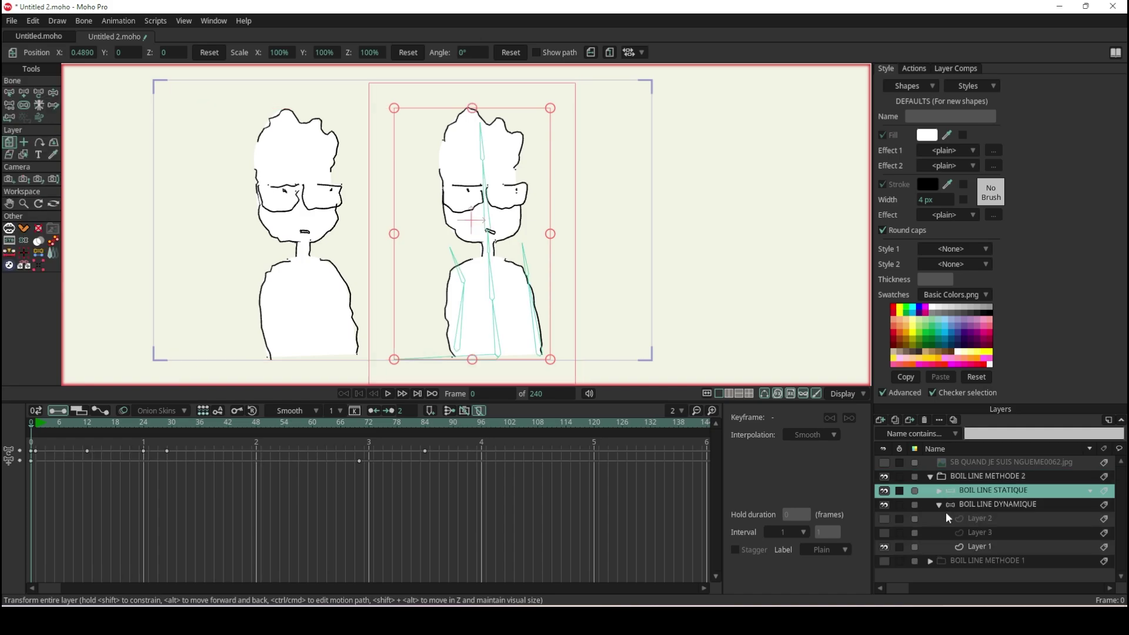
Turn off noisy outlines in the vector settings of Layer 1 under BOIL LINE DYNAMIQUE
{"action": "left_click", "coordinate": [983, 550]}
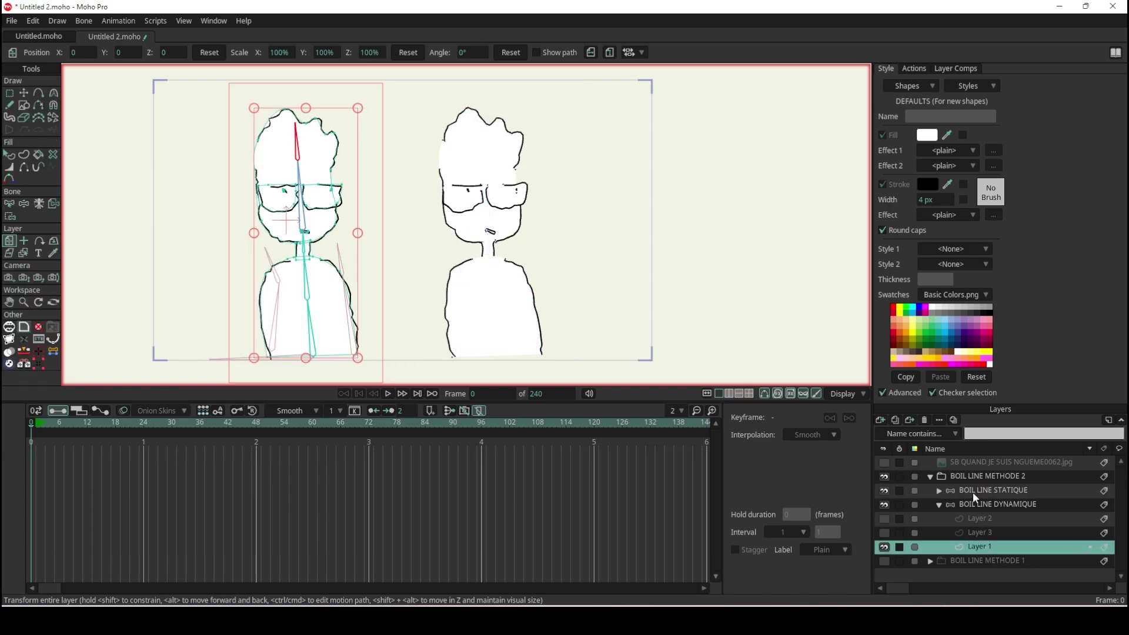
{"action": "double_click", "coordinate": [994, 548]}
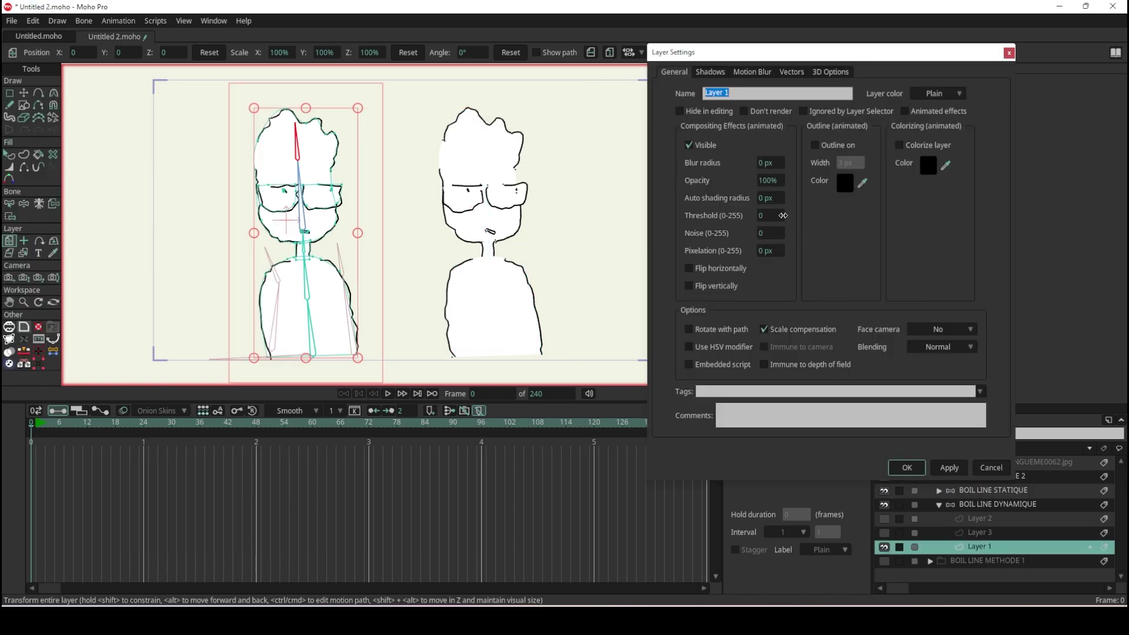
{"action": "left_click", "coordinate": [792, 71]}
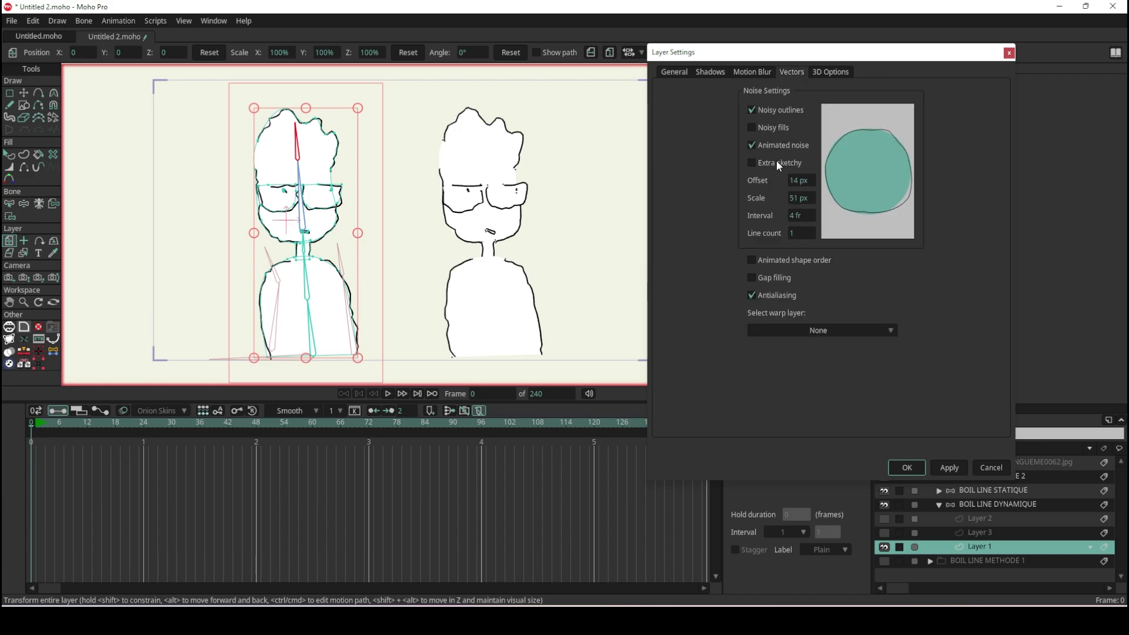
{"action": "left_click", "coordinate": [752, 110]}
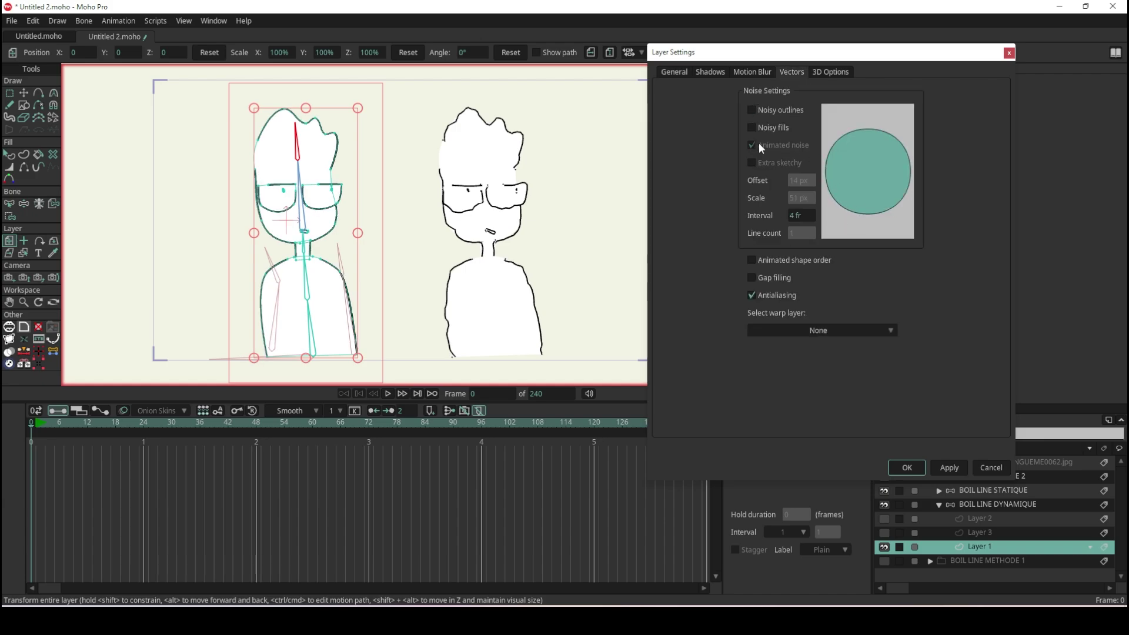
{"action": "left_click", "coordinate": [911, 469]}
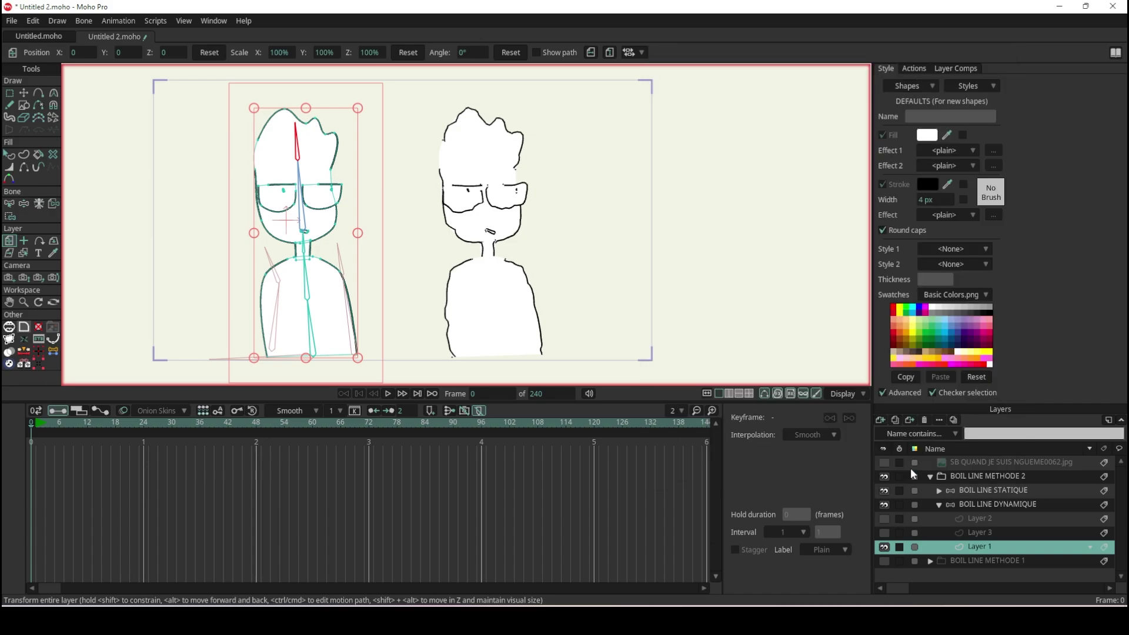
Review the BOIL LINE STATIQUE Layer 1 vector noise settings unchanged, then return to the dynamic Layer 1
{"action": "left_click", "coordinate": [940, 491]}
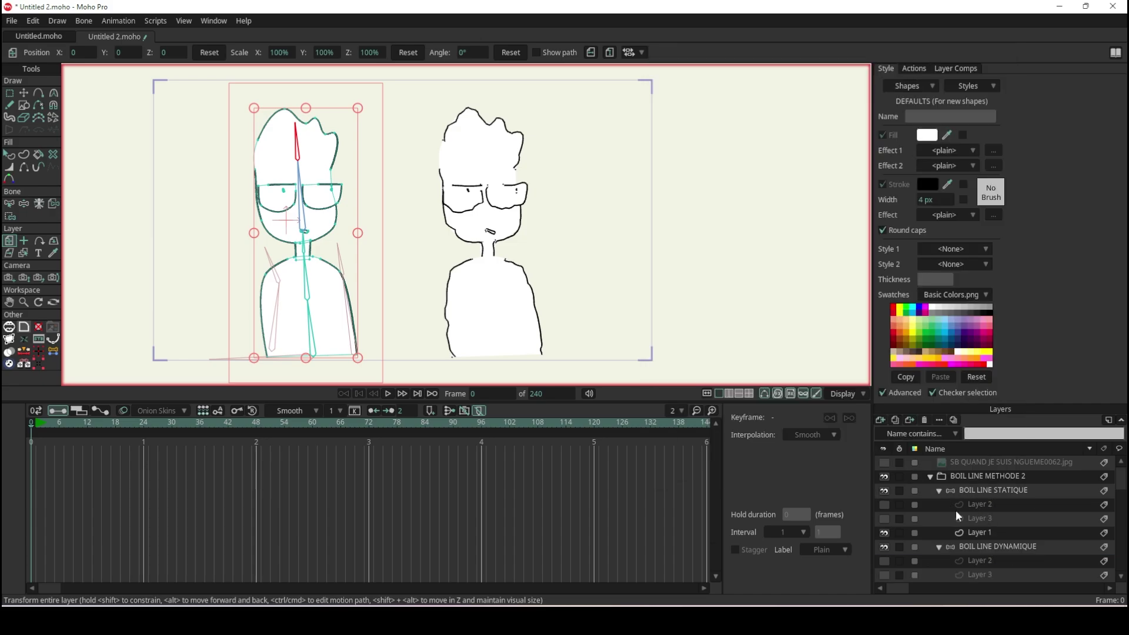
{"action": "left_click", "coordinate": [990, 534]}
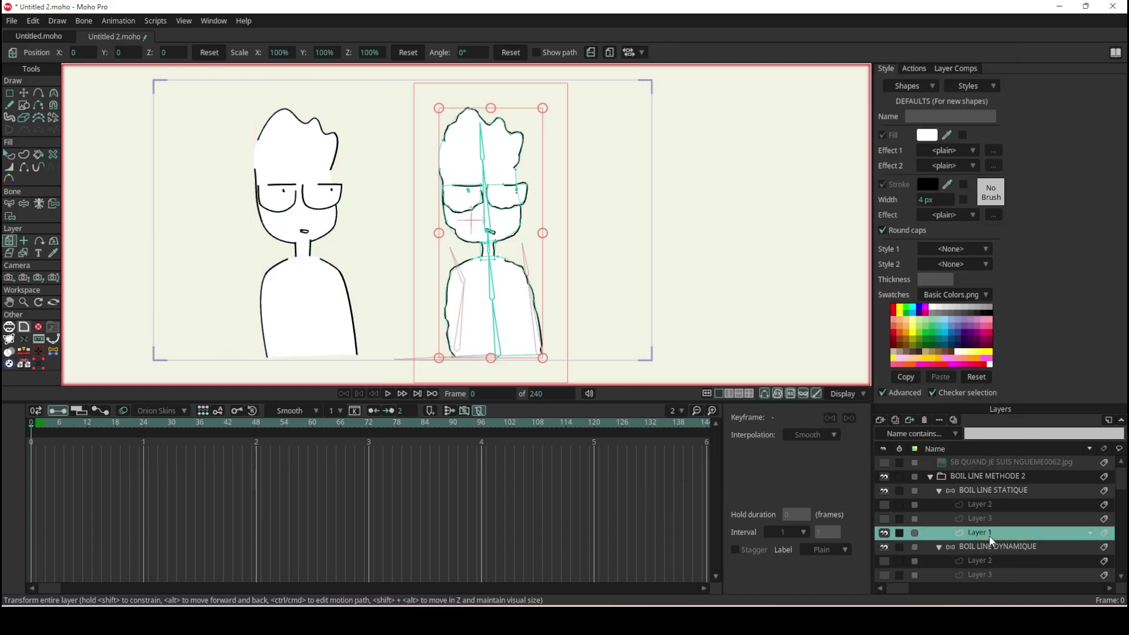
{"action": "double_click", "coordinate": [1006, 535]}
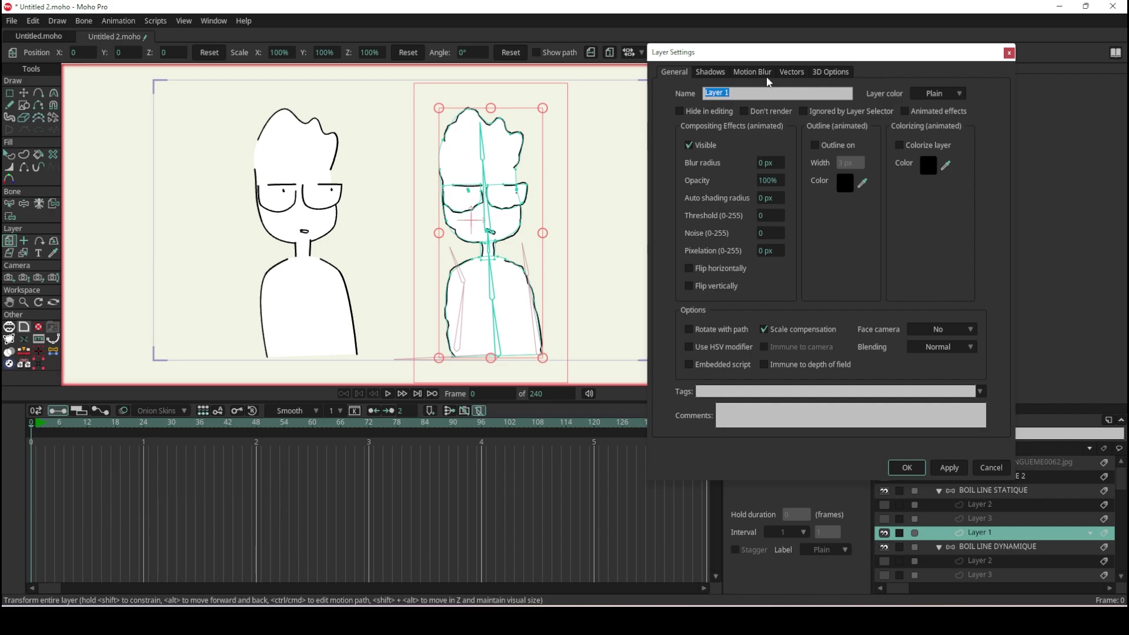
{"action": "left_click", "coordinate": [788, 70]}
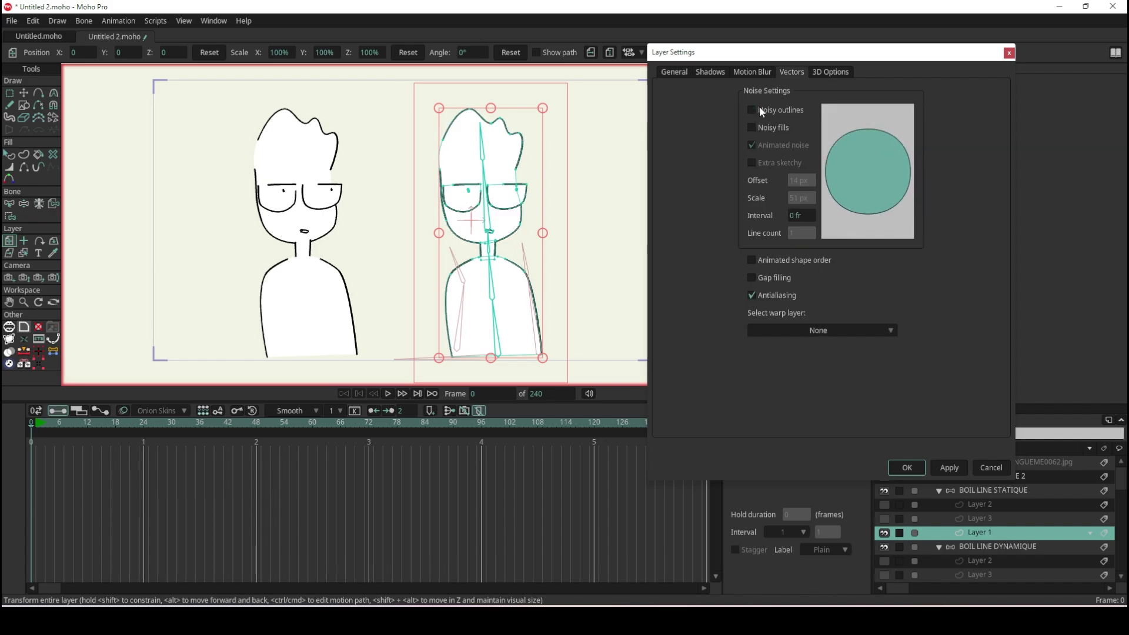
{"action": "left_click", "coordinate": [915, 466]}
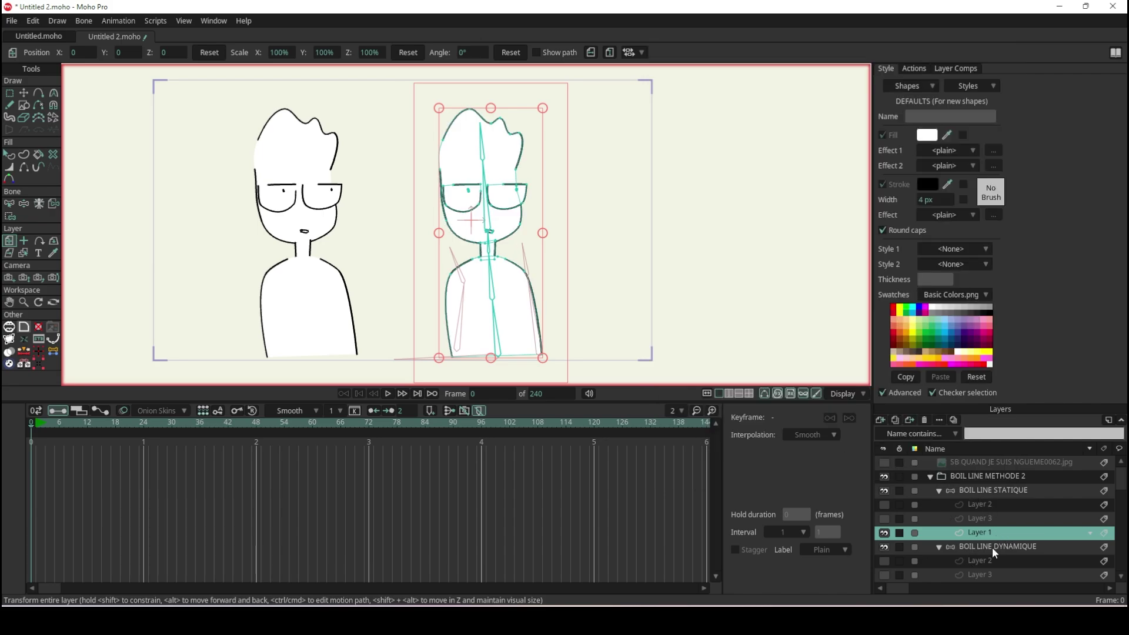
{"action": "scroll", "coordinate": [993, 550], "scroll_direction": "down", "scroll_amount": 2}
{"action": "left_click", "coordinate": [972, 561]}
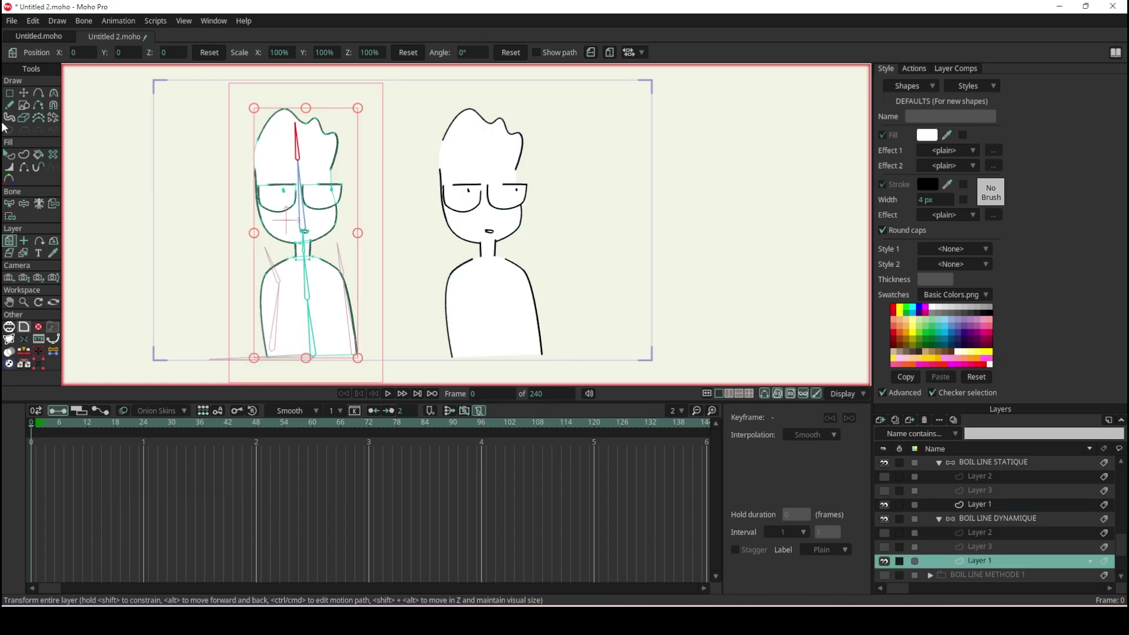
Select the left character's body shape with Select Shape and bring up the Styles list
{"action": "left_click", "coordinate": [13, 157]}
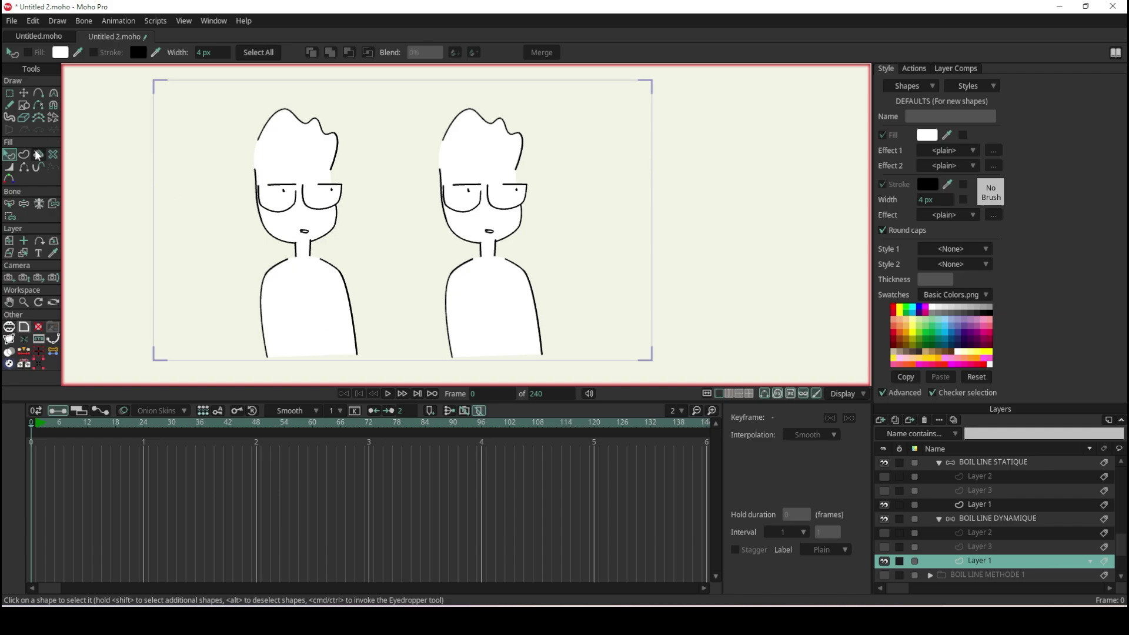
{"action": "left_click", "coordinate": [298, 304]}
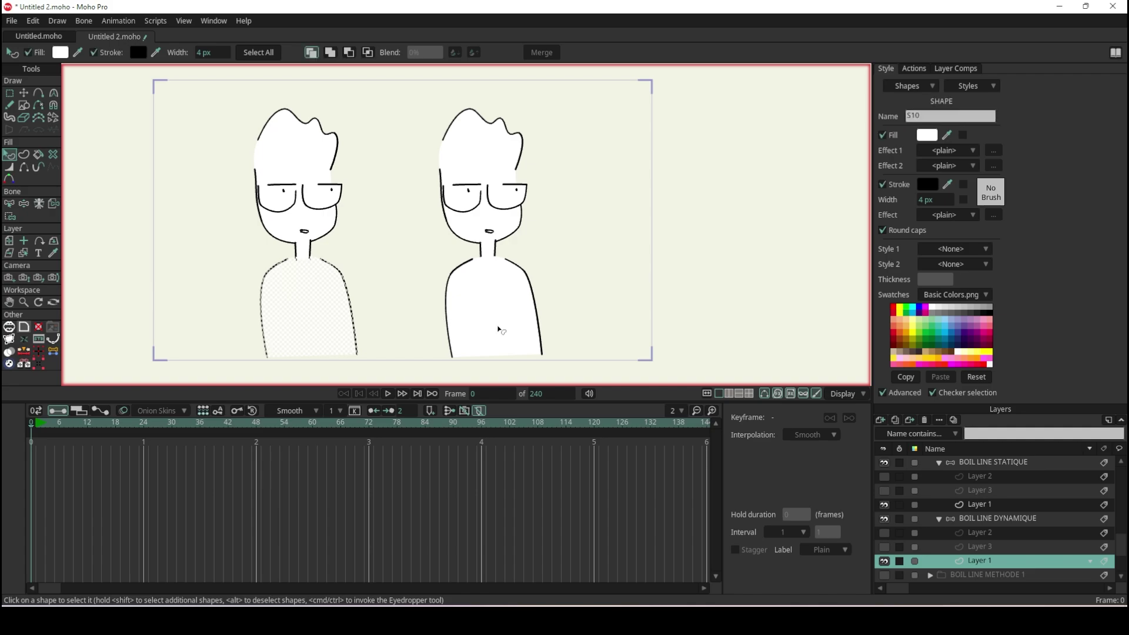
{"action": "left_click", "coordinate": [980, 85]}
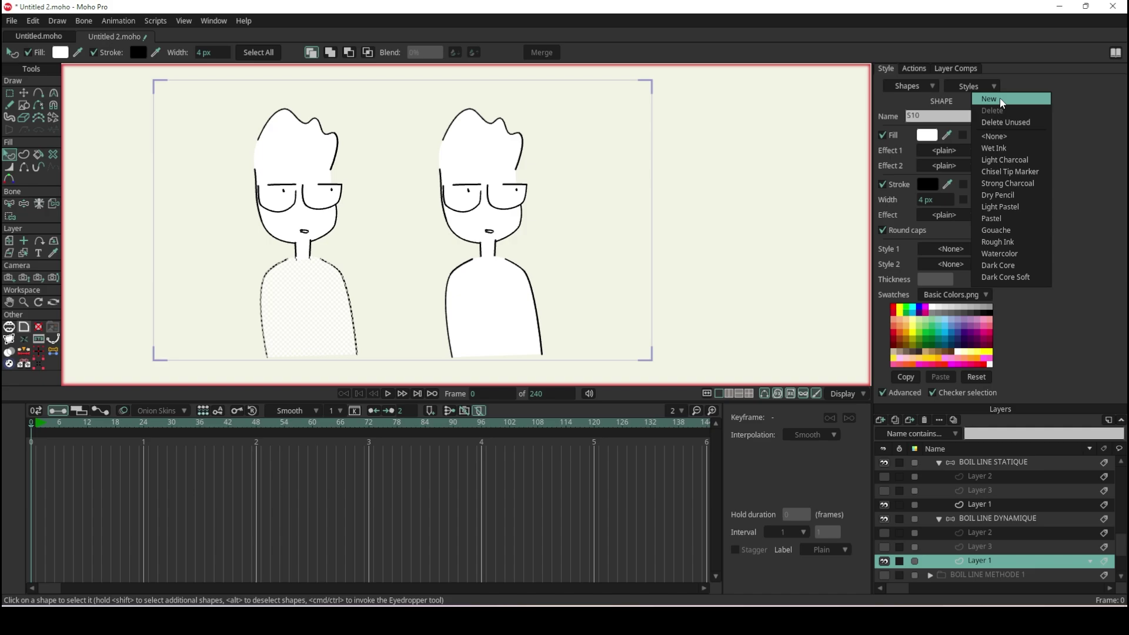
Create a new style for the body shape named BOIL LINE DYNAMIQUE
{"action": "left_click", "coordinate": [1000, 100]}
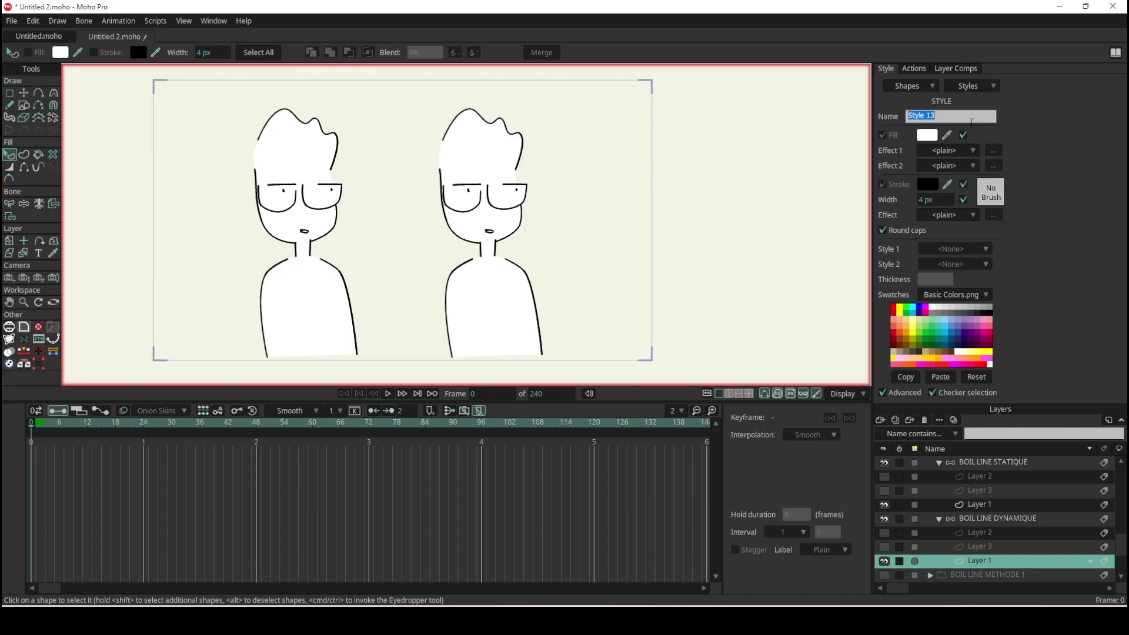
{"action": "type", "text": "BOIL LI"}
{"action": "type", "text": "NE DYNAMIQUE"}
{"action": "left_click", "coordinate": [992, 193]}
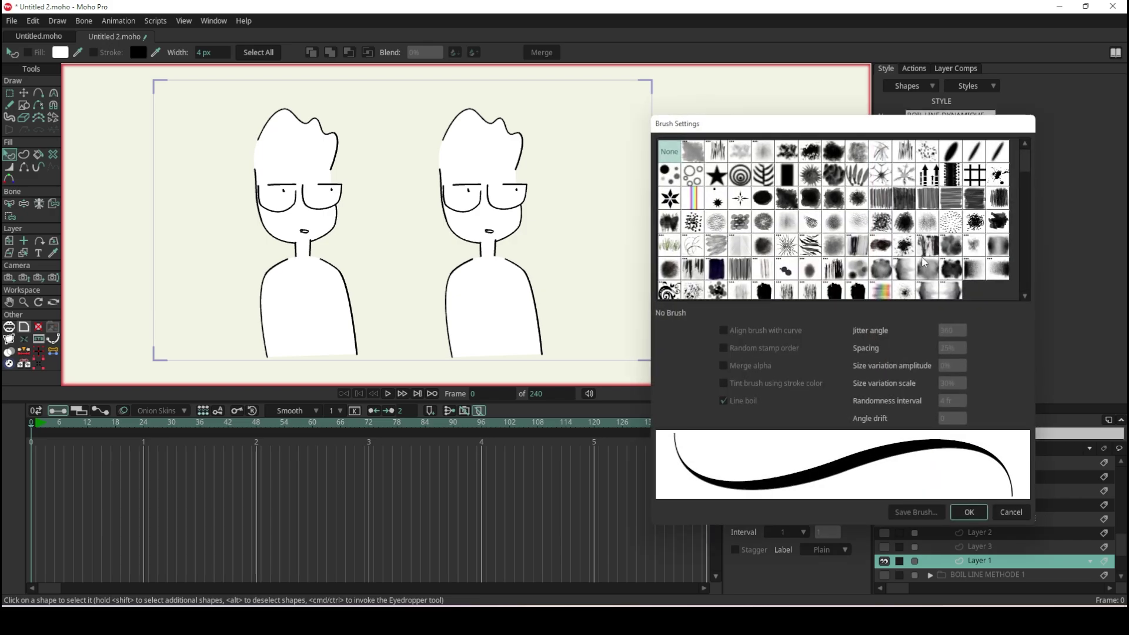
Try the MODIF 1 and CK Ink Dense 3 brushes, then settle on CK Ink Clouds for the stroke
{"action": "left_click", "coordinate": [856, 291]}
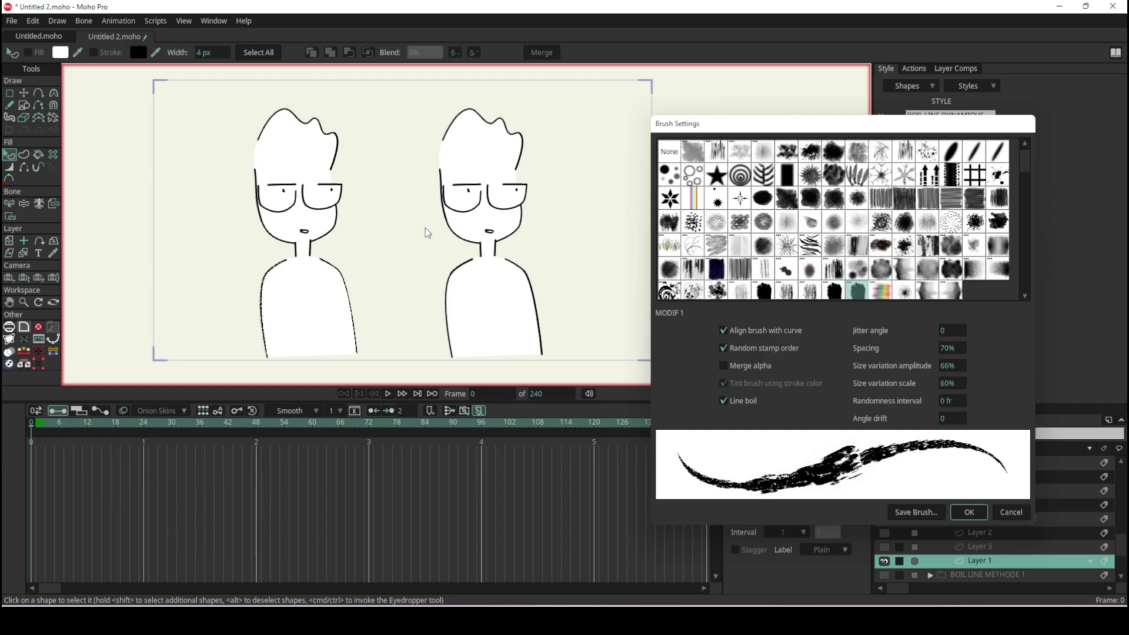
{"action": "scroll", "coordinate": [331, 230], "scroll_direction": "up", "scroll_amount": 3}
{"action": "scroll", "coordinate": [331, 230], "scroll_direction": "up", "scroll_amount": 2}
{"action": "scroll", "coordinate": [335, 307], "scroll_direction": "down", "scroll_amount": 2}
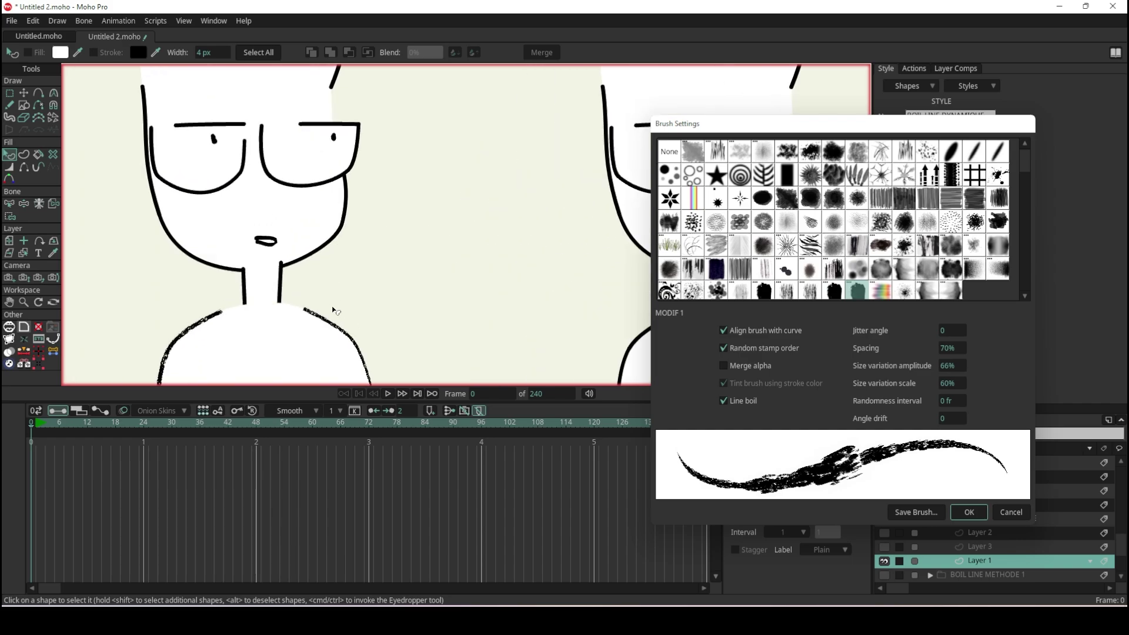
{"action": "scroll", "coordinate": [343, 320], "scroll_direction": "up", "scroll_amount": 3}
{"action": "scroll", "coordinate": [292, 252], "scroll_direction": "up", "scroll_amount": 2}
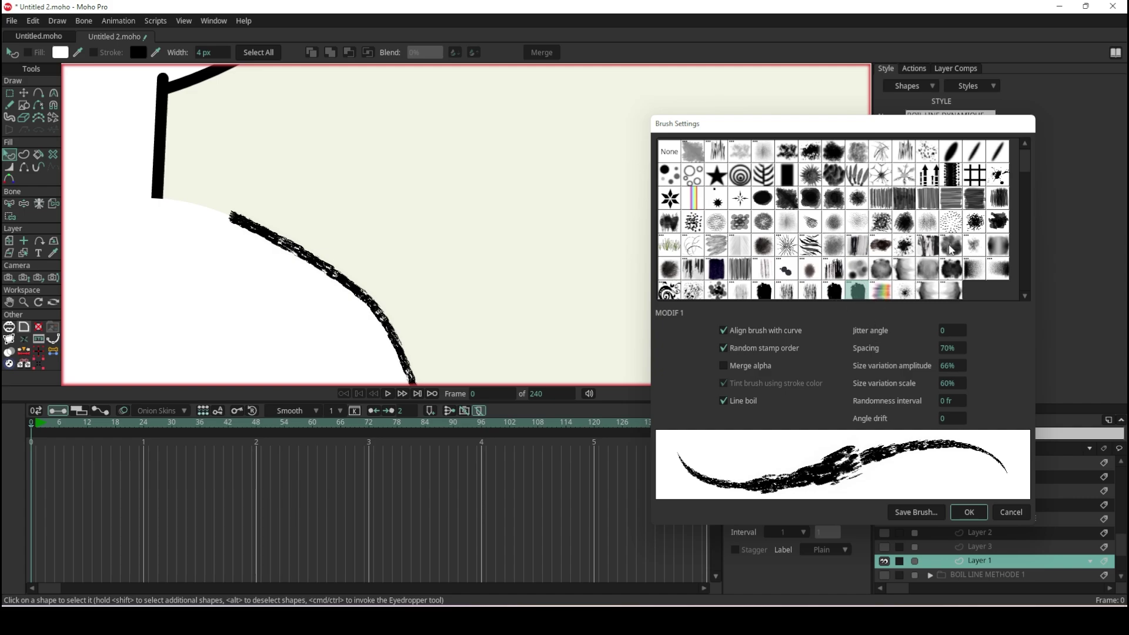
{"action": "left_click", "coordinate": [928, 247]}
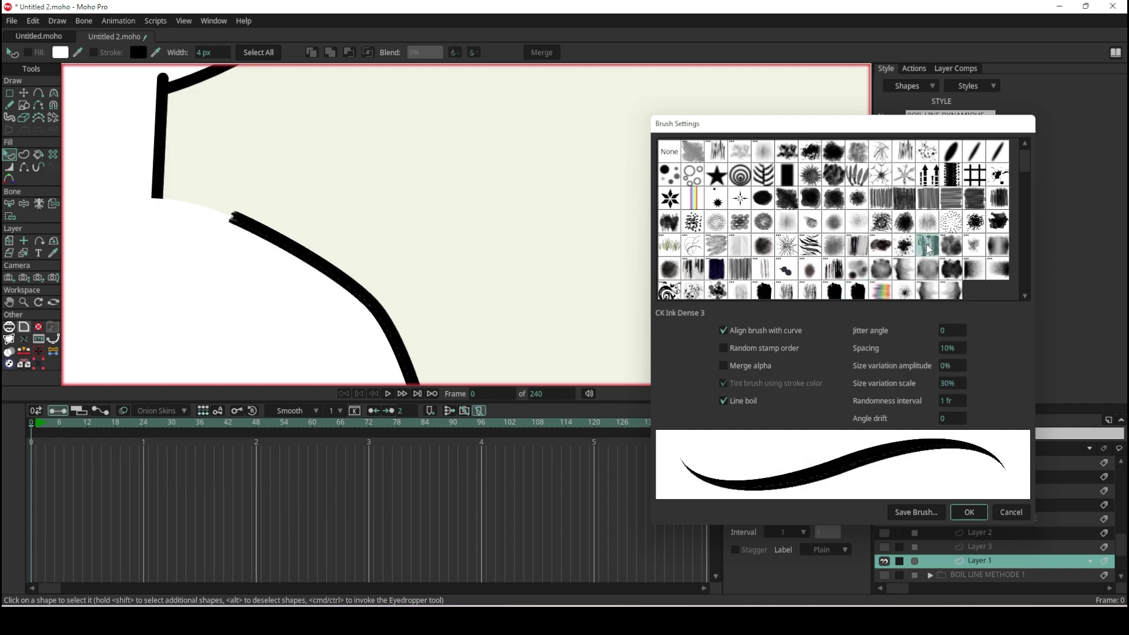
{"action": "left_click", "coordinate": [881, 246]}
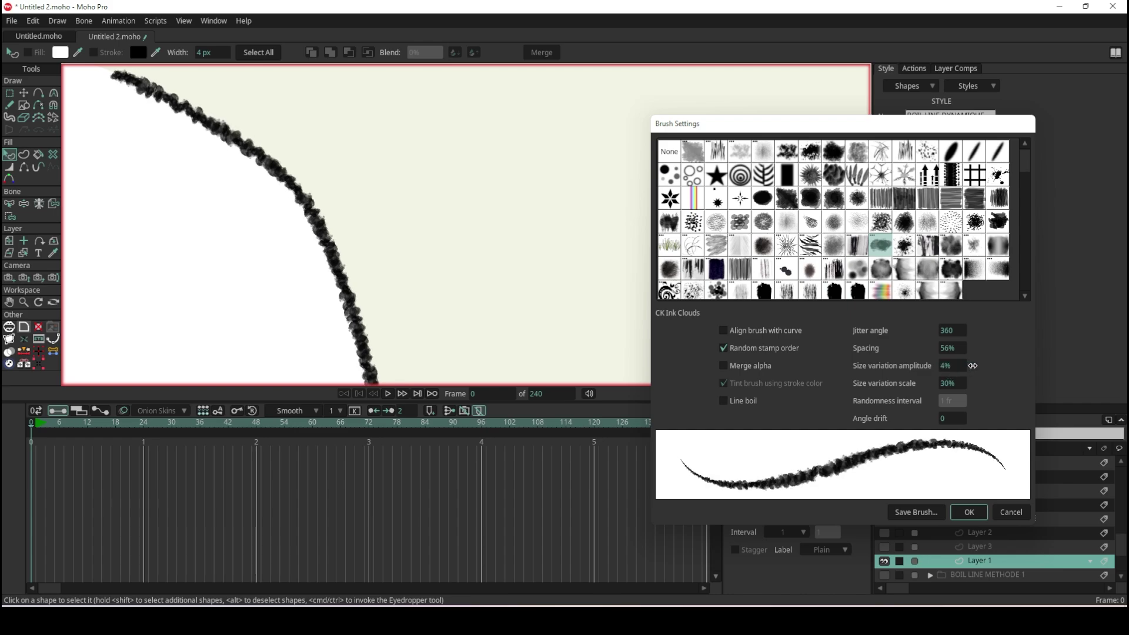
Give the CK Ink Clouds brush 47% spacing, 41%/55% size variation and 1-frame line boil
{"action": "mouse_move", "coordinate": [946, 366]}
{"action": "left_mouse_down"}
{"action": "mouse_move", "coordinate": [1103, 366]}
{"action": "mouse_move", "coordinate": [990, 369]}
{"action": "left_mouse_up"}
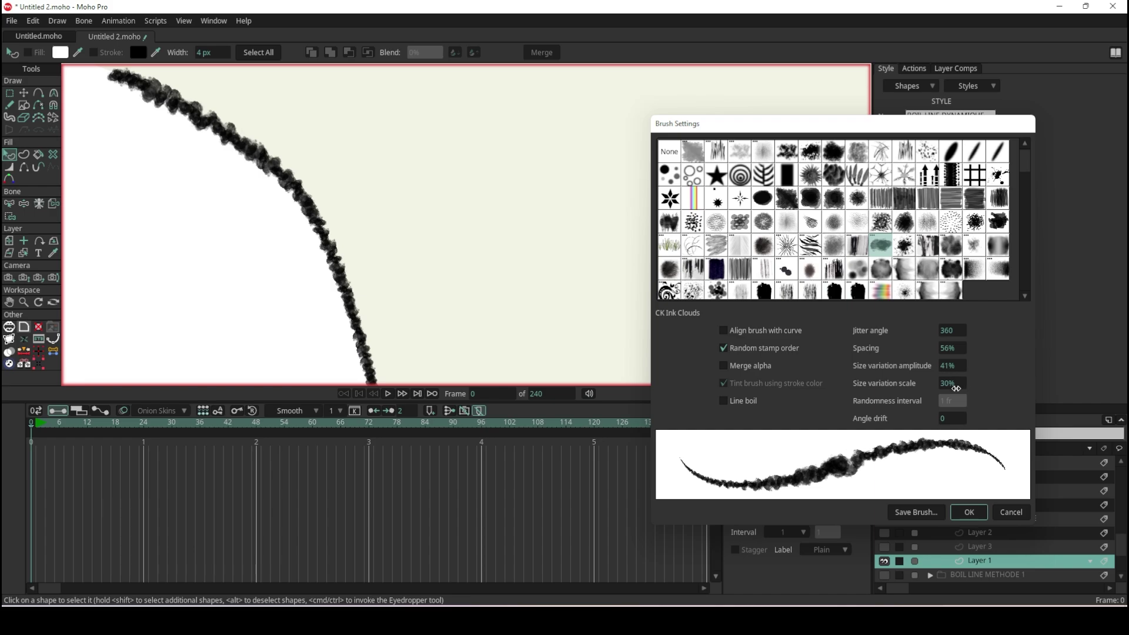
{"action": "left_click_drag", "start_coordinate": [954, 384], "coordinate": [1095, 372]}
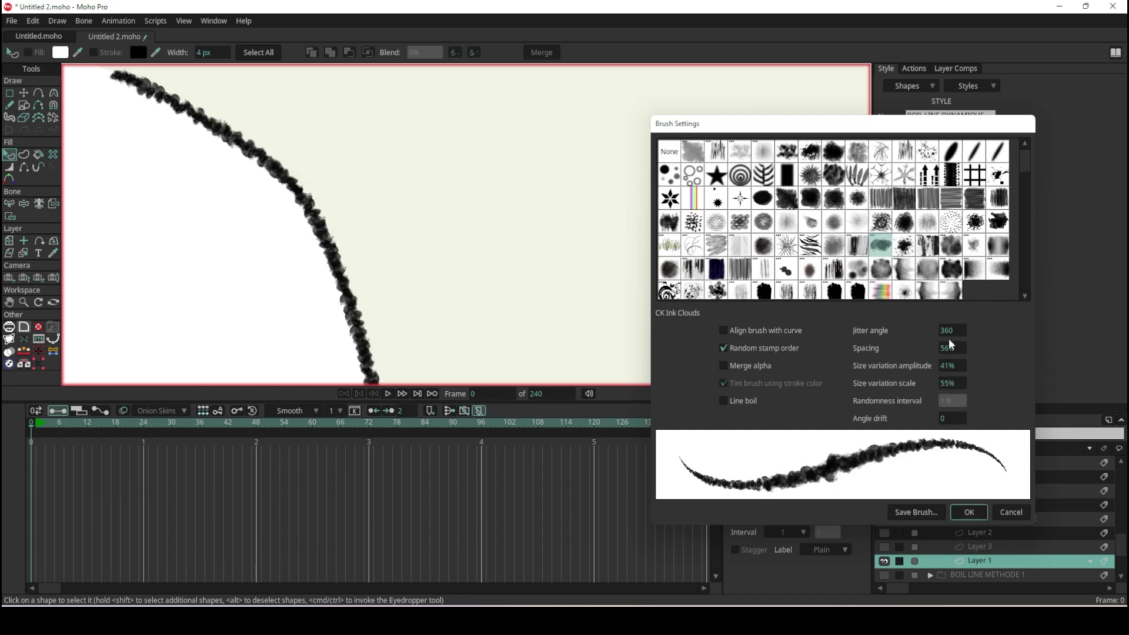
{"action": "mouse_move", "coordinate": [952, 350]}
{"action": "left_mouse_down"}
{"action": "mouse_move", "coordinate": [975, 351]}
{"action": "mouse_move", "coordinate": [897, 352]}
{"action": "left_mouse_up"}
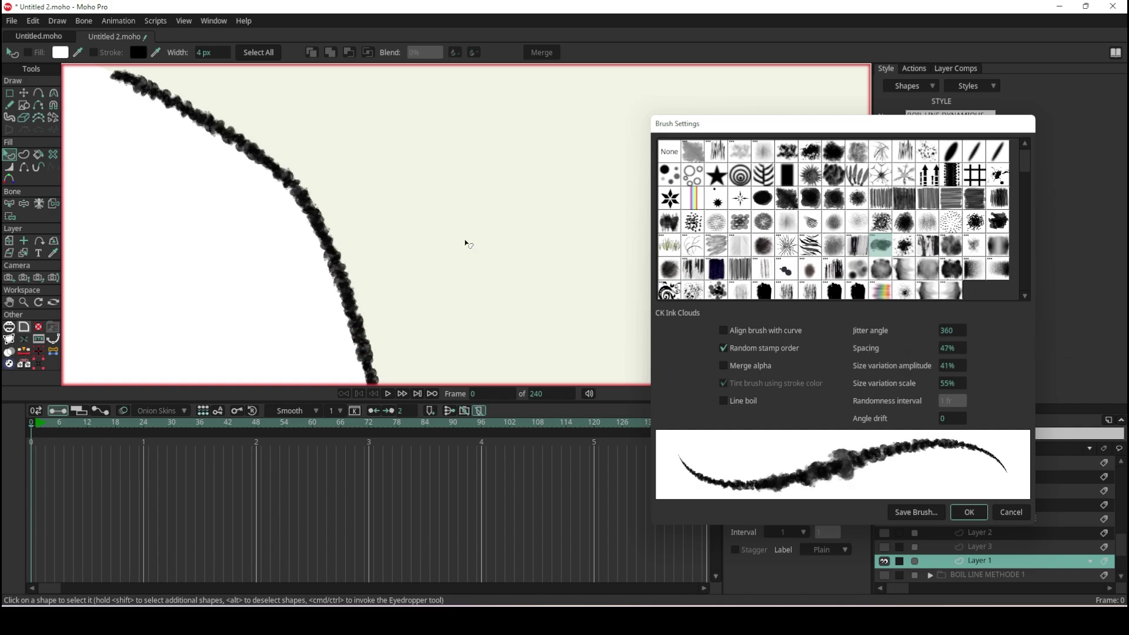
{"action": "scroll", "coordinate": [383, 216], "scroll_direction": "down", "scroll_amount": 3}
{"action": "scroll", "coordinate": [360, 220], "scroll_direction": "up", "scroll_amount": 2}
{"action": "scroll", "coordinate": [360, 219], "scroll_direction": "up", "scroll_amount": 2}
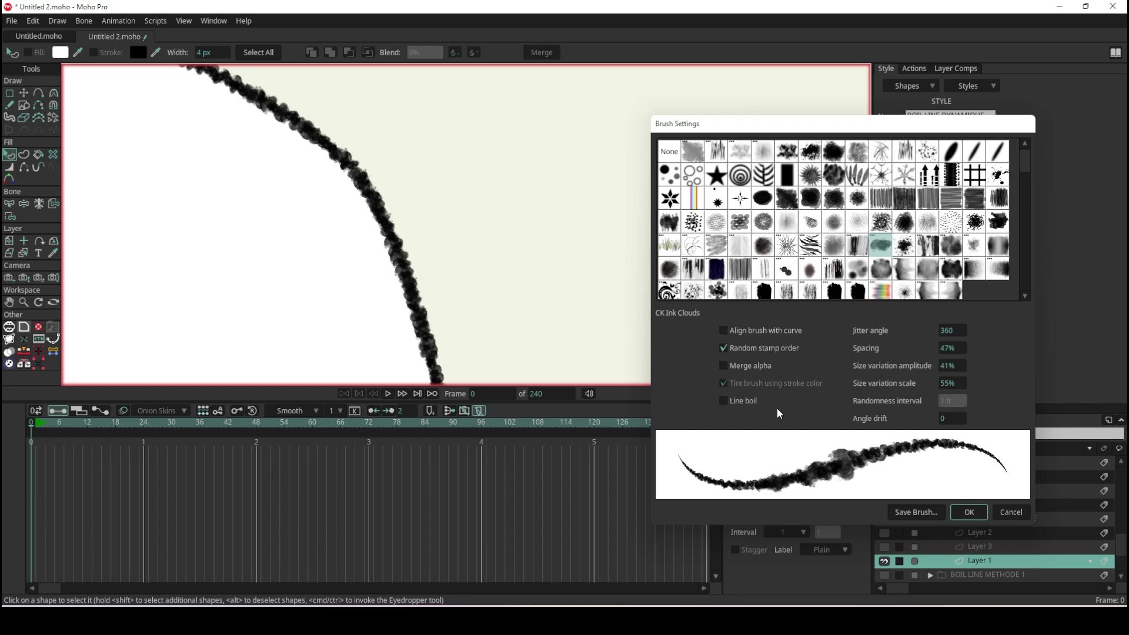
{"action": "left_click", "coordinate": [724, 402]}
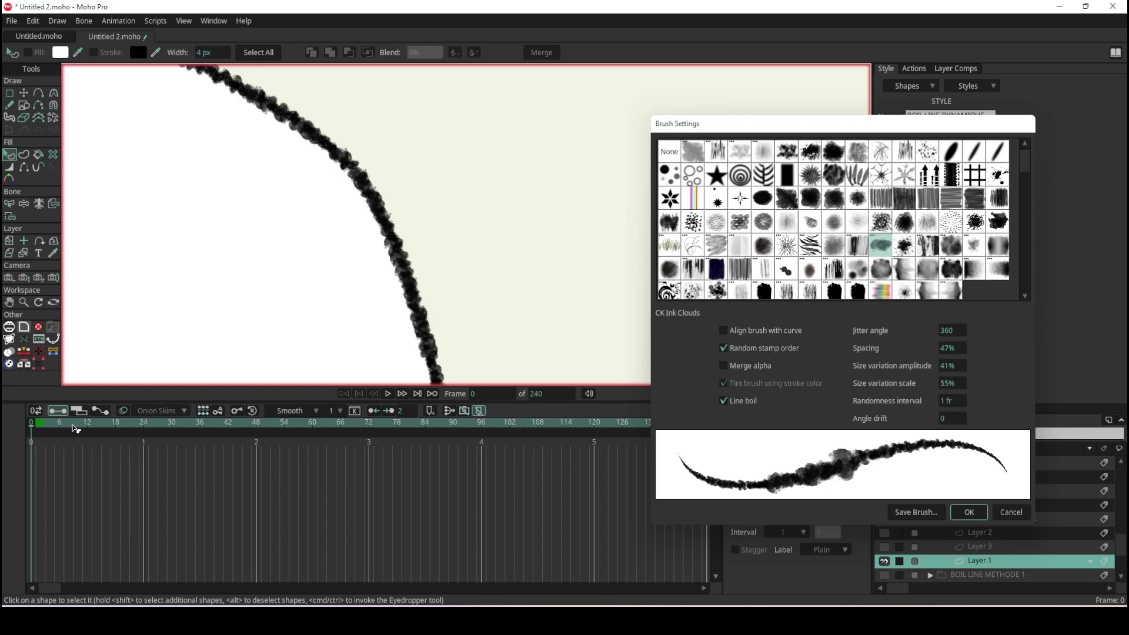
{"action": "left_click", "coordinate": [969, 513]}
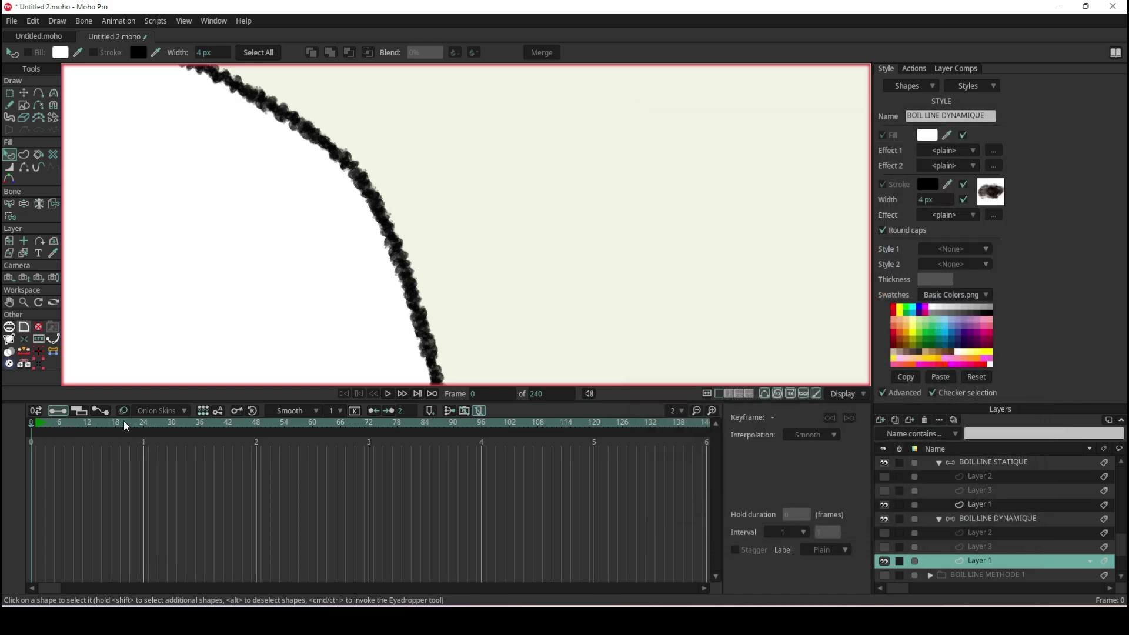
{"action": "left_click_drag", "start_coordinate": [77, 426], "coordinate": [185, 428]}
{"action": "scroll", "coordinate": [474, 176], "scroll_direction": "down", "scroll_amount": 2}
{"action": "scroll", "coordinate": [474, 176], "scroll_direction": "down", "scroll_amount": 3}
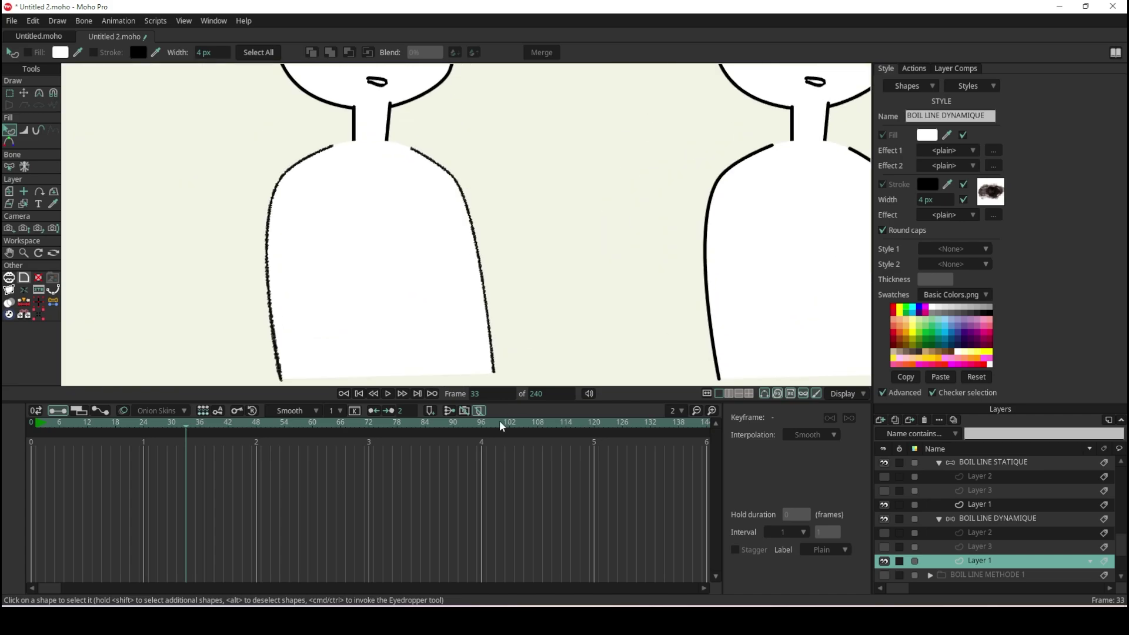
{"action": "left_click", "coordinate": [387, 394]}
{"action": "scroll", "coordinate": [482, 170], "scroll_direction": "up", "scroll_amount": 3}
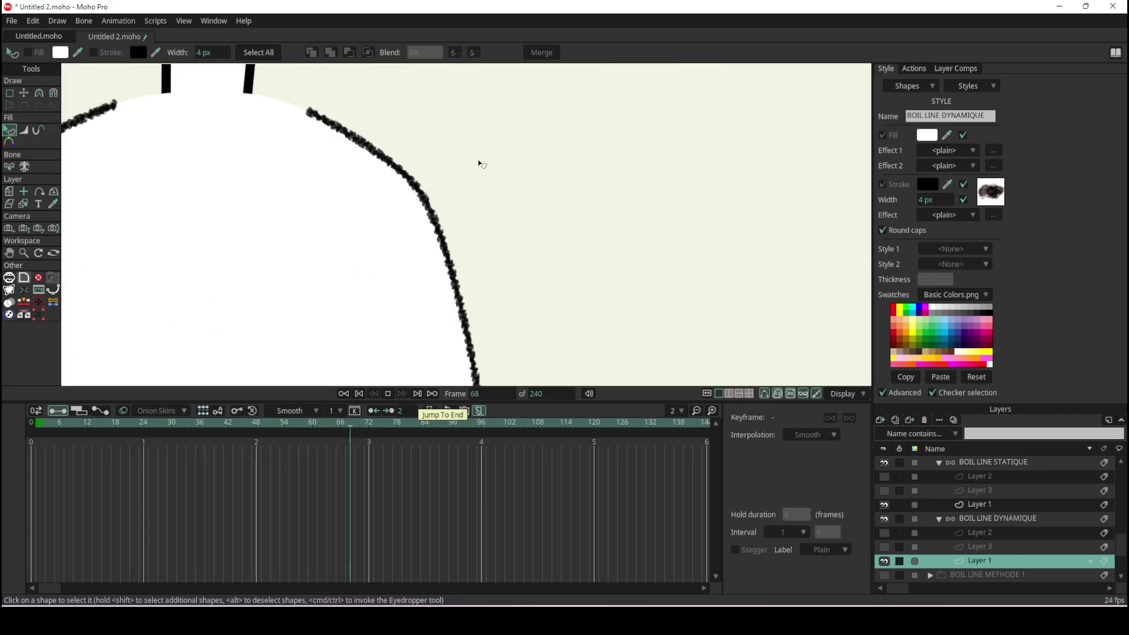
{"action": "scroll", "coordinate": [479, 165], "scroll_direction": "up", "scroll_amount": 2}
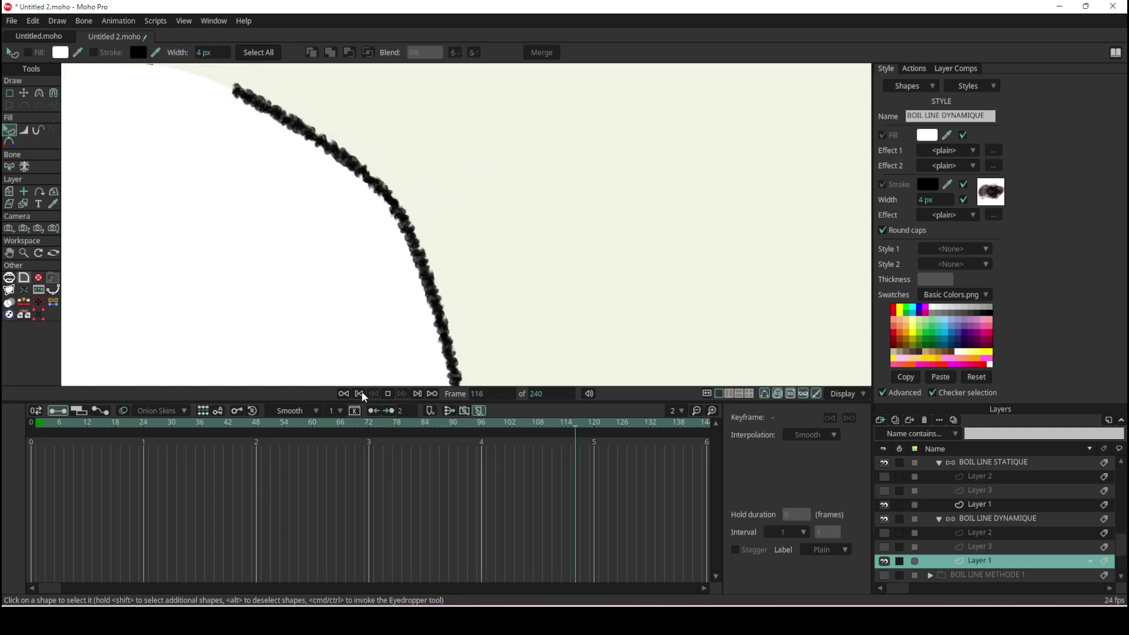
{"action": "left_click", "coordinate": [388, 392]}
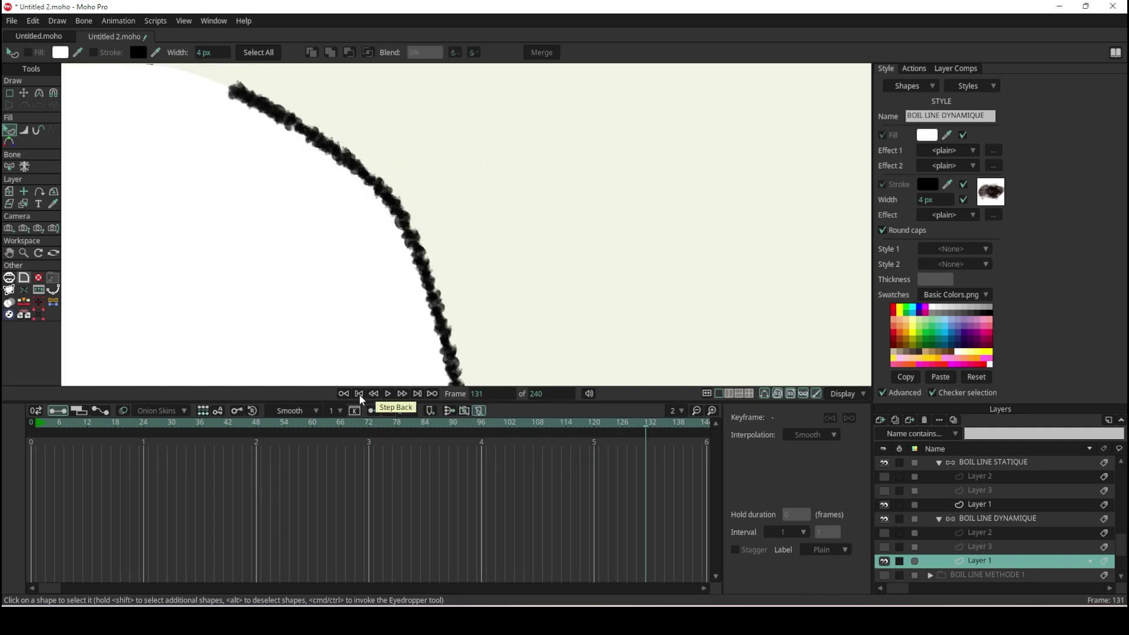
{"action": "left_click", "coordinate": [344, 393]}
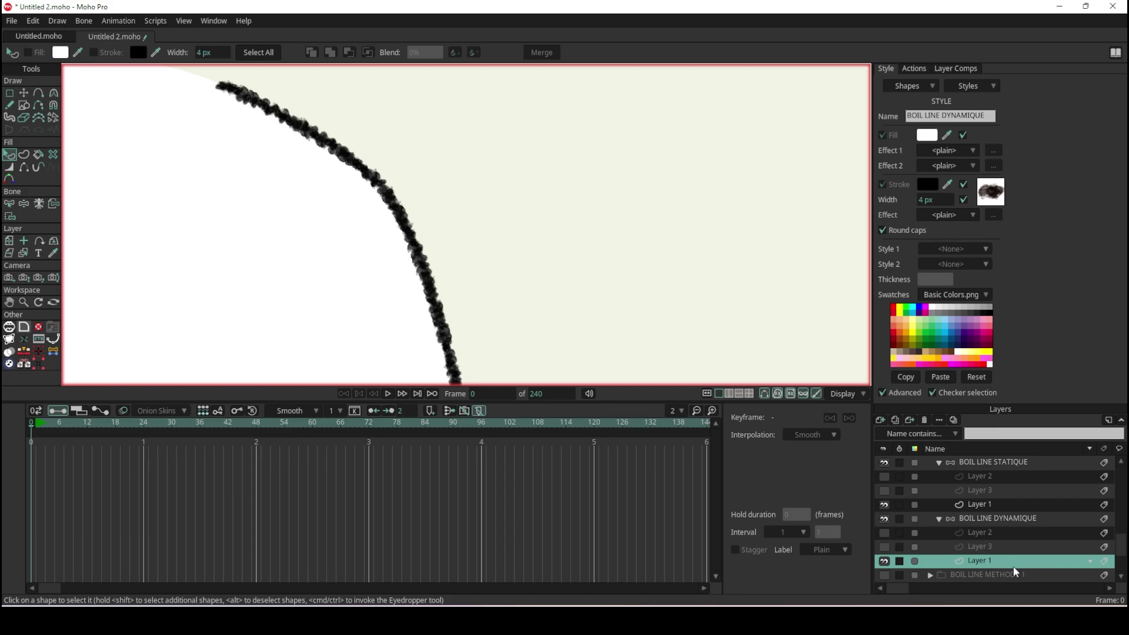
{"action": "left_click", "coordinate": [998, 194]}
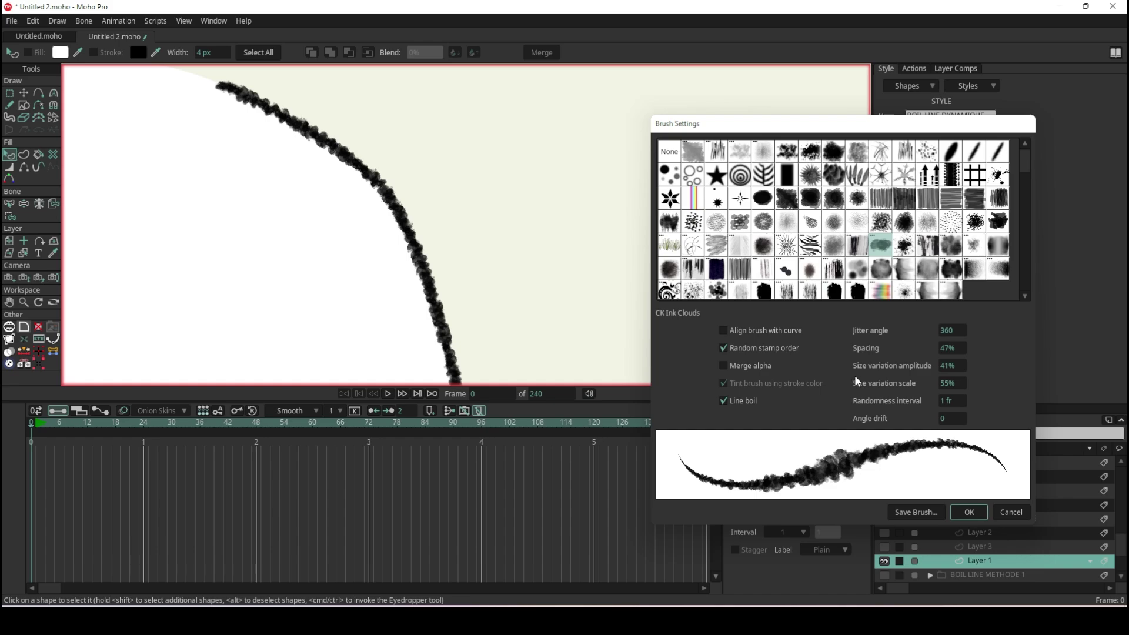
Confirm the brush's randomness interval, preview the boiling outline, then stop and rewind to frame 0
{"action": "left_click", "coordinate": [949, 403]}
{"action": "type", "text": "4"}
{"action": "key", "text": "Return"}
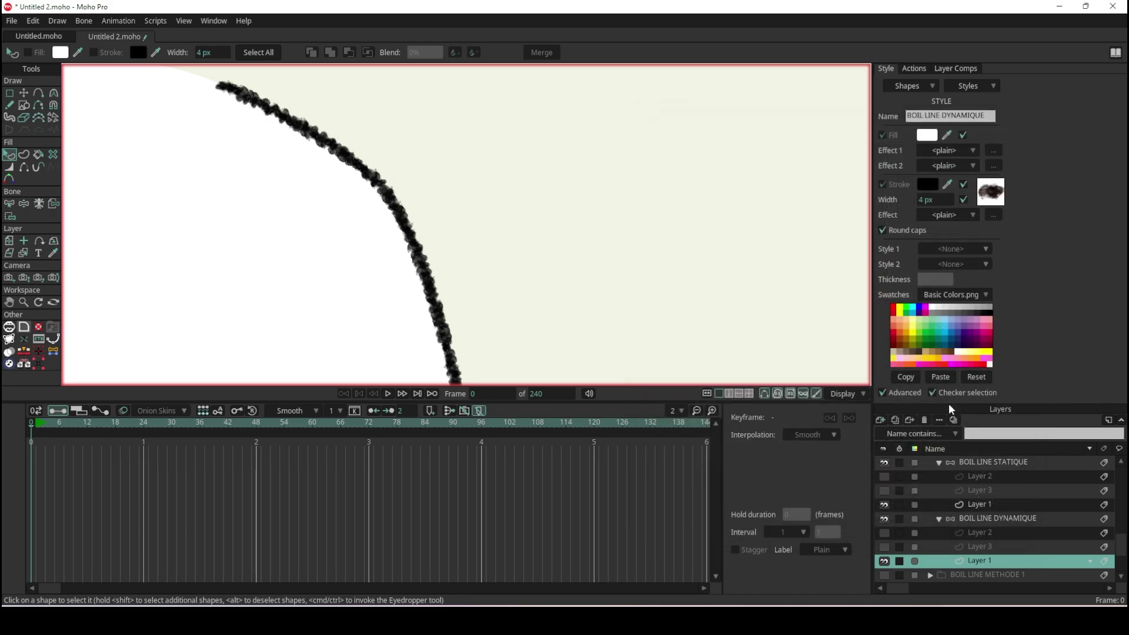
{"action": "left_click", "coordinate": [387, 394]}
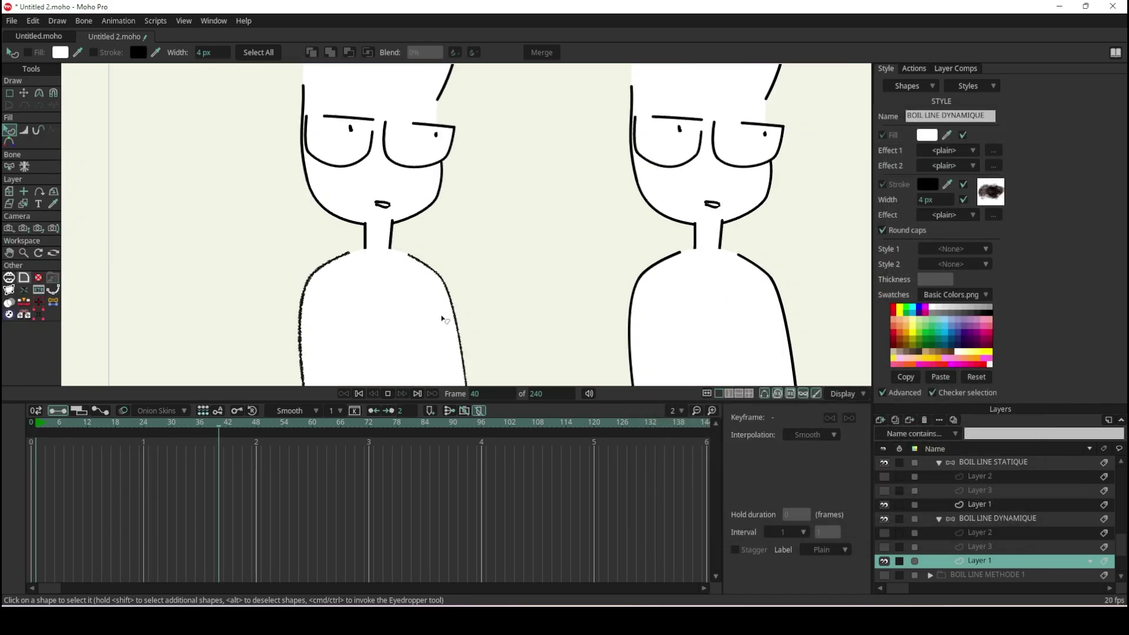
{"action": "scroll", "coordinate": [365, 270], "scroll_direction": "up", "scroll_amount": 3}
{"action": "scroll", "coordinate": [321, 224], "scroll_direction": "up", "scroll_amount": 3}
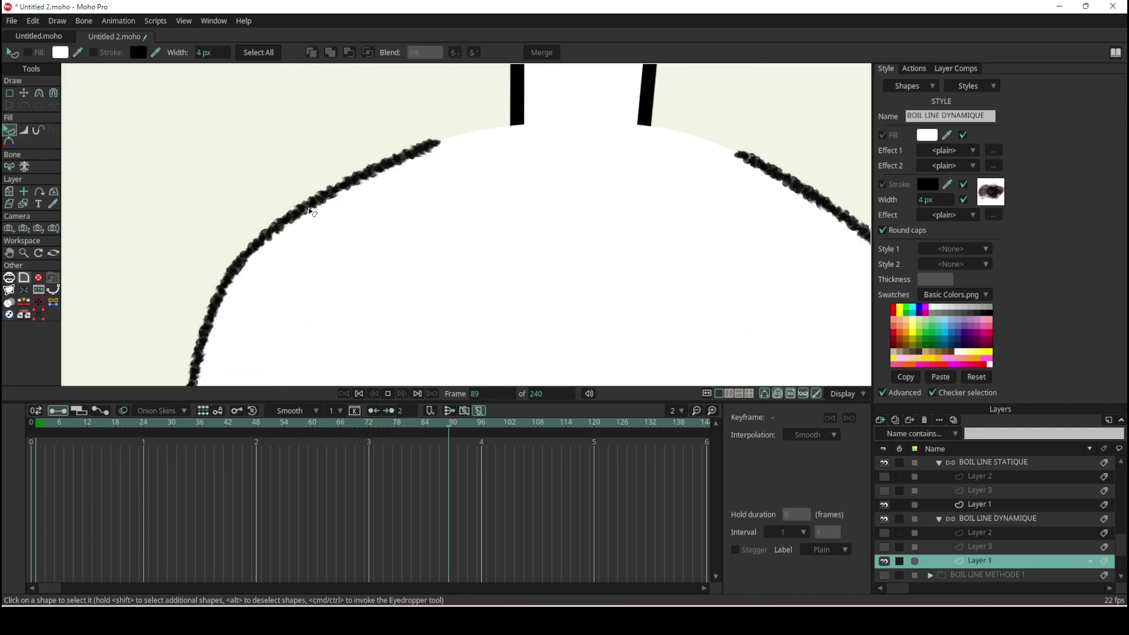
{"action": "scroll", "coordinate": [314, 215], "scroll_direction": "down", "scroll_amount": 5}
{"action": "scroll", "coordinate": [294, 223], "scroll_direction": "up", "scroll_amount": 3}
{"action": "scroll", "coordinate": [273, 234], "scroll_direction": "up", "scroll_amount": 2}
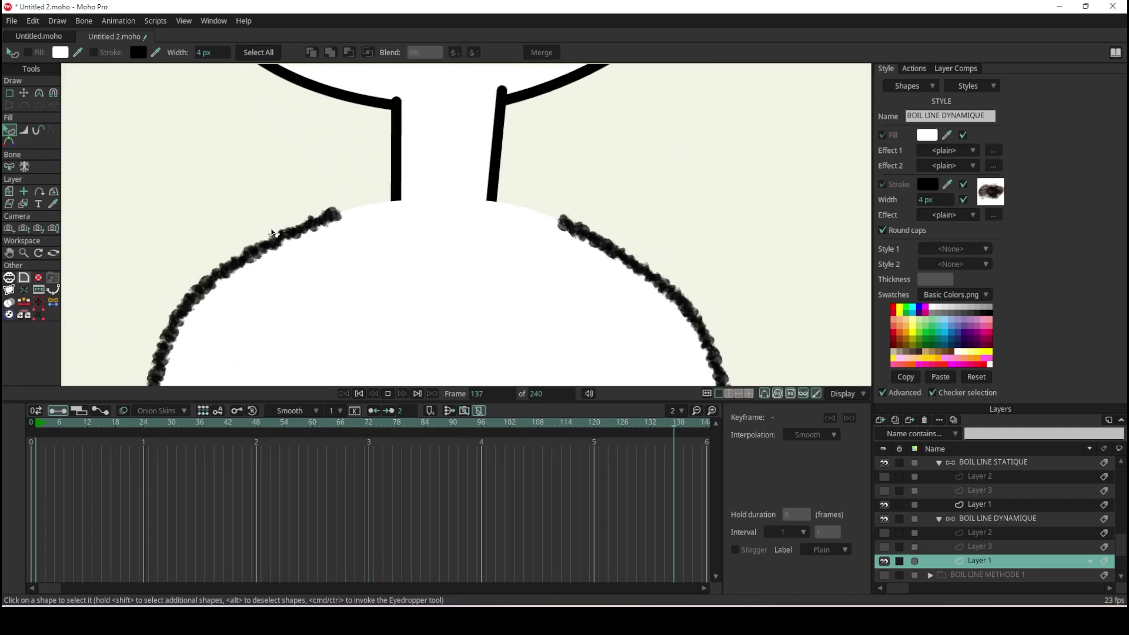
{"action": "left_click", "coordinate": [388, 394]}
{"action": "left_click", "coordinate": [359, 393]}
{"action": "scroll", "coordinate": [605, 223], "scroll_direction": "down", "scroll_amount": 5}
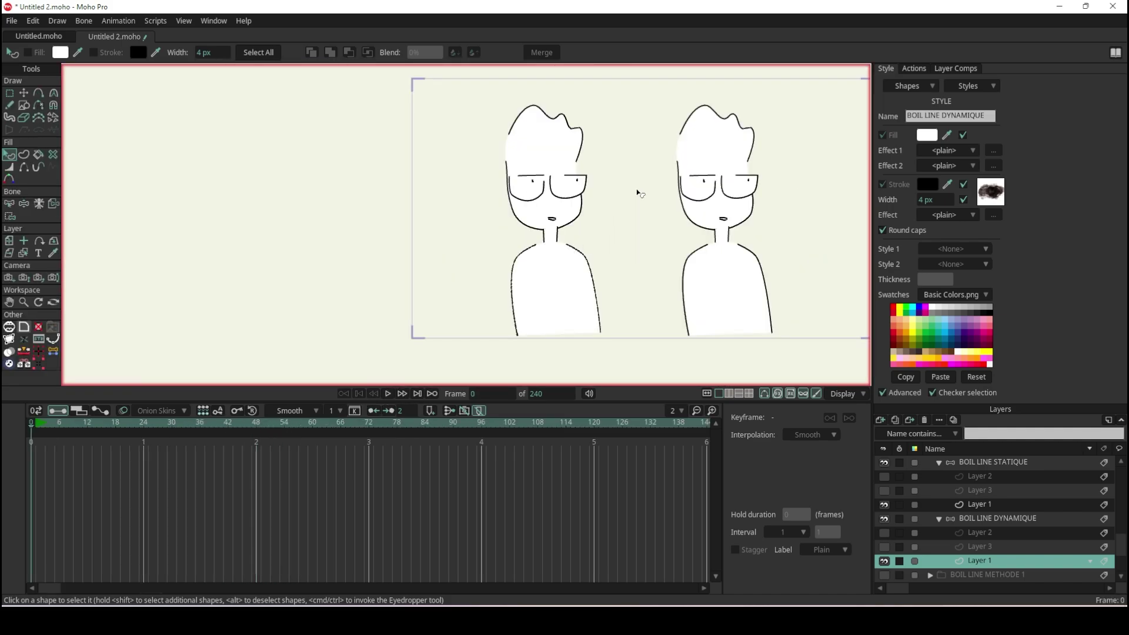
{"action": "scroll", "coordinate": [639, 193], "scroll_direction": "up", "scroll_amount": 3}
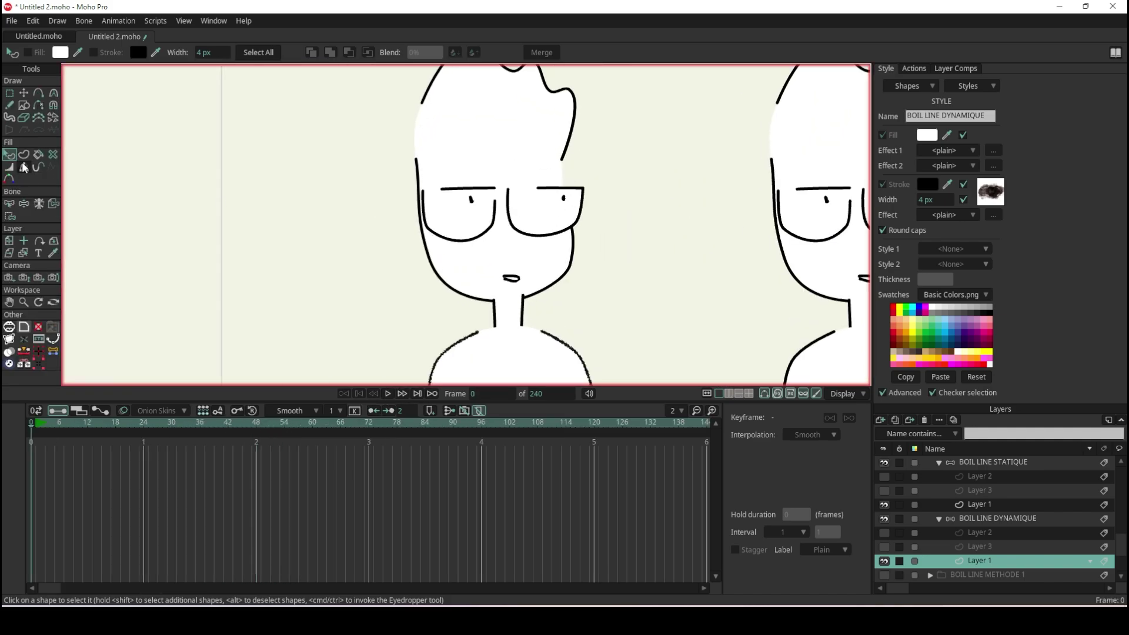
Select the left character's neck, face, mouth, both glasses lenses and right pupil shapes
{"action": "left_click", "coordinate": [513, 314]}
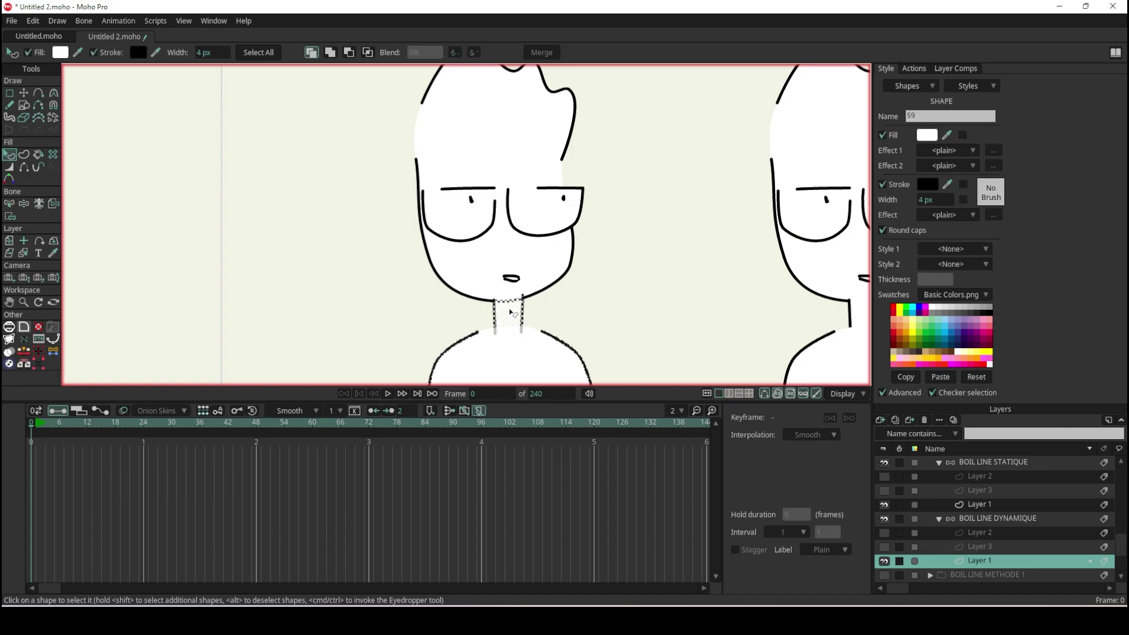
{"action": "left_click", "coordinate": [547, 272]}
{"action": "scroll", "coordinate": [512, 253], "scroll_direction": "up", "scroll_amount": 3}
{"action": "left_click", "coordinate": [520, 311], "text": "shift"}
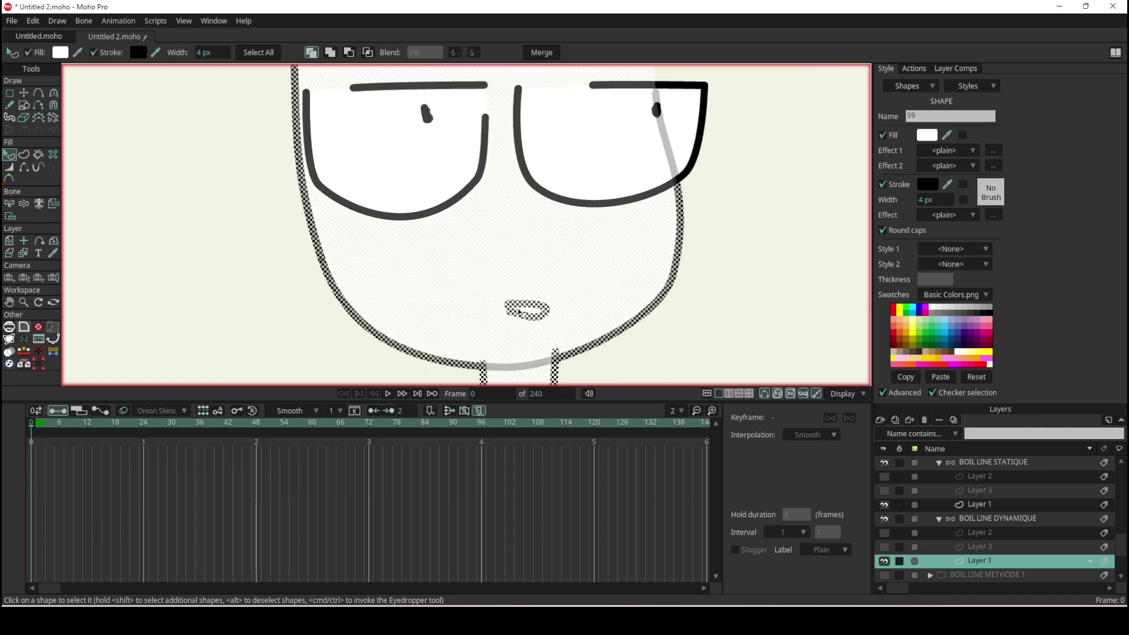
{"action": "left_click", "coordinate": [635, 193], "text": "shift"}
{"action": "left_click", "coordinate": [387, 193], "text": "shift"}
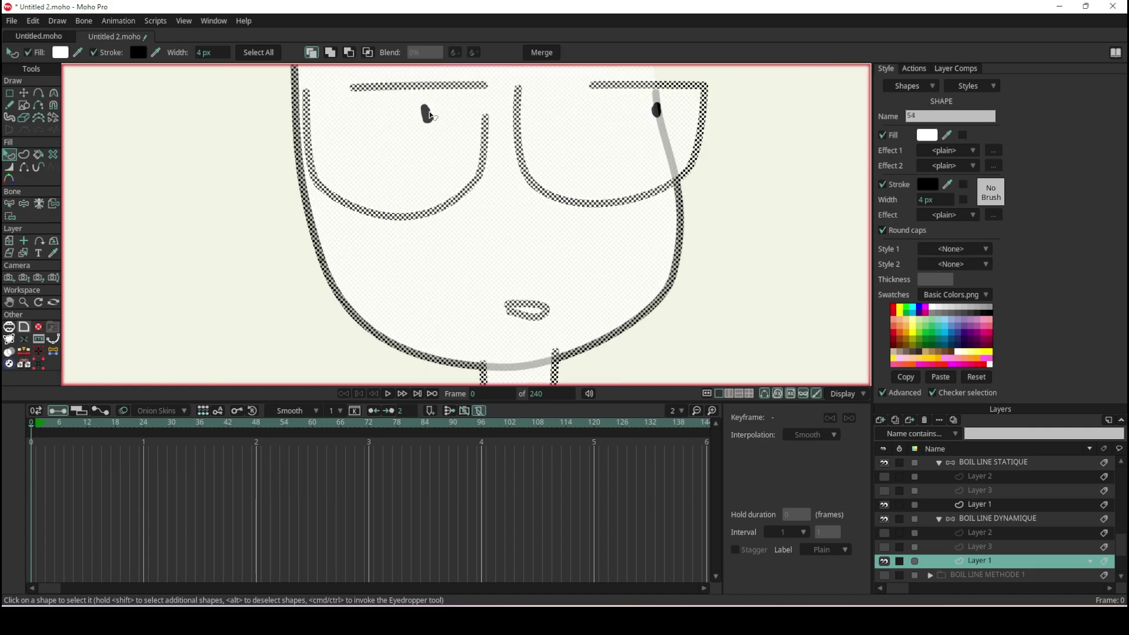
{"action": "left_click", "coordinate": [657, 111], "text": "shift"}
{"action": "scroll", "coordinate": [678, 169], "scroll_direction": "down", "scroll_amount": 3}
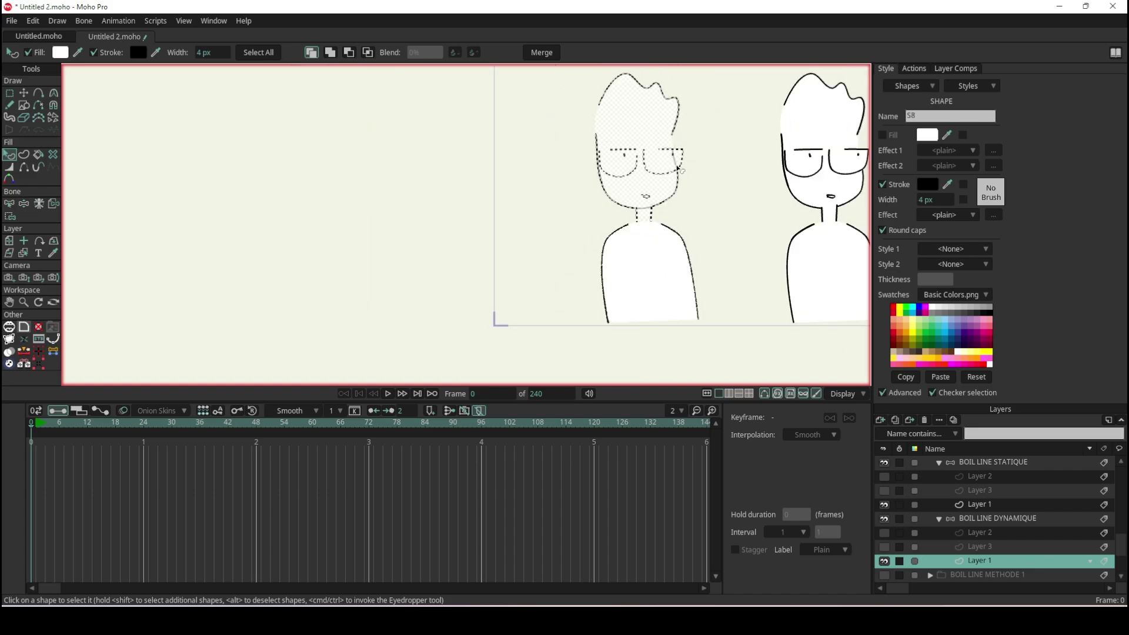
{"action": "scroll", "coordinate": [678, 169], "scroll_direction": "down", "scroll_amount": 1}
{"action": "scroll", "coordinate": [730, 121], "scroll_direction": "down", "scroll_amount": 1}
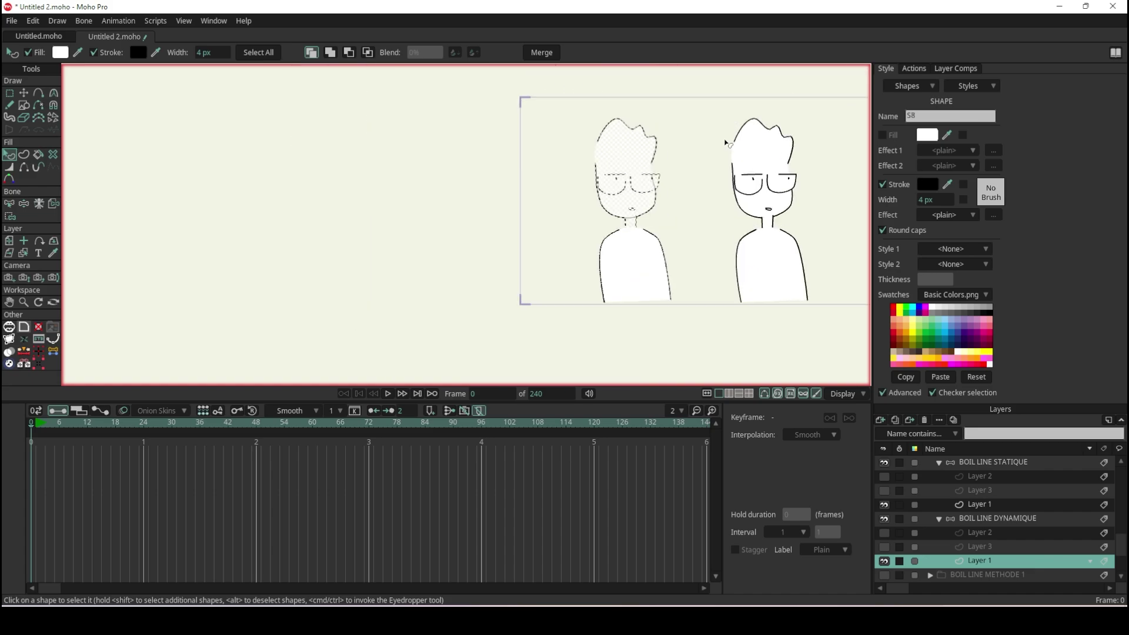
Apply the BOIL LINE DYNAMIQUE style to the selected shapes, then deselect them
{"action": "left_click", "coordinate": [979, 248]}
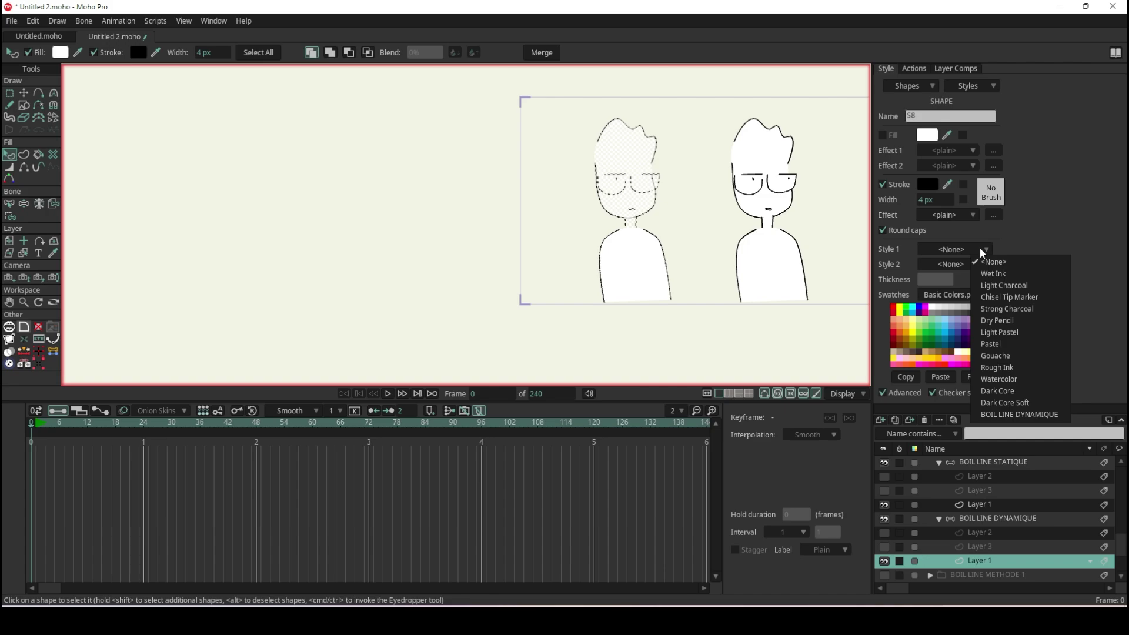
{"action": "left_click", "coordinate": [1008, 414]}
{"action": "left_click", "coordinate": [729, 226]}
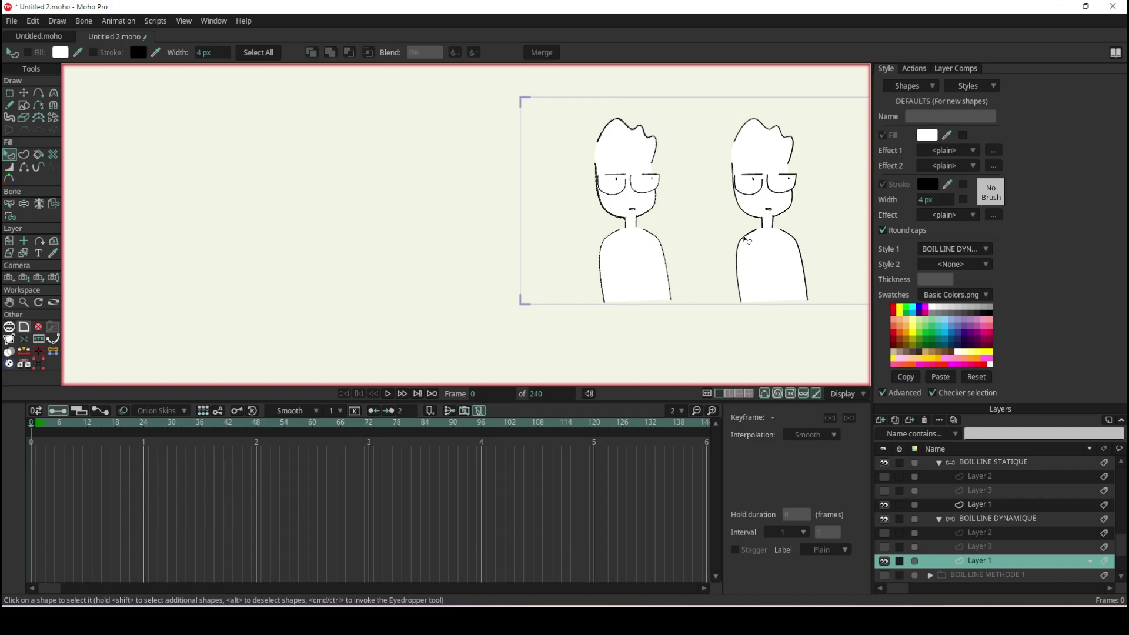
Preview the left character's boiling lines in playback and return to the first frame
{"action": "scroll", "coordinate": [713, 222], "scroll_direction": "up", "scroll_amount": 1}
{"action": "scroll", "coordinate": [700, 170], "scroll_direction": "up", "scroll_amount": 2}
{"action": "scroll", "coordinate": [700, 170], "scroll_direction": "down", "scroll_amount": 2}
{"action": "scroll", "coordinate": [716, 167], "scroll_direction": "up", "scroll_amount": 1}
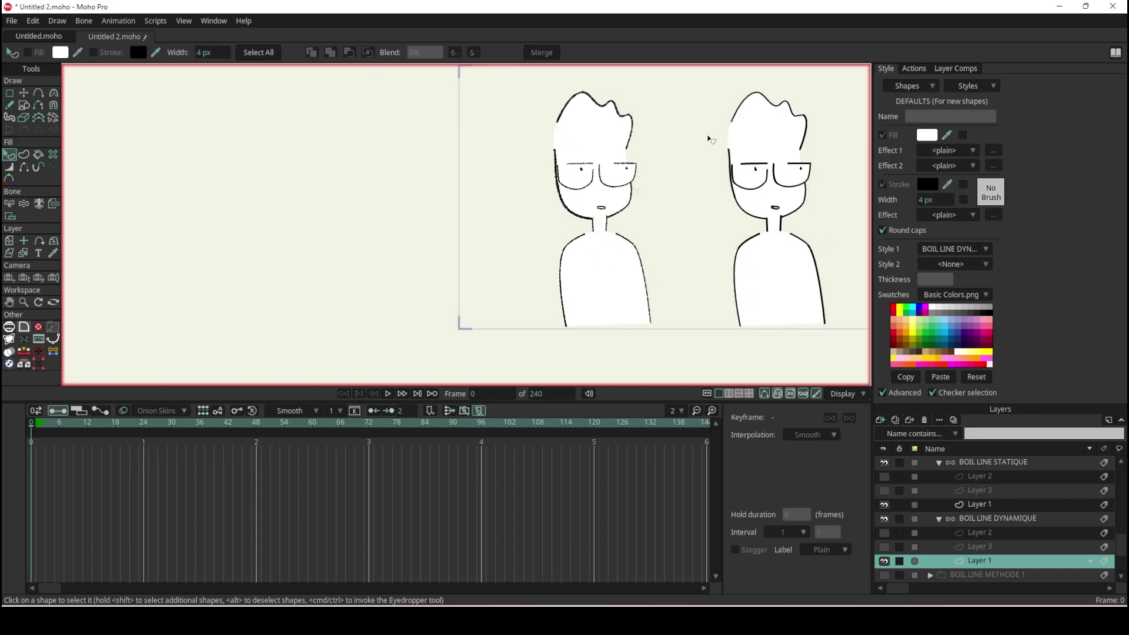
{"action": "scroll", "coordinate": [716, 167], "scroll_direction": "up", "scroll_amount": 1}
{"action": "left_click", "coordinate": [389, 394]}
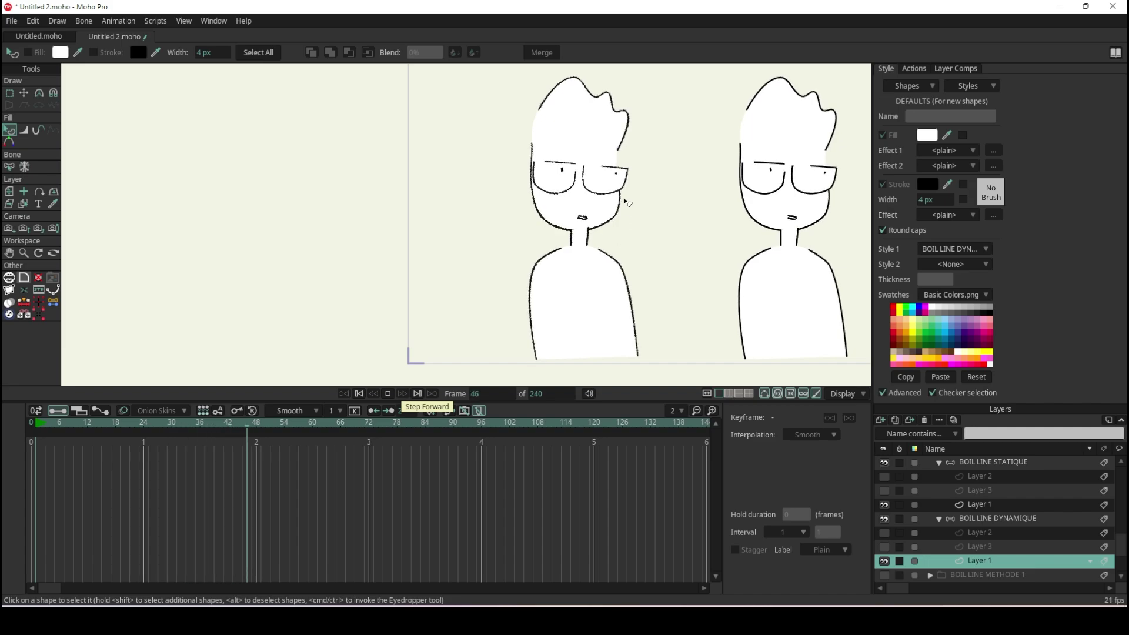
{"action": "scroll", "coordinate": [619, 132], "scroll_direction": "up", "scroll_amount": 2}
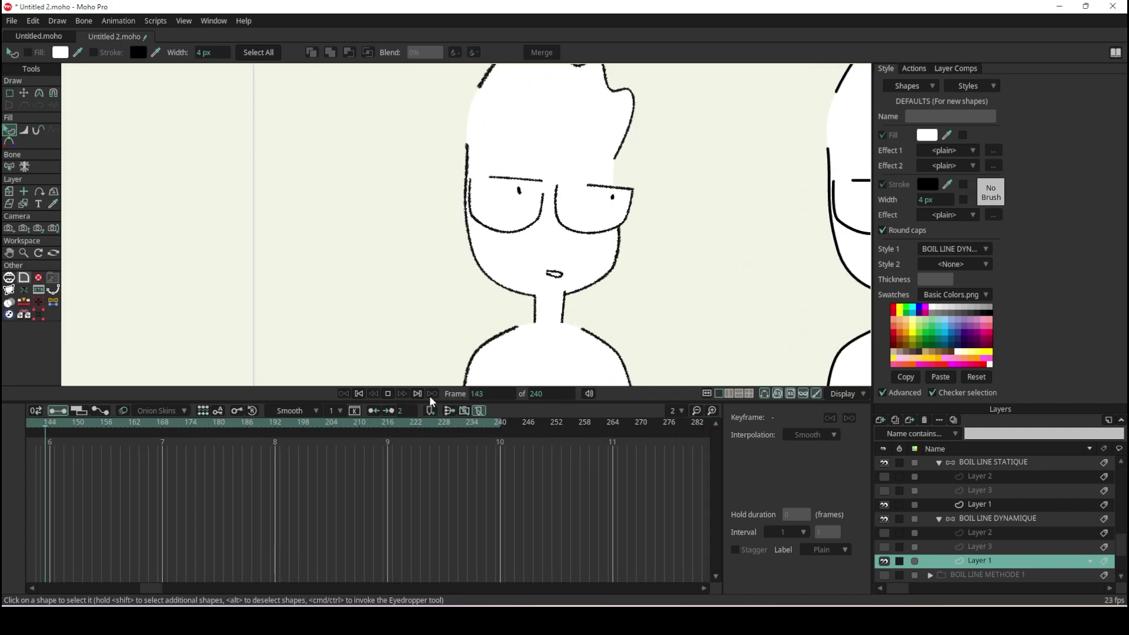
{"action": "left_click", "coordinate": [388, 393]}
{"action": "key", "text": "ctrl+shift+Left"}
{"action": "scroll", "coordinate": [618, 284], "scroll_direction": "down", "scroll_amount": 3}
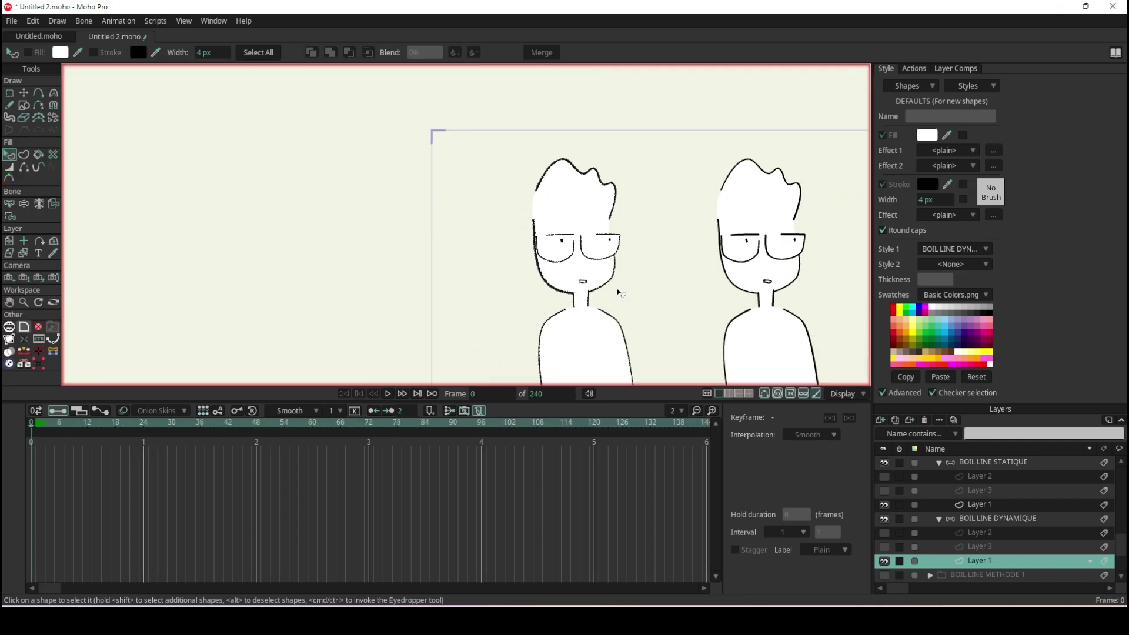
Edit the BOIL LINE DYNAMIQUE style, reducing its stroke width from 11 to 8 px
{"action": "left_click", "coordinate": [608, 330]}
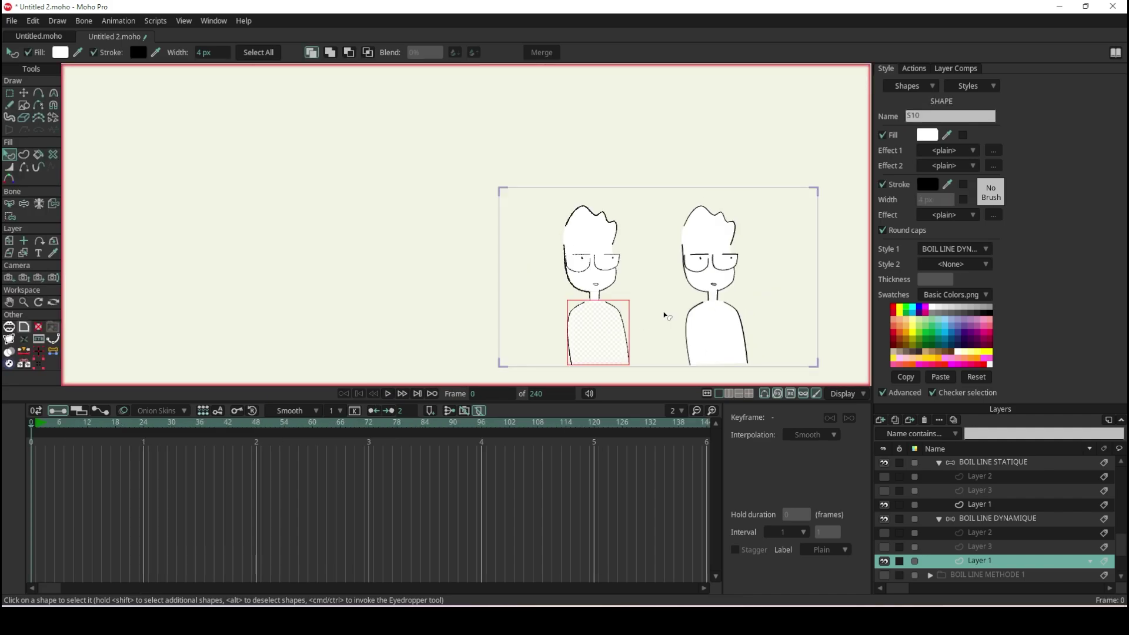
{"action": "left_click", "coordinate": [671, 171]}
{"action": "left_click", "coordinate": [978, 88]}
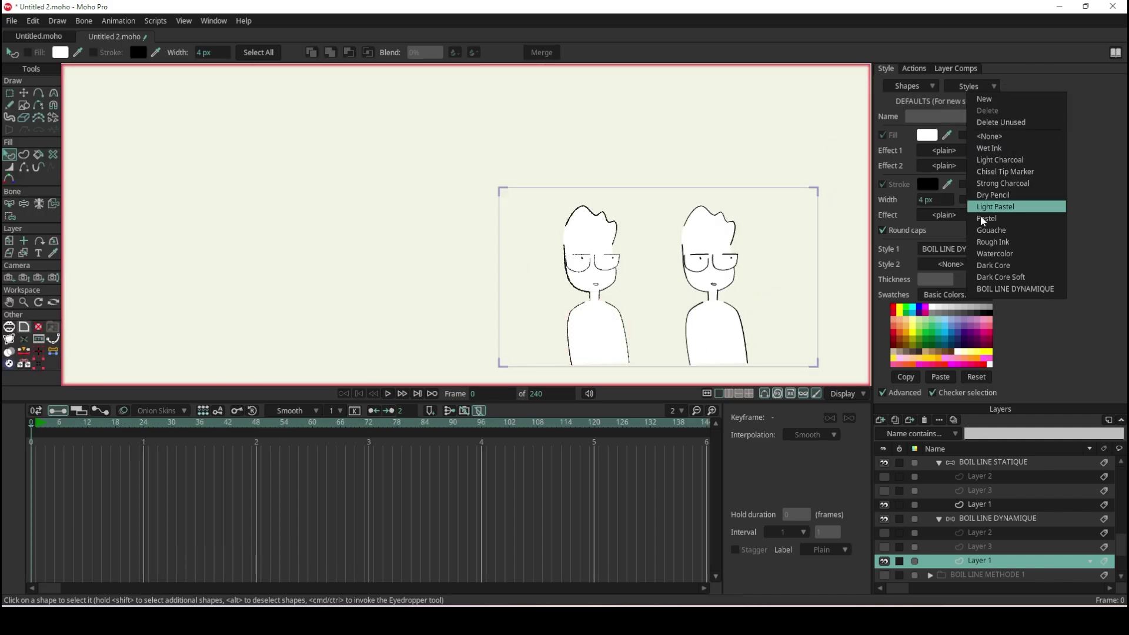
{"action": "left_click", "coordinate": [1012, 289]}
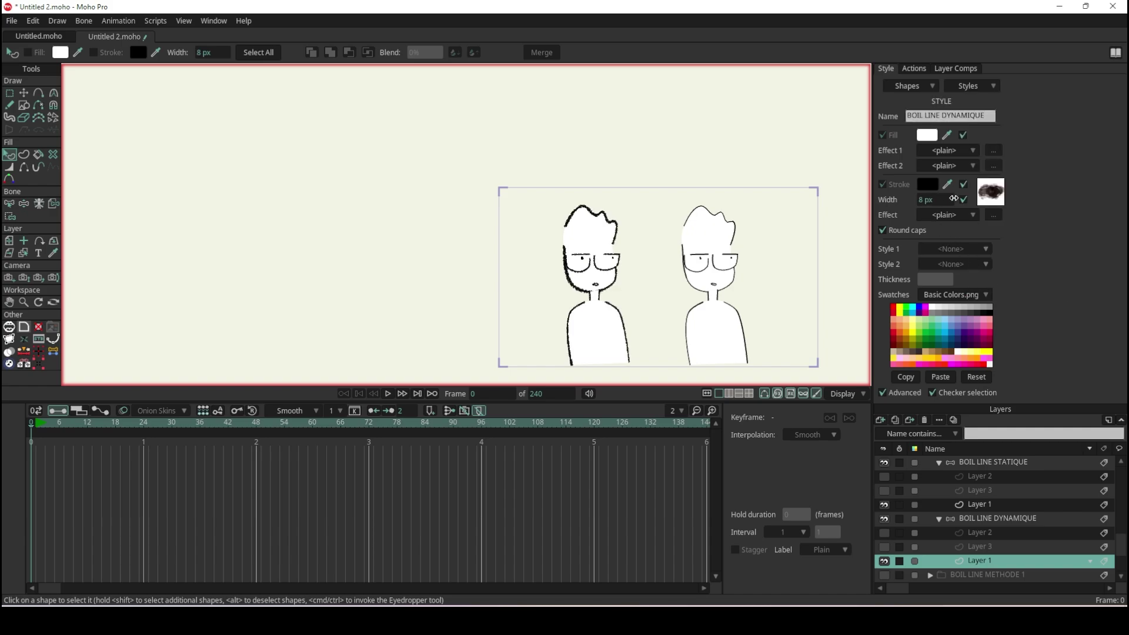
{"action": "left_click_drag", "start_coordinate": [970, 195], "coordinate": [956, 196]}
{"action": "scroll", "coordinate": [620, 294], "scroll_direction": "up", "scroll_amount": 3}
{"action": "scroll", "coordinate": [620, 294], "scroll_direction": "up", "scroll_amount": 3}
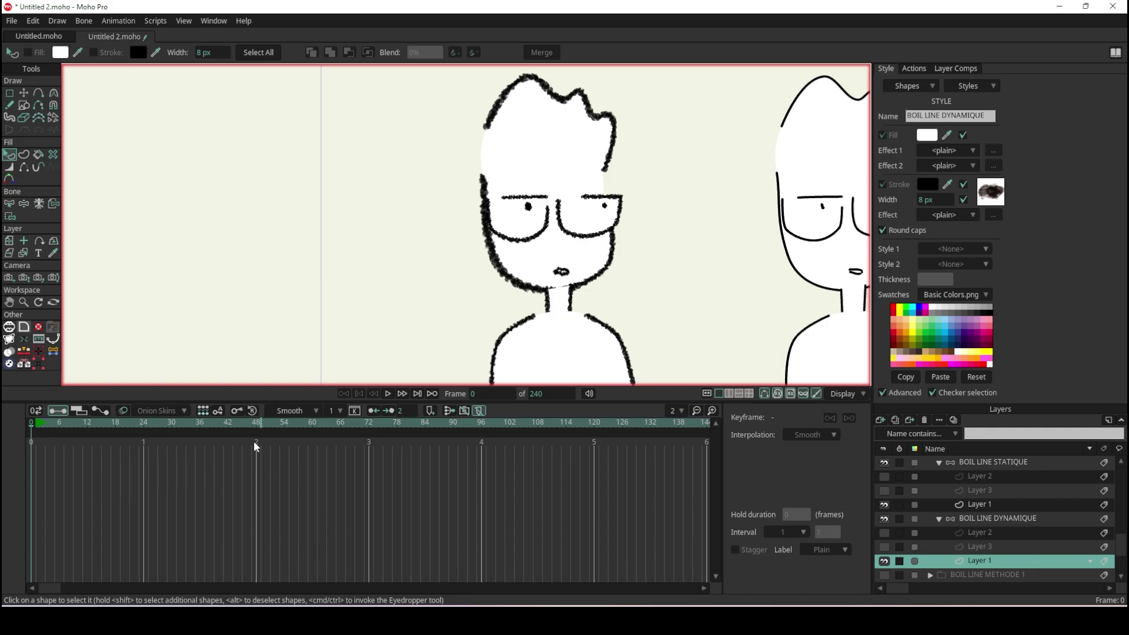
{"action": "left_click", "coordinate": [388, 394]}
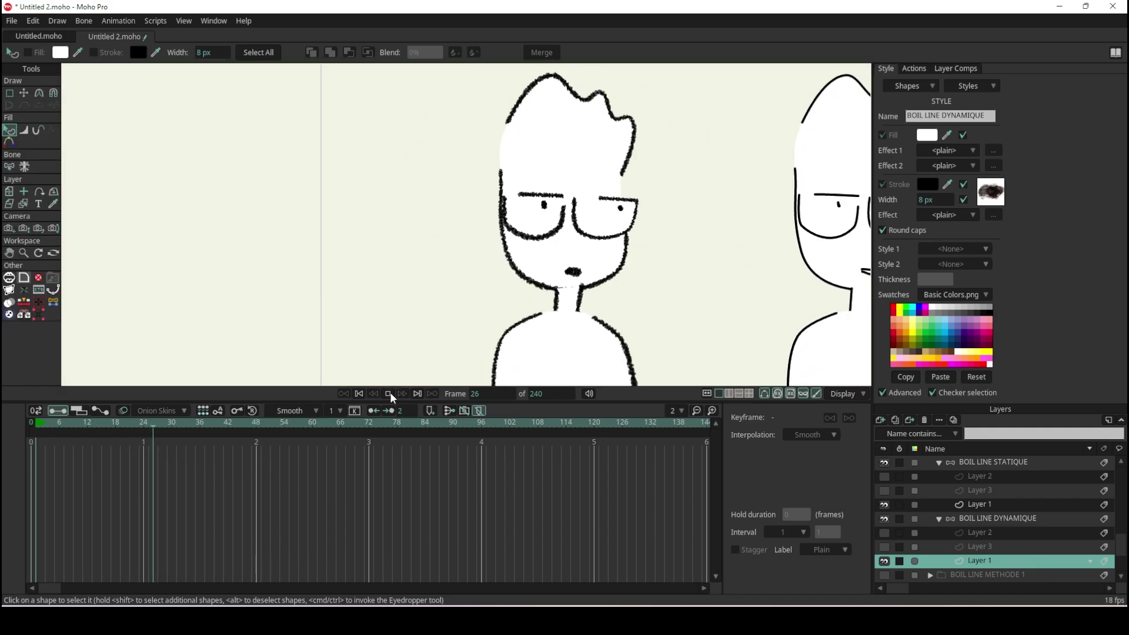
{"action": "scroll", "coordinate": [580, 249], "scroll_direction": "down", "scroll_amount": 3}
{"action": "scroll", "coordinate": [579, 249], "scroll_direction": "up", "scroll_amount": 4}
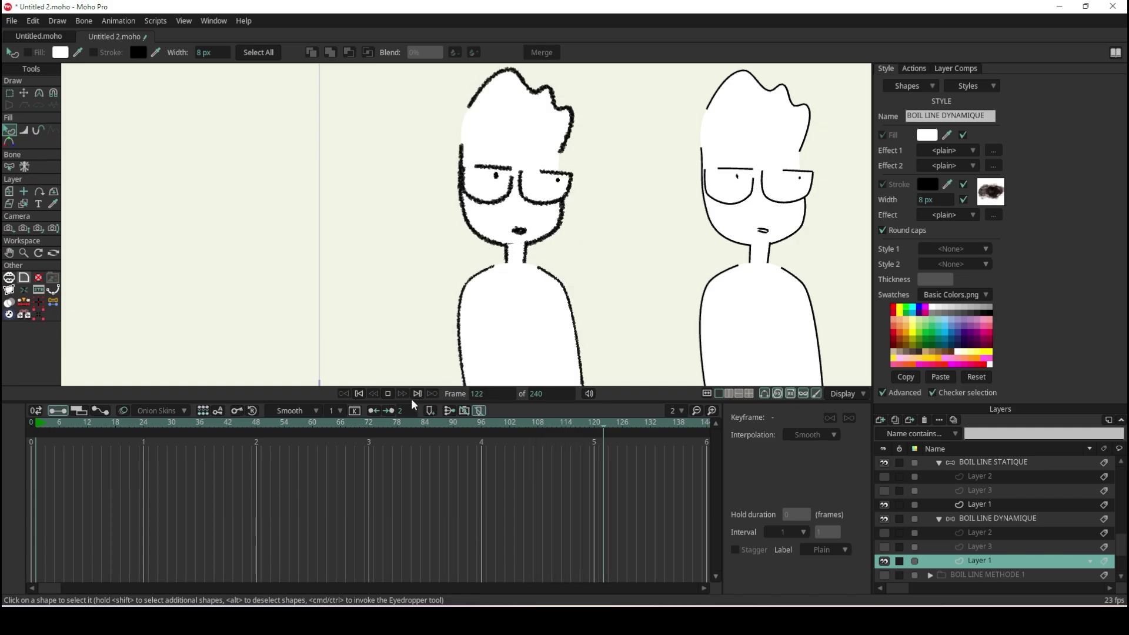
{"action": "left_click", "coordinate": [388, 393]}
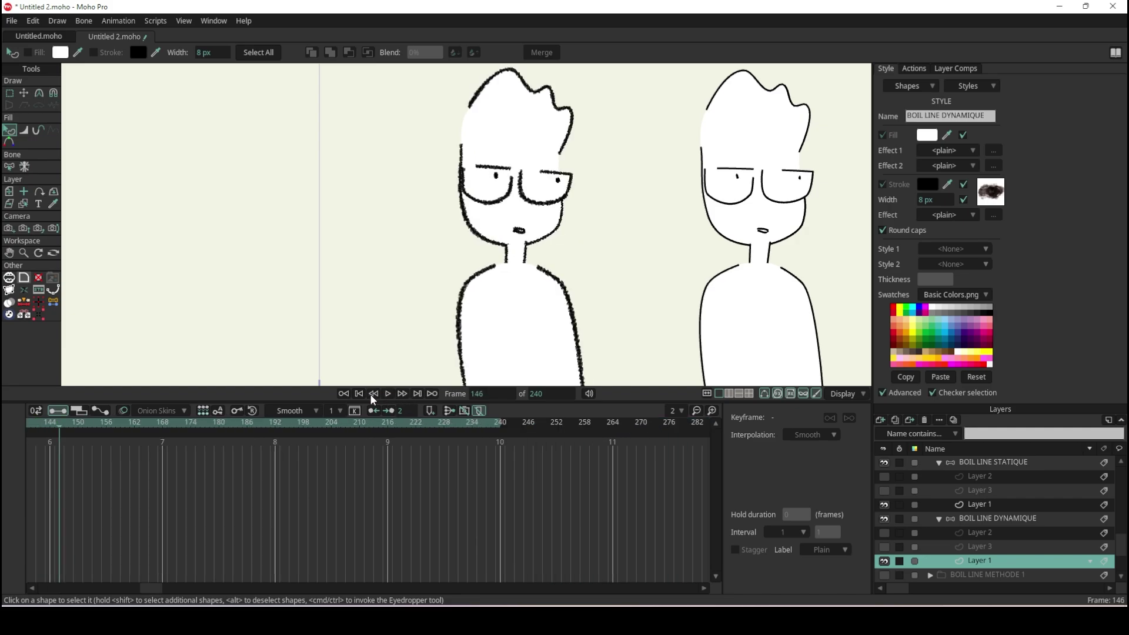
{"action": "left_click", "coordinate": [360, 393]}
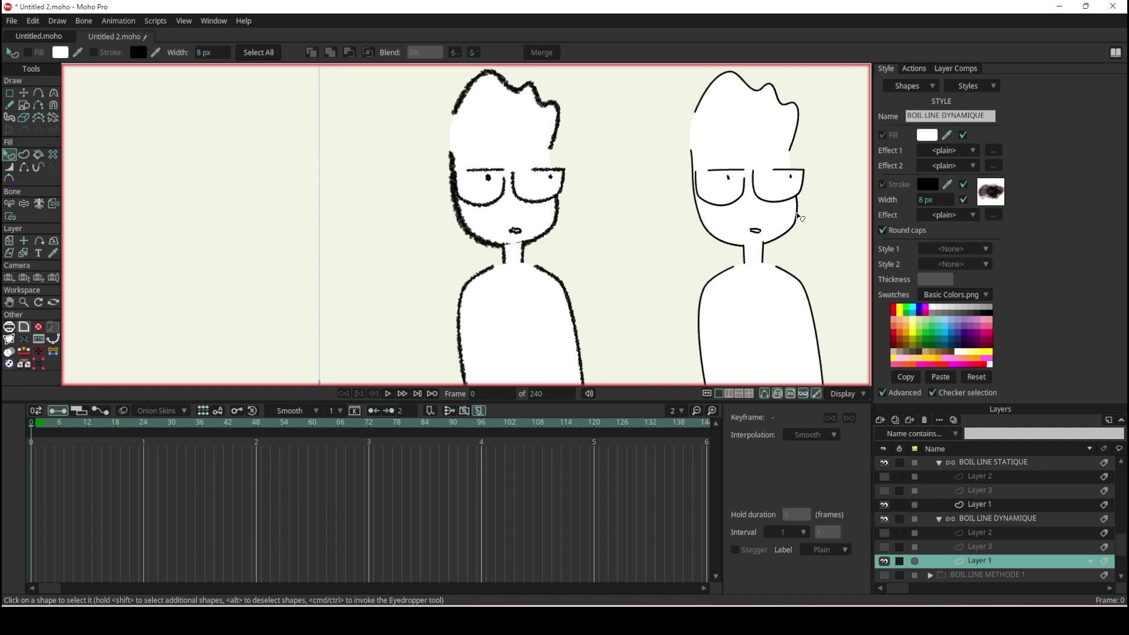
On Layer 1 under BOIL LINE STATIQUE, create a new style named BOIL LINE STATIQUE
{"action": "scroll", "coordinate": [787, 208], "scroll_direction": "down", "scroll_amount": 3}
{"action": "scroll", "coordinate": [807, 207], "scroll_direction": "up", "scroll_amount": 2}
{"action": "scroll", "coordinate": [807, 206], "scroll_direction": "up", "scroll_amount": 1}
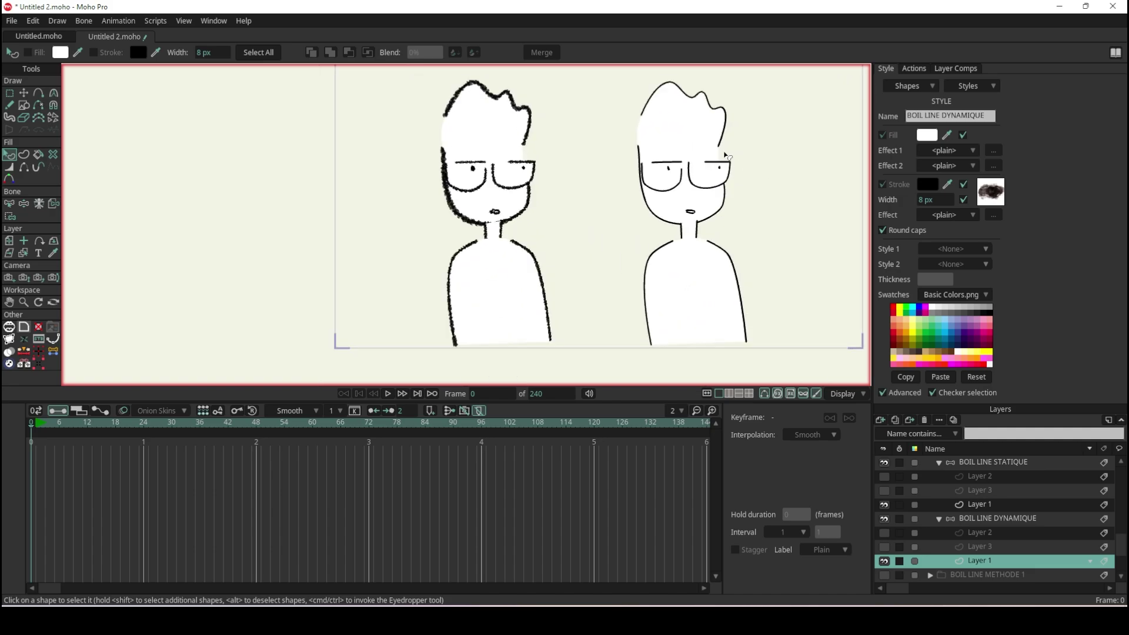
{"action": "left_click", "coordinate": [1001, 506]}
{"action": "scroll", "coordinate": [831, 200], "scroll_direction": "up", "scroll_amount": 2}
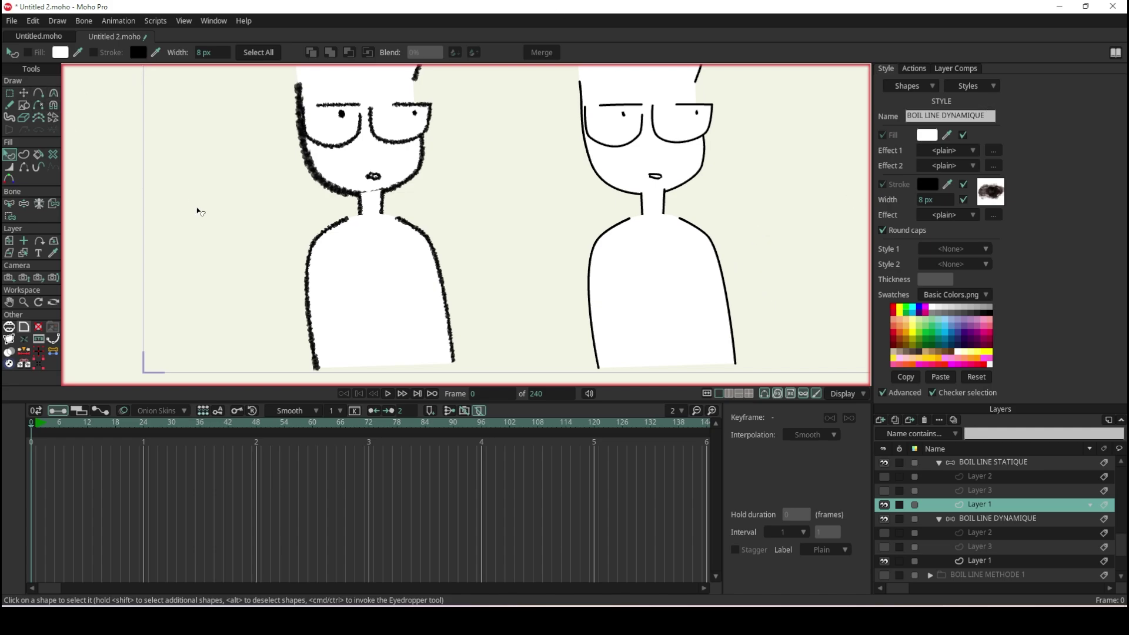
{"action": "left_click", "coordinate": [980, 96]}
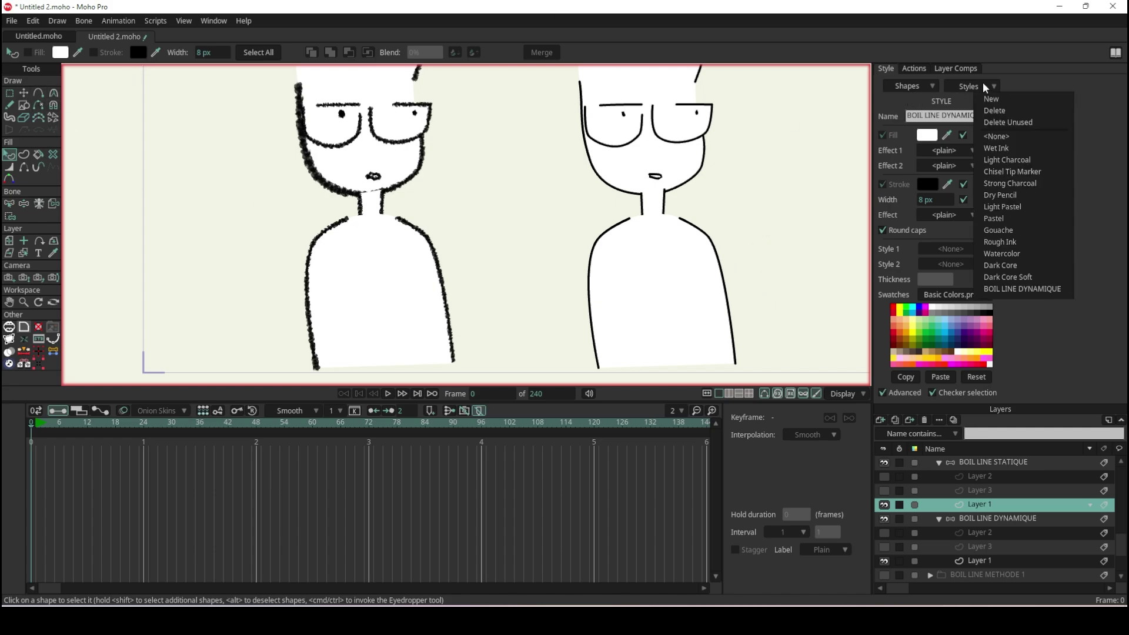
{"action": "left_click", "coordinate": [992, 99]}
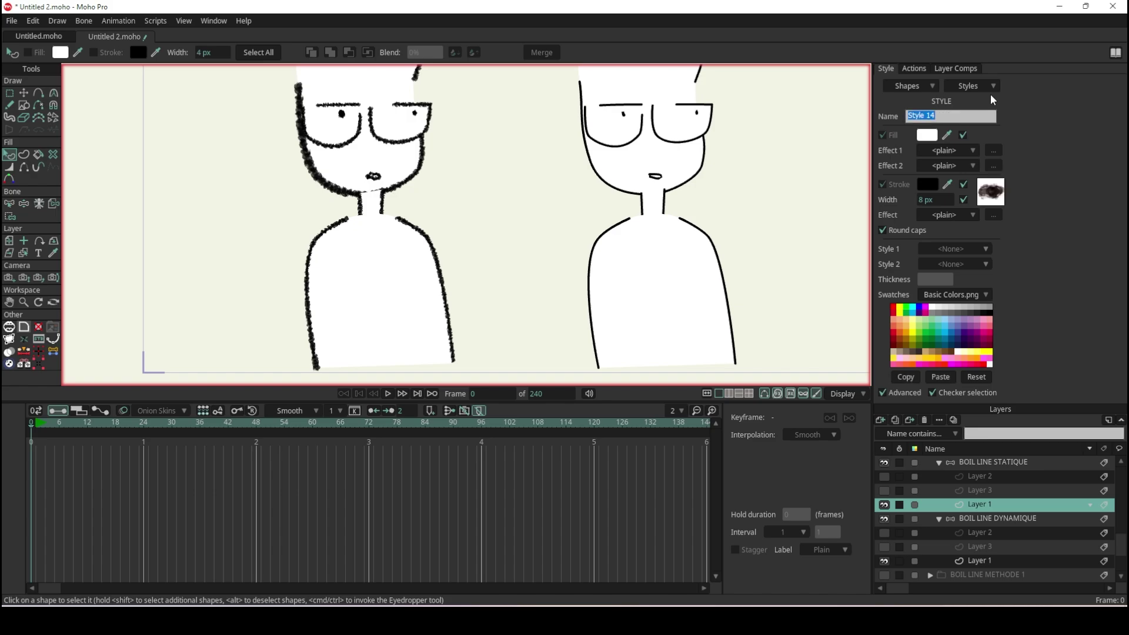
{"action": "type", "text": "BOI"}
{"action": "key", "text": "Return"}
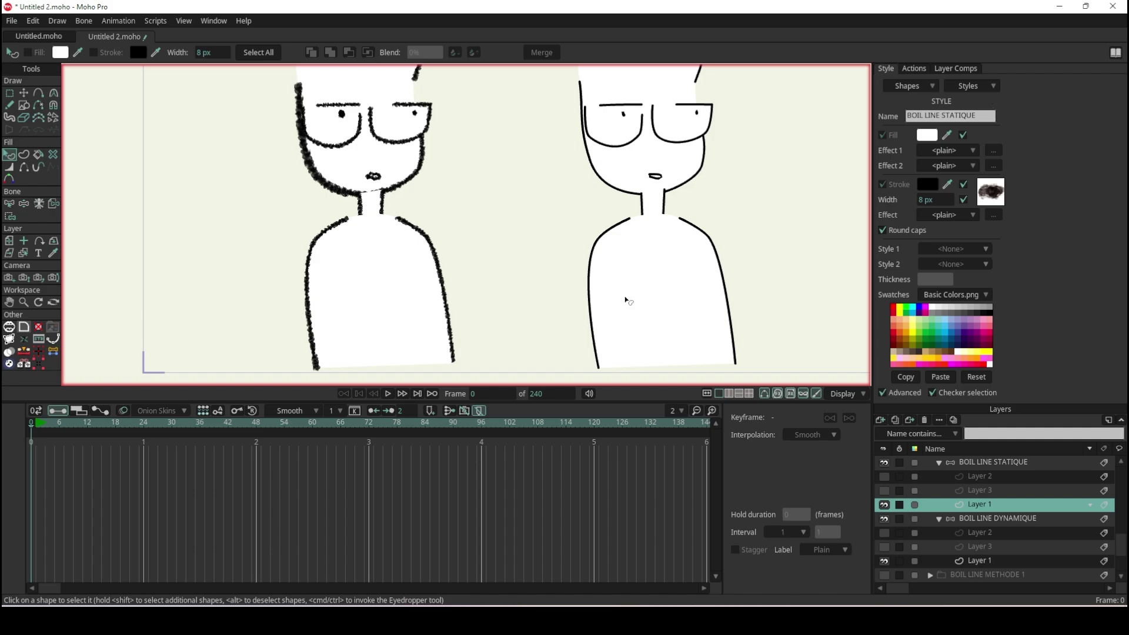
Select the right character's body shape and choose BOIL LINE STATIQUE from the Styles list for editing
{"action": "left_click", "coordinate": [627, 301]}
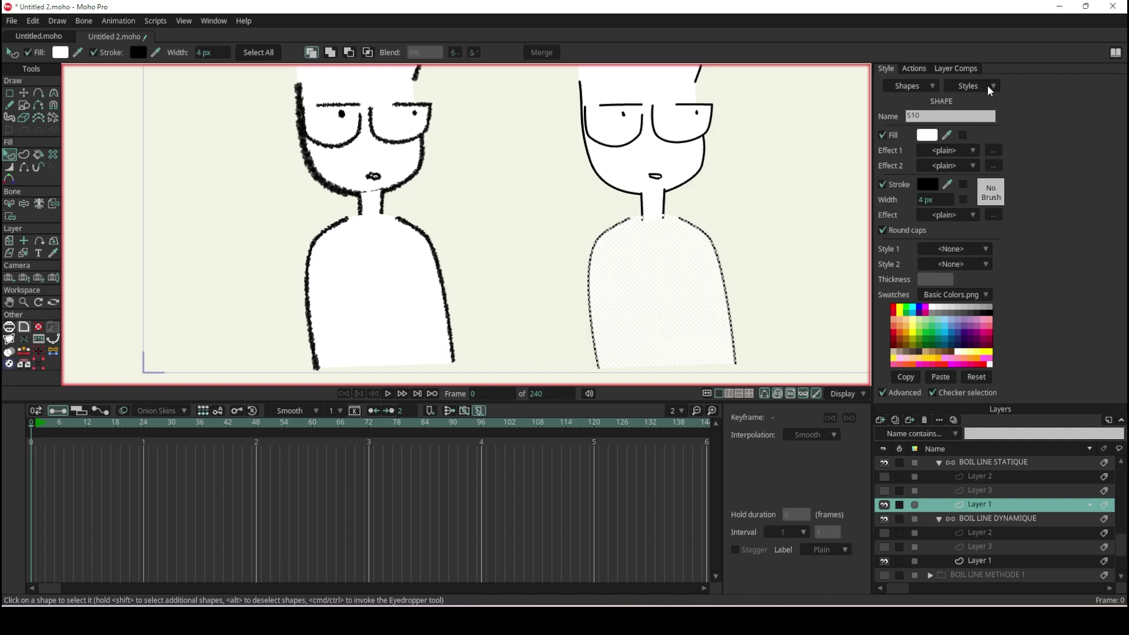
{"action": "left_click", "coordinate": [987, 84]}
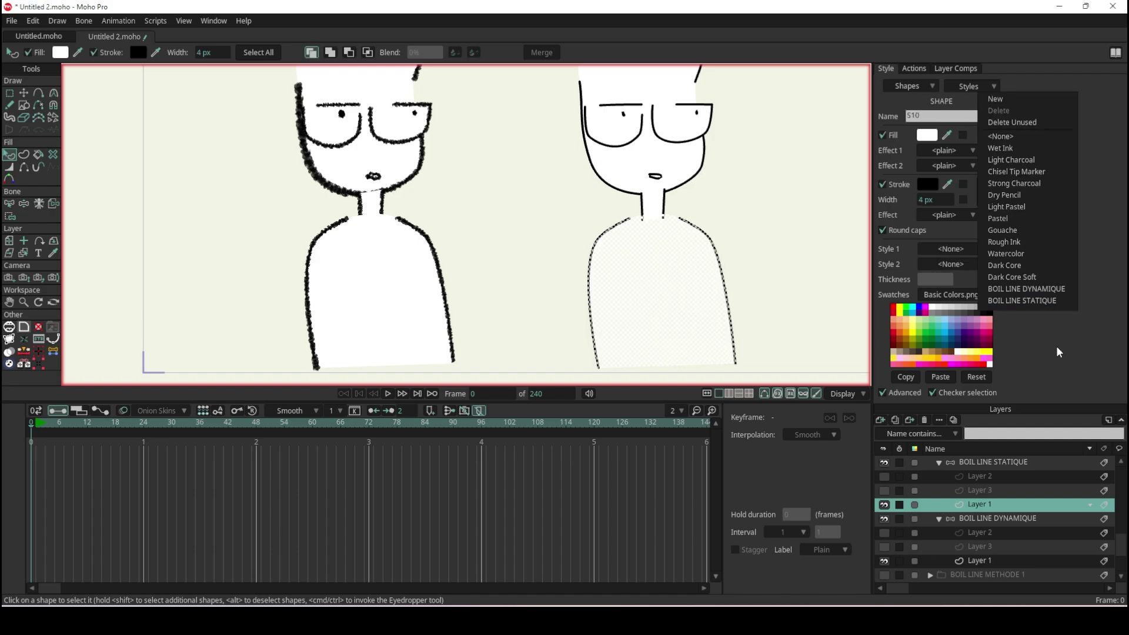
{"action": "left_click", "coordinate": [1042, 302]}
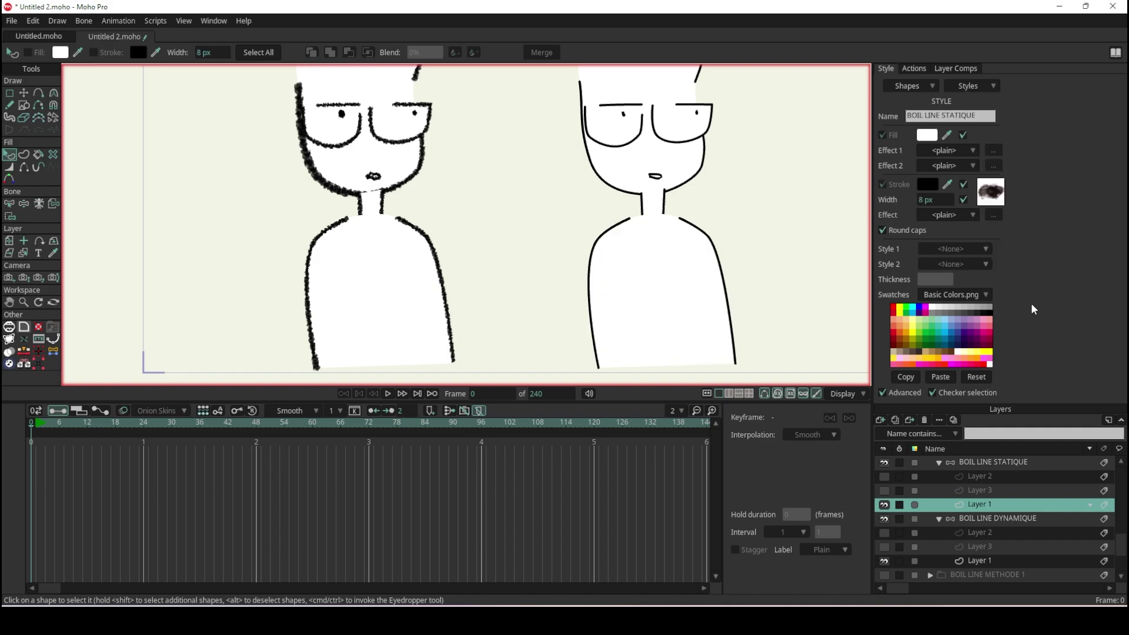
Give BOIL LINE STATIQUE a spiky brush: 80% spacing, 135 jitter, 46%/91% size variation, line boil at 0 fr
{"action": "left_click", "coordinate": [998, 200]}
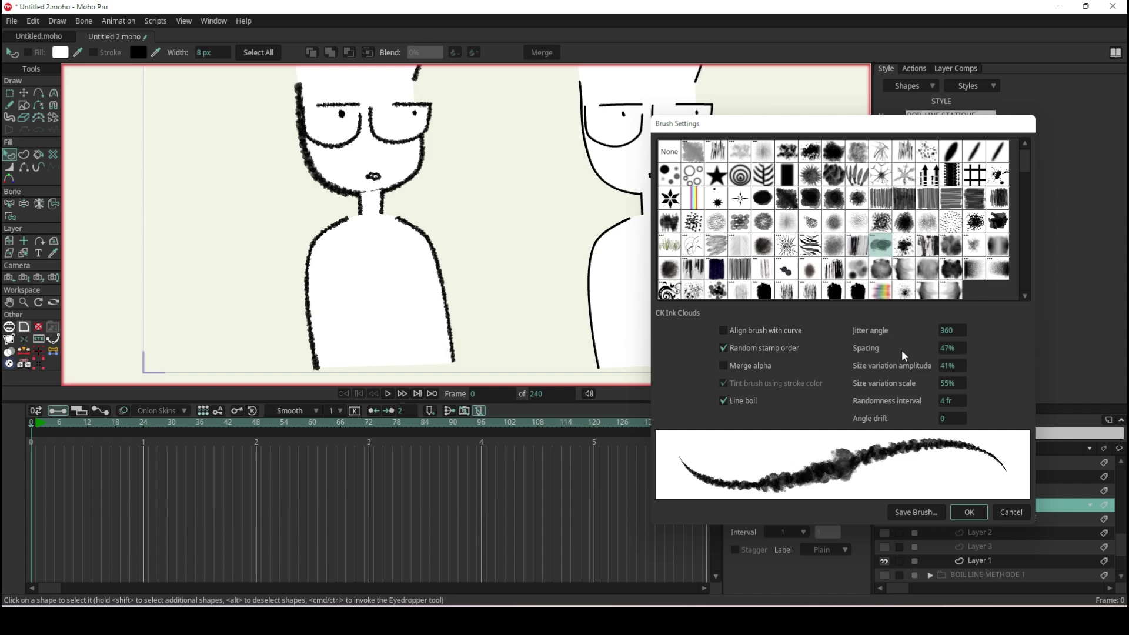
{"action": "left_click", "coordinate": [998, 228]}
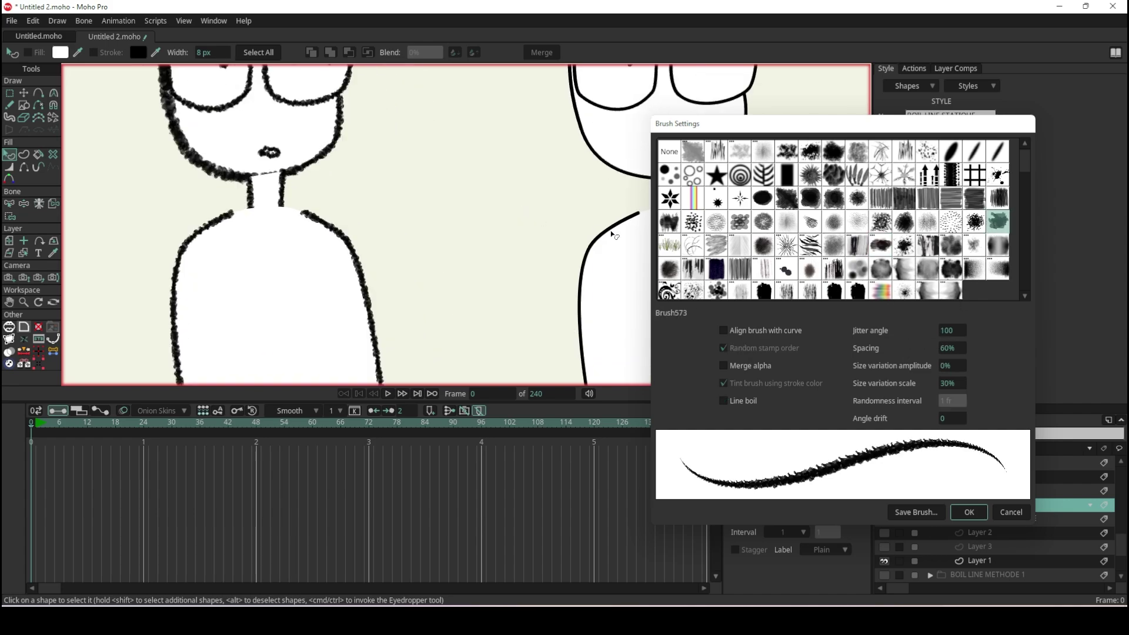
{"action": "scroll", "coordinate": [613, 232], "scroll_direction": "up", "scroll_amount": 5}
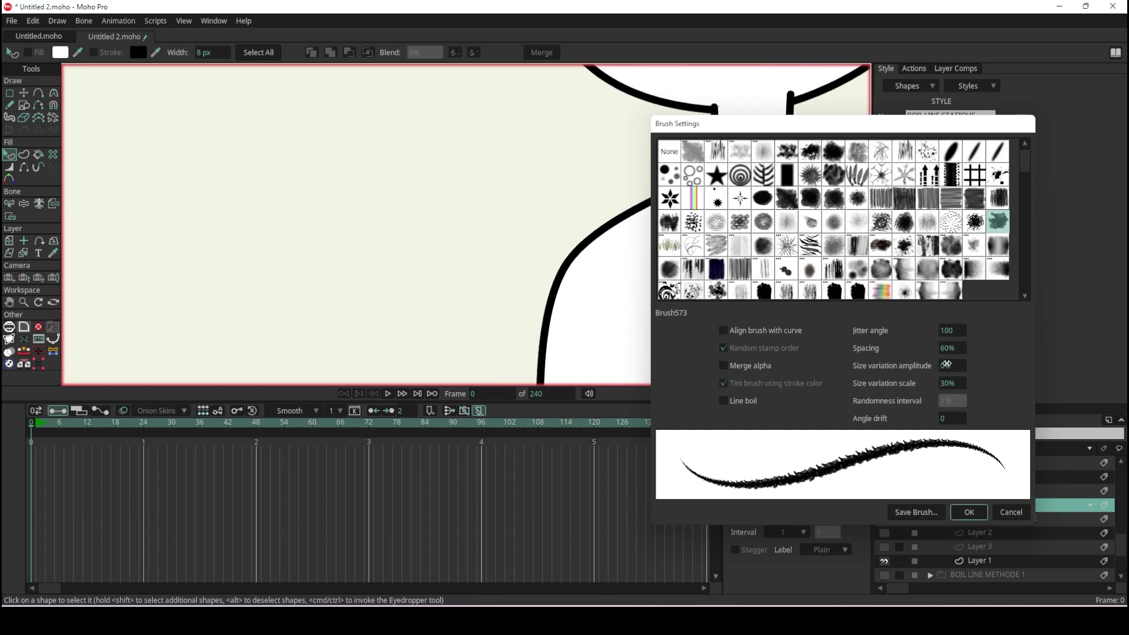
{"action": "left_click_drag", "start_coordinate": [950, 349], "coordinate": [1074, 352]}
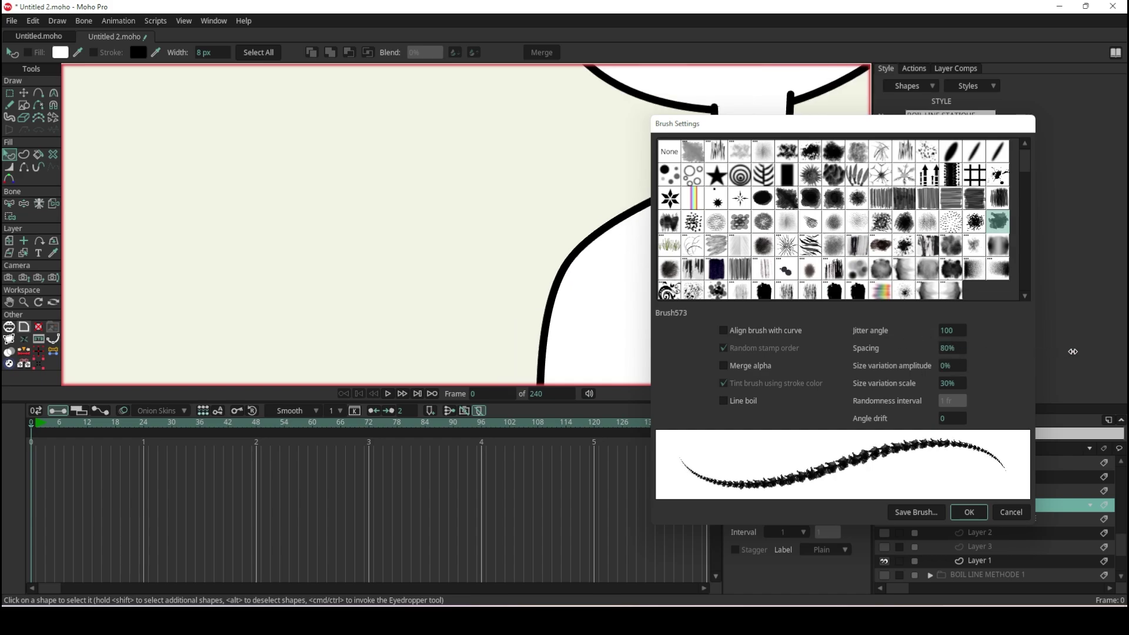
{"action": "left_click_drag", "start_coordinate": [958, 334], "coordinate": [994, 334]}
{"action": "mouse_move", "coordinate": [955, 365]}
{"action": "left_mouse_down"}
{"action": "mouse_move", "coordinate": [1104, 368]}
{"action": "mouse_move", "coordinate": [1124, 351]}
{"action": "left_mouse_up"}
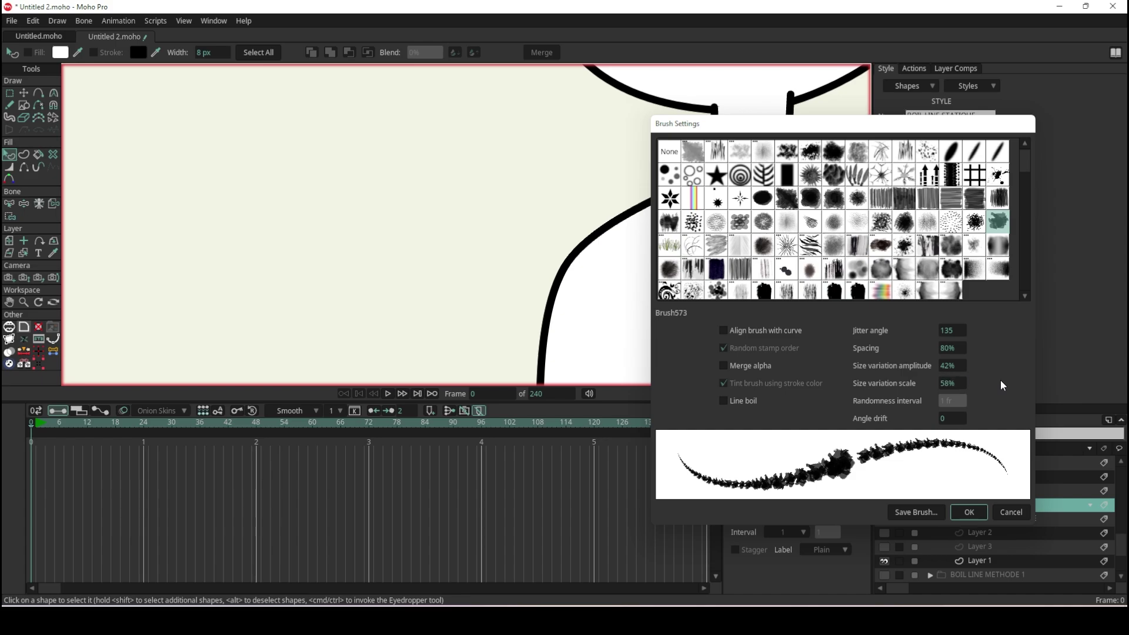
{"action": "left_click_drag", "start_coordinate": [948, 384], "coordinate": [1125, 349]}
{"action": "left_click_drag", "start_coordinate": [958, 369], "coordinate": [1124, 343]}
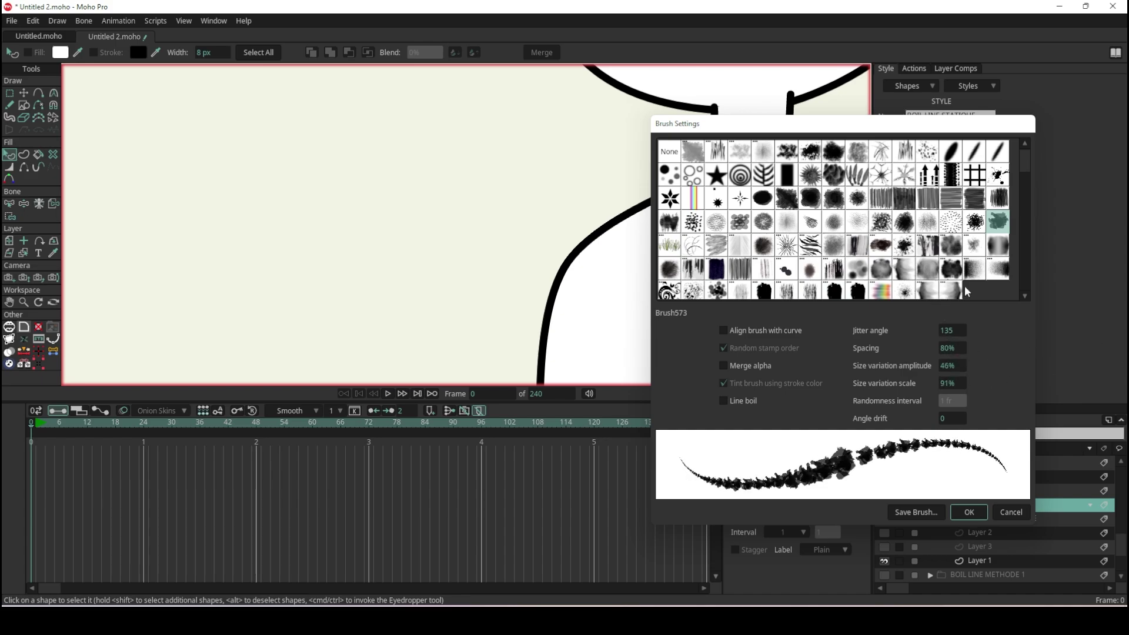
{"action": "left_click", "coordinate": [736, 405]}
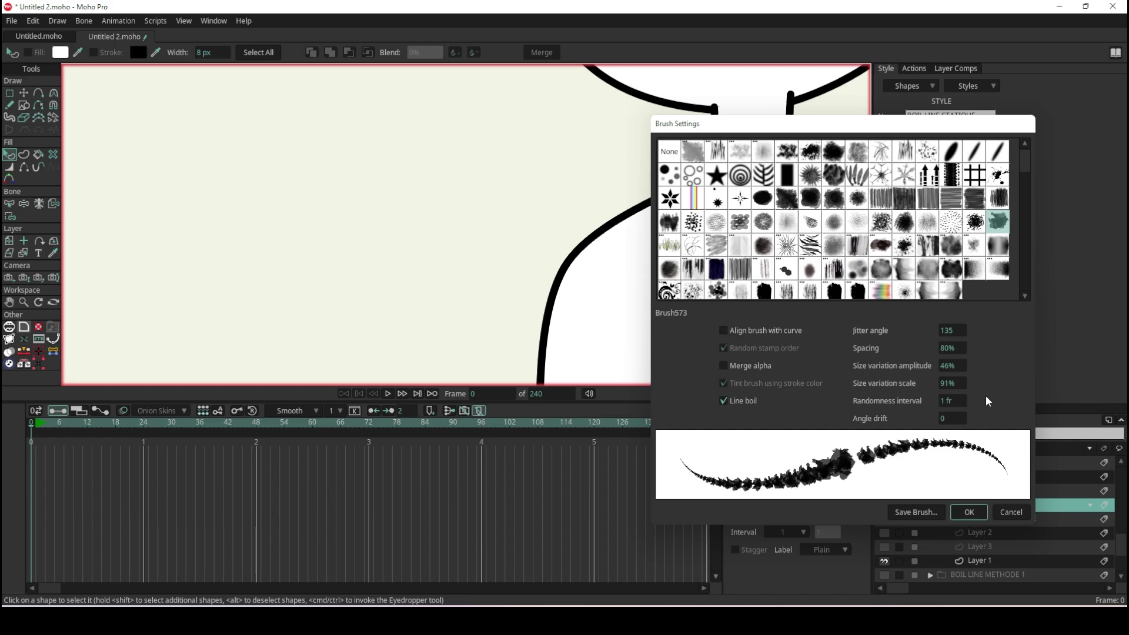
{"action": "left_click_drag", "start_coordinate": [952, 401], "coordinate": [880, 402]}
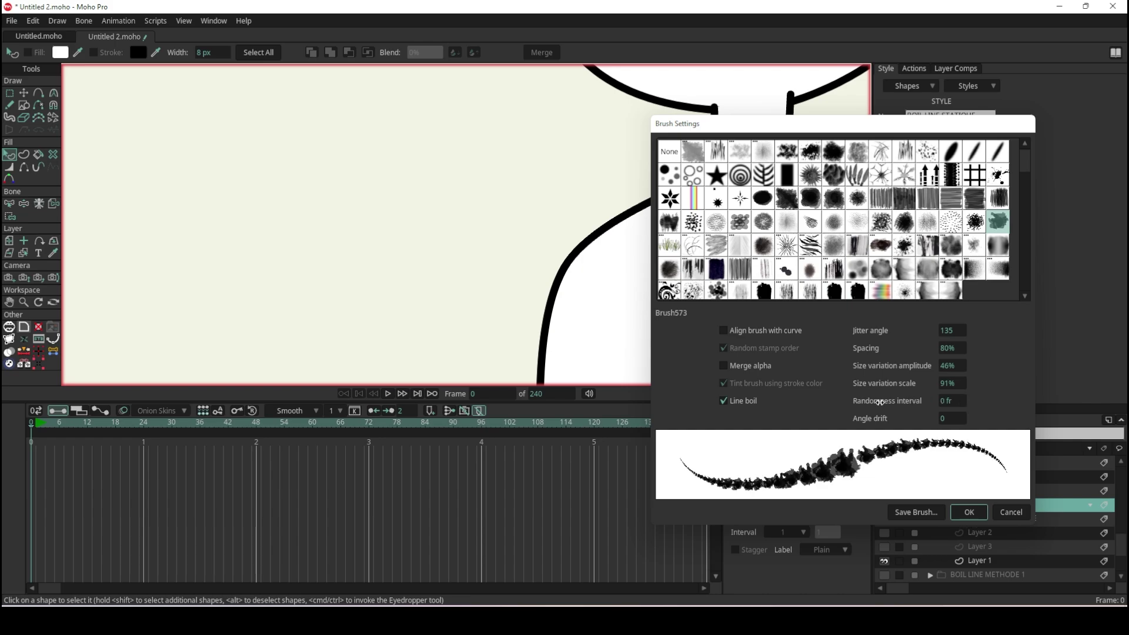
{"action": "left_click", "coordinate": [969, 512]}
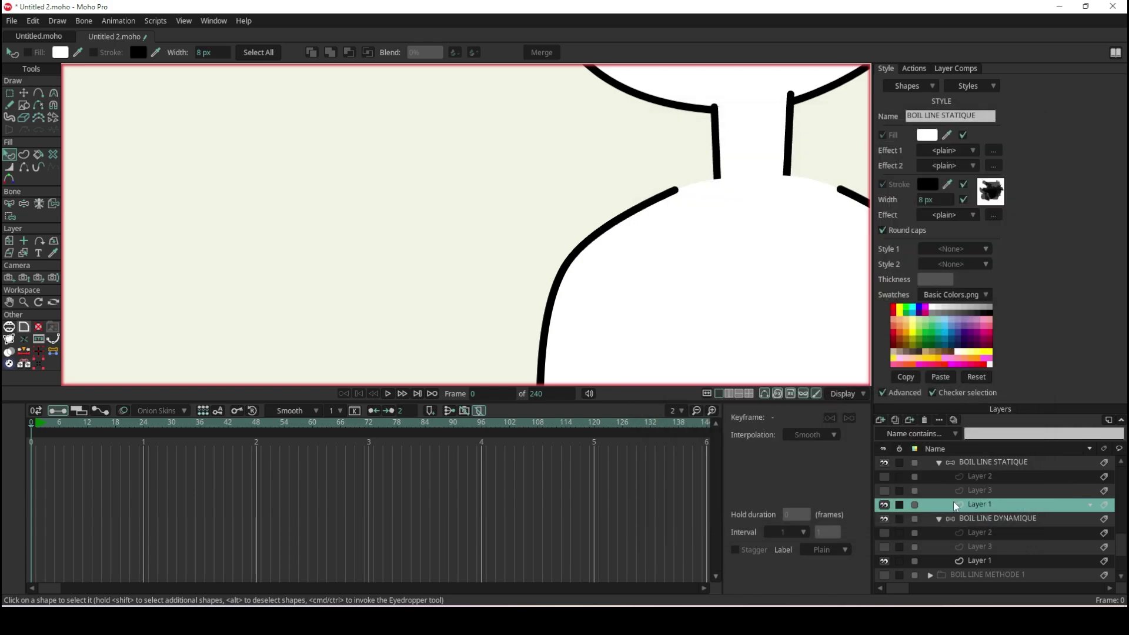
Apply the BOIL LINE STATIQUE style to the right character's body outline
{"action": "scroll", "coordinate": [717, 249], "scroll_direction": "down", "scroll_amount": 3}
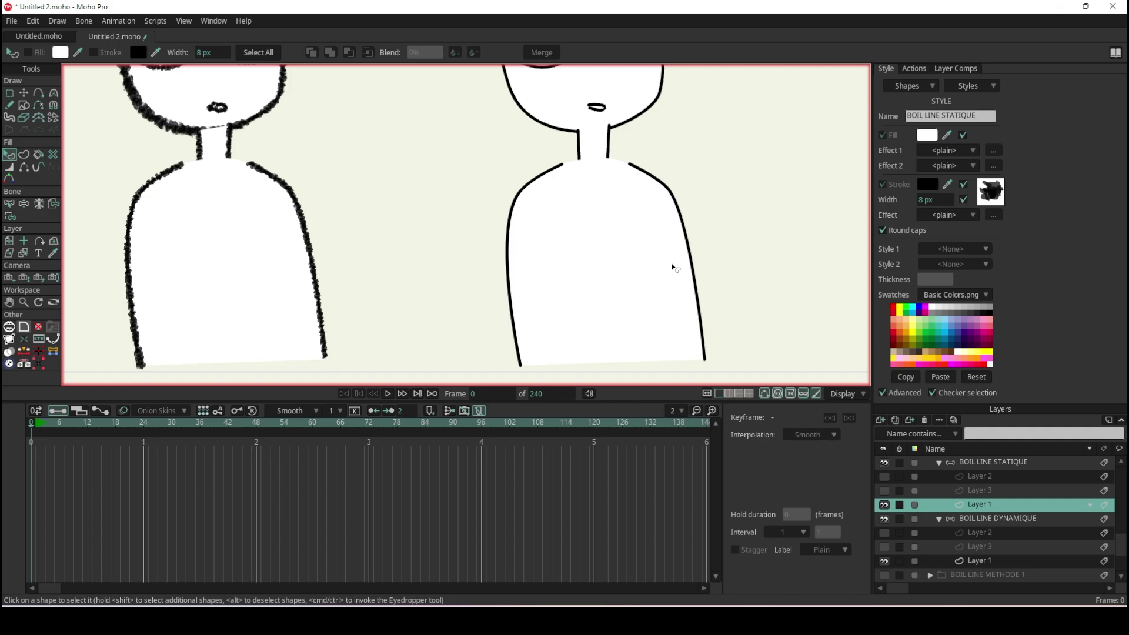
{"action": "left_click", "coordinate": [637, 234]}
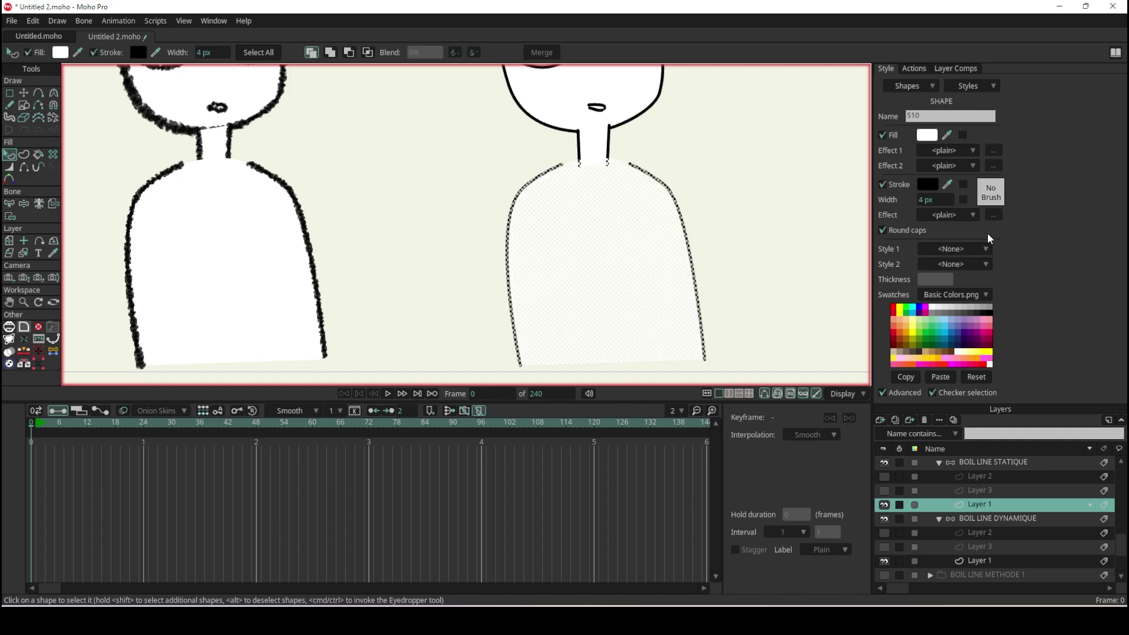
{"action": "left_click", "coordinate": [971, 249]}
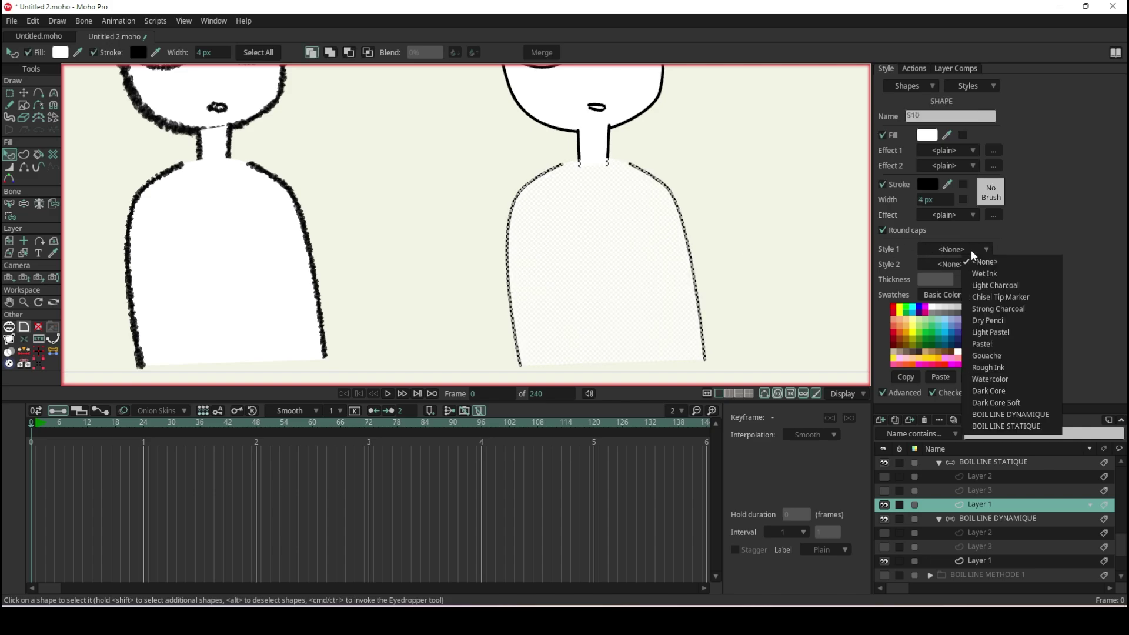
{"action": "left_click", "coordinate": [1028, 429]}
{"action": "scroll", "coordinate": [680, 143], "scroll_direction": "down", "scroll_amount": 3}
{"action": "scroll", "coordinate": [685, 131], "scroll_direction": "up", "scroll_amount": 2}
{"action": "scroll", "coordinate": [605, 186], "scroll_direction": "up", "scroll_amount": 2}
{"action": "scroll", "coordinate": [606, 186], "scroll_direction": "down", "scroll_amount": 3}
{"action": "scroll", "coordinate": [590, 240], "scroll_direction": "up", "scroll_amount": 2}
{"action": "scroll", "coordinate": [590, 239], "scroll_direction": "up", "scroll_amount": 2}
Give the neck, head and both glasses lenses the BOIL LINE STATIQUE style
{"action": "left_click", "coordinate": [528, 232]}
{"action": "left_click", "coordinate": [579, 169]}
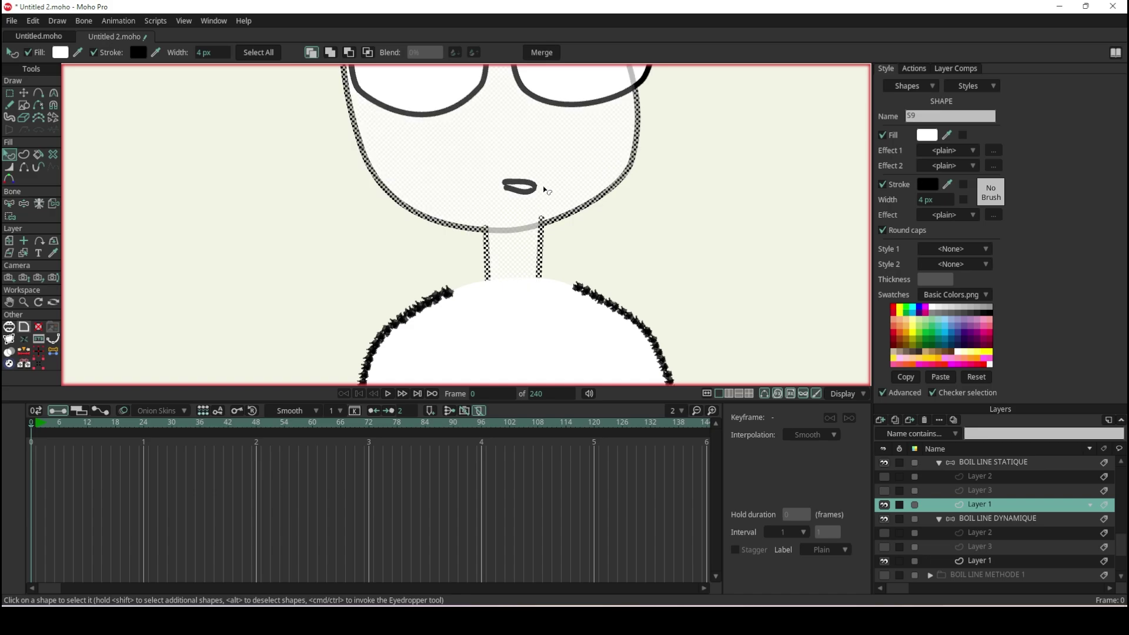
{"action": "scroll", "coordinate": [579, 170], "scroll_direction": "down", "scroll_amount": 3}
{"action": "scroll", "coordinate": [565, 153], "scroll_direction": "up", "scroll_amount": 3}
{"action": "left_click", "coordinate": [551, 139], "text": "shift"}
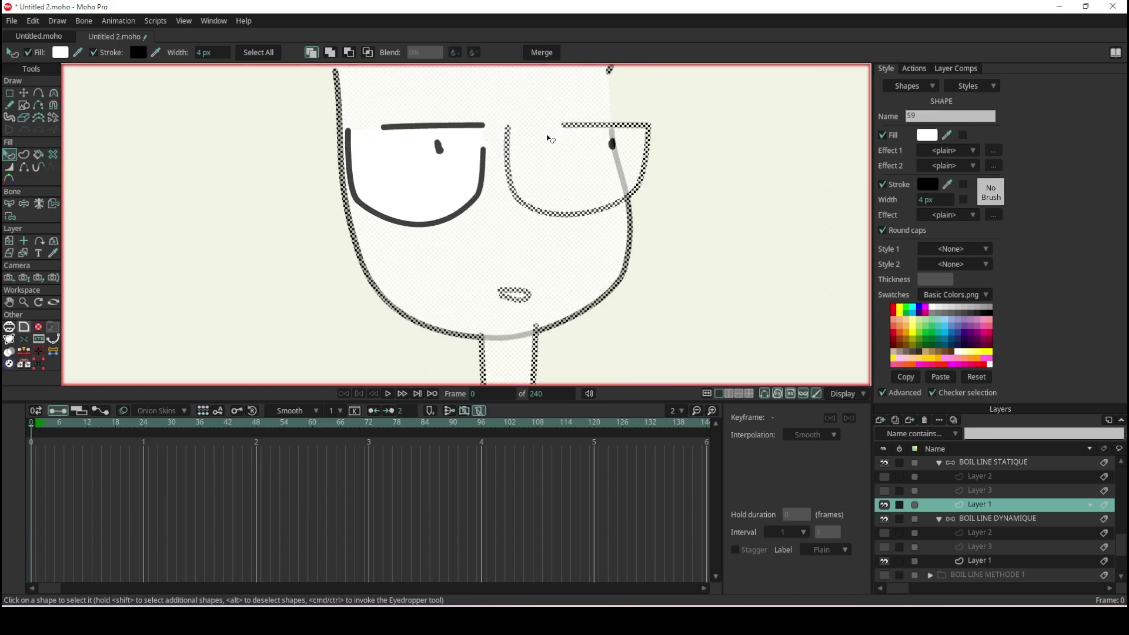
{"action": "left_click", "coordinate": [450, 185], "text": "shift"}
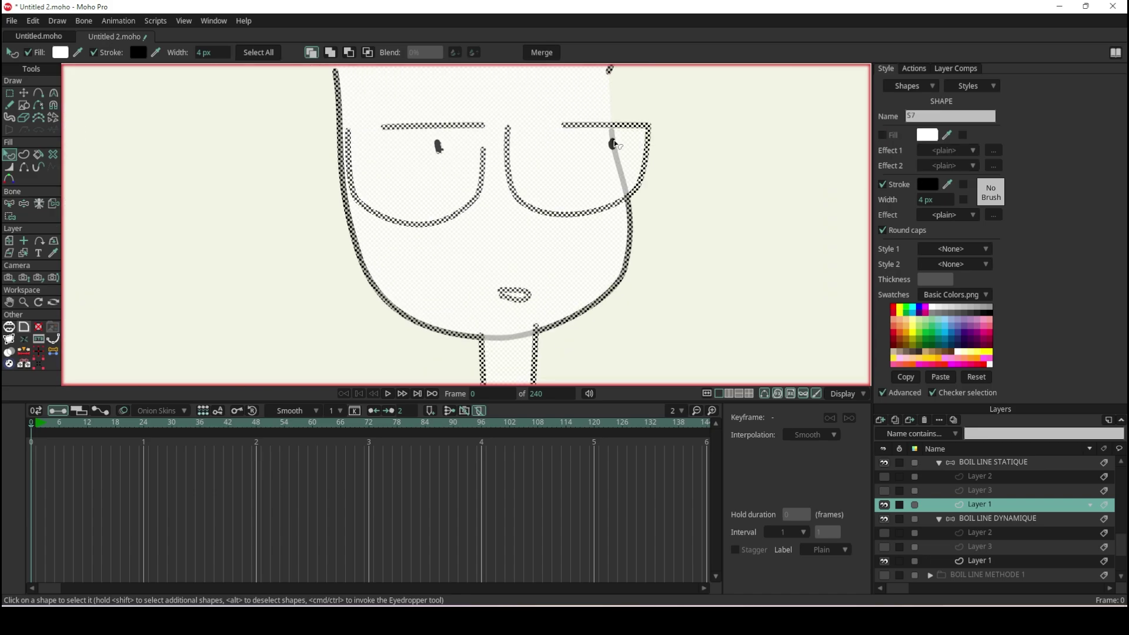
{"action": "left_click", "coordinate": [954, 253]}
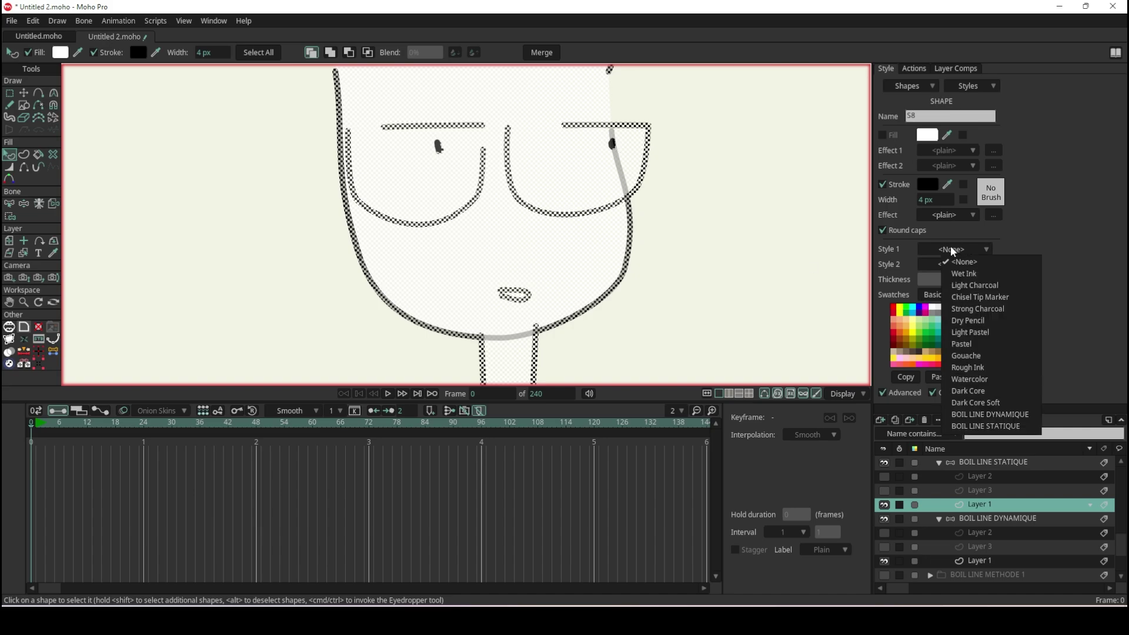
{"action": "left_click", "coordinate": [990, 428]}
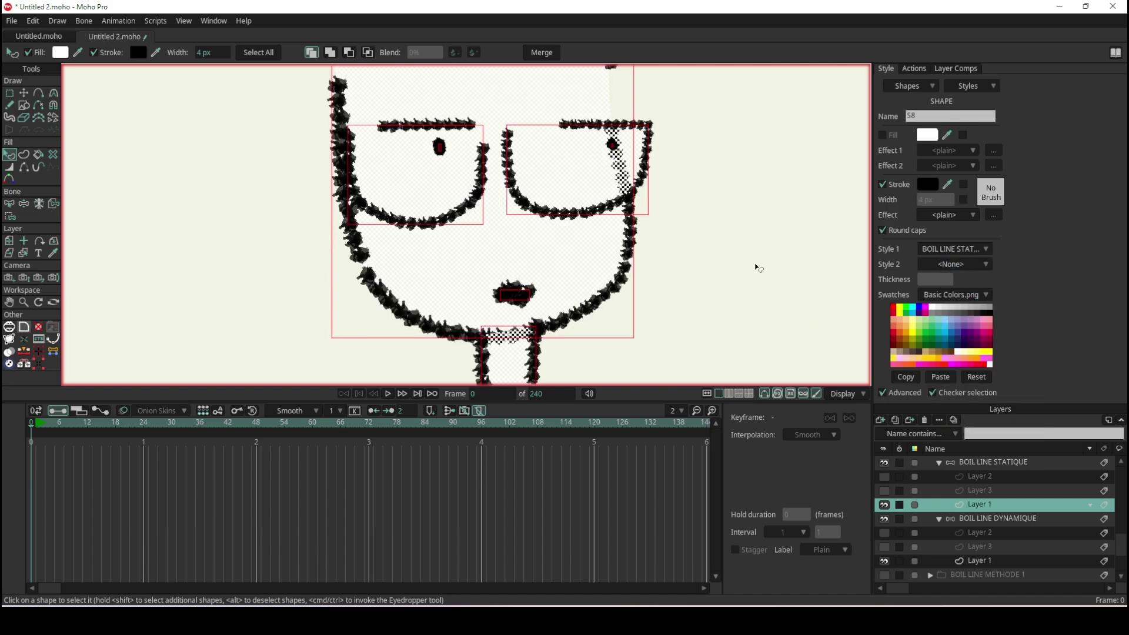
{"action": "left_click", "coordinate": [756, 264]}
{"action": "scroll", "coordinate": [713, 227], "scroll_direction": "down", "scroll_amount": 3}
{"action": "scroll", "coordinate": [597, 187], "scroll_direction": "up", "scroll_amount": 1}
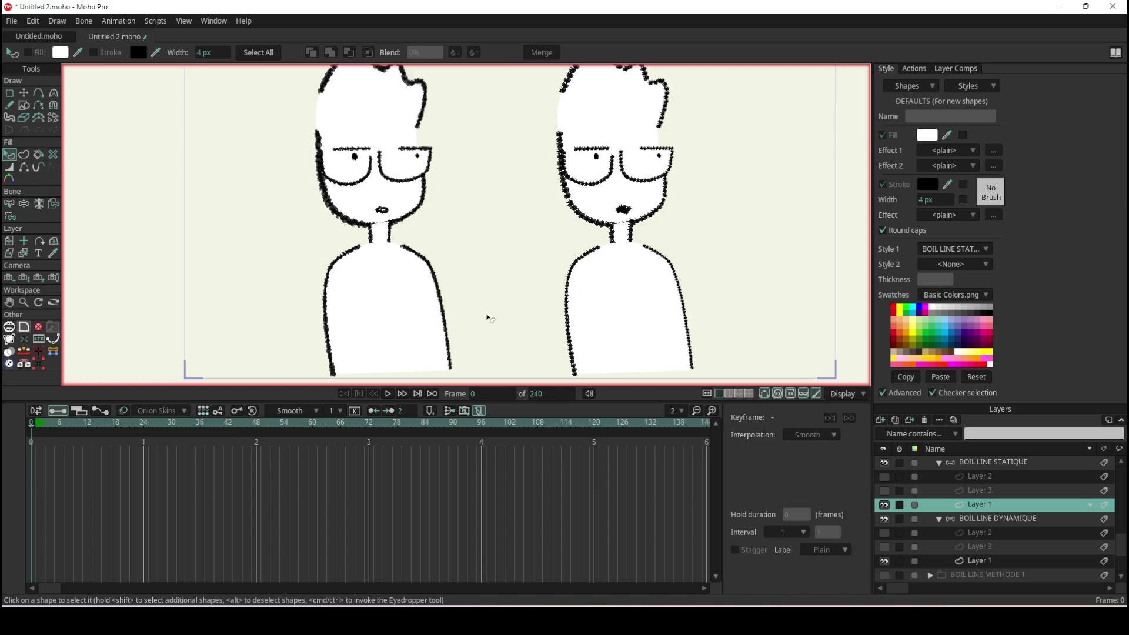
Play back the animation to watch both characters' sketchy outlines boil frame to frame
{"action": "left_click", "coordinate": [389, 393]}
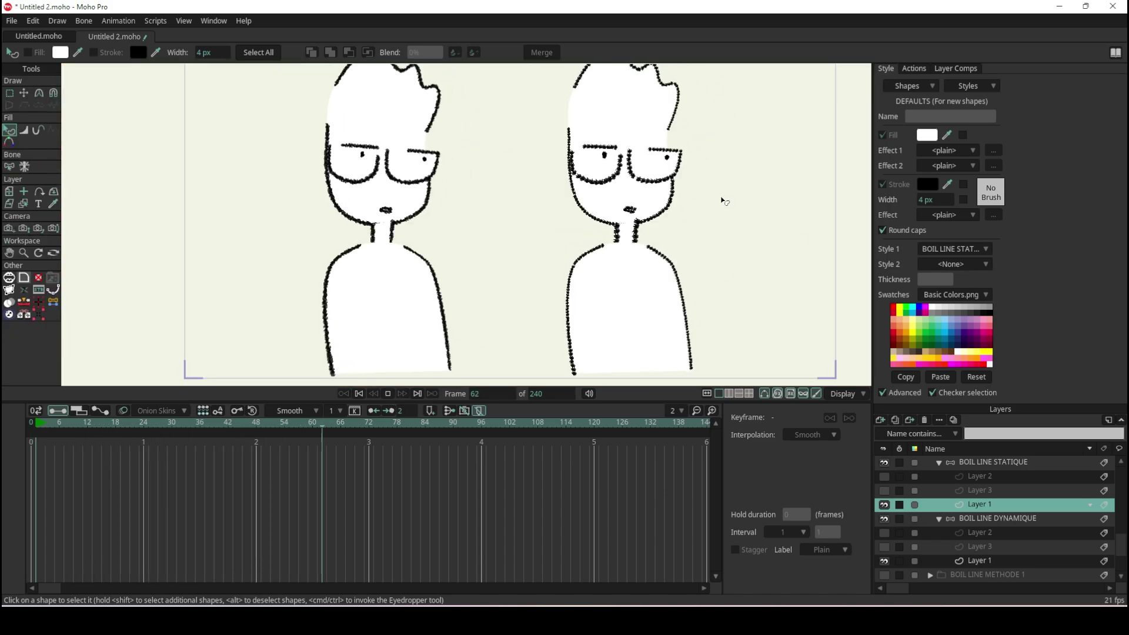
{"action": "scroll", "coordinate": [706, 203], "scroll_direction": "up", "scroll_amount": 2}
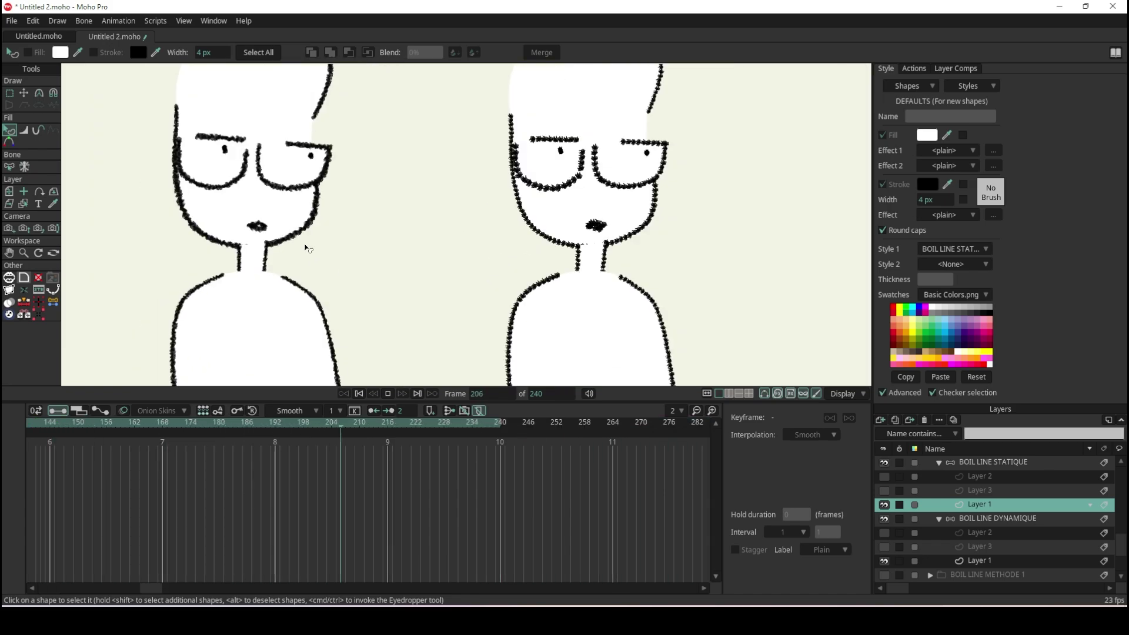
{"action": "scroll", "coordinate": [294, 235], "scroll_direction": "down", "scroll_amount": 2}
{"action": "scroll", "coordinate": [285, 224], "scroll_direction": "up", "scroll_amount": 3}
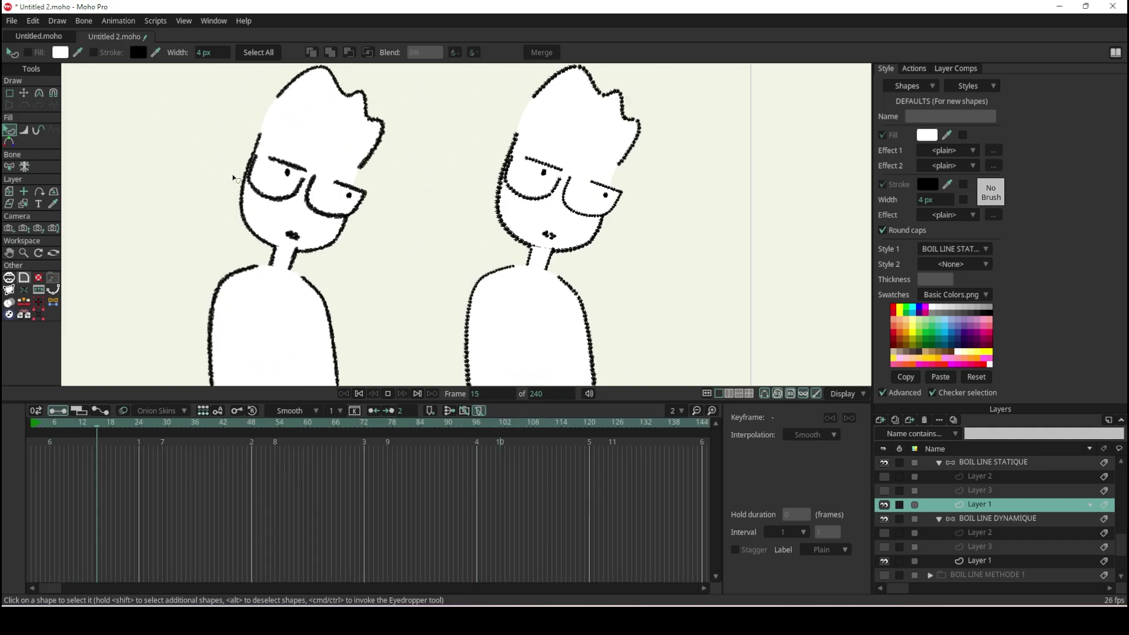
{"action": "scroll", "coordinate": [529, 247], "scroll_direction": "up", "scroll_amount": 3}
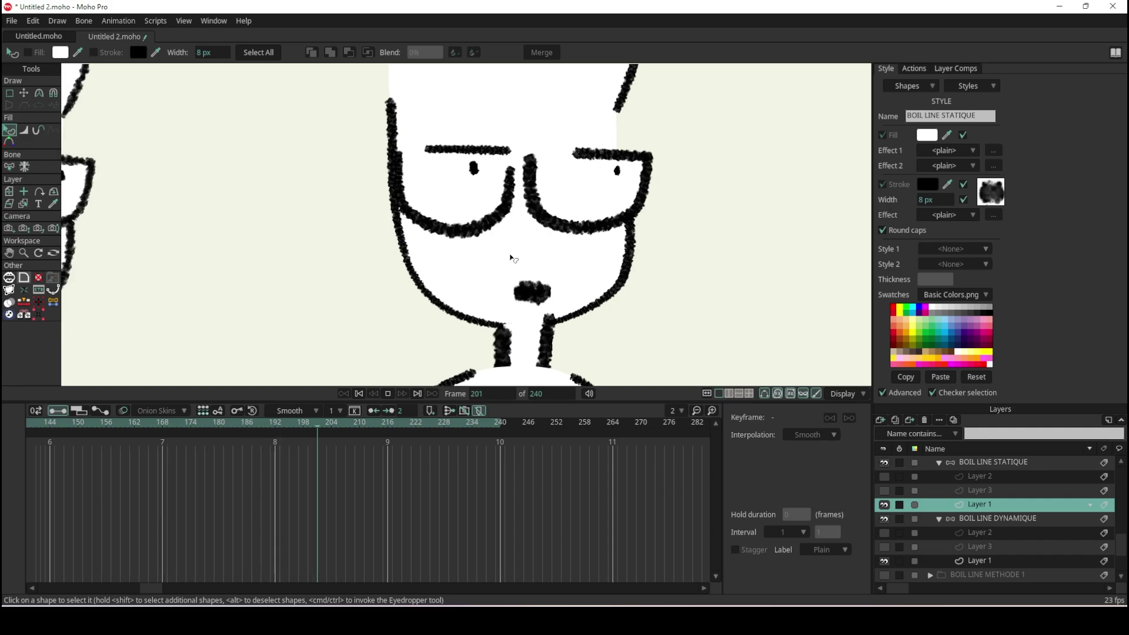
{"action": "scroll", "coordinate": [510, 258], "scroll_direction": "down", "scroll_amount": 5}
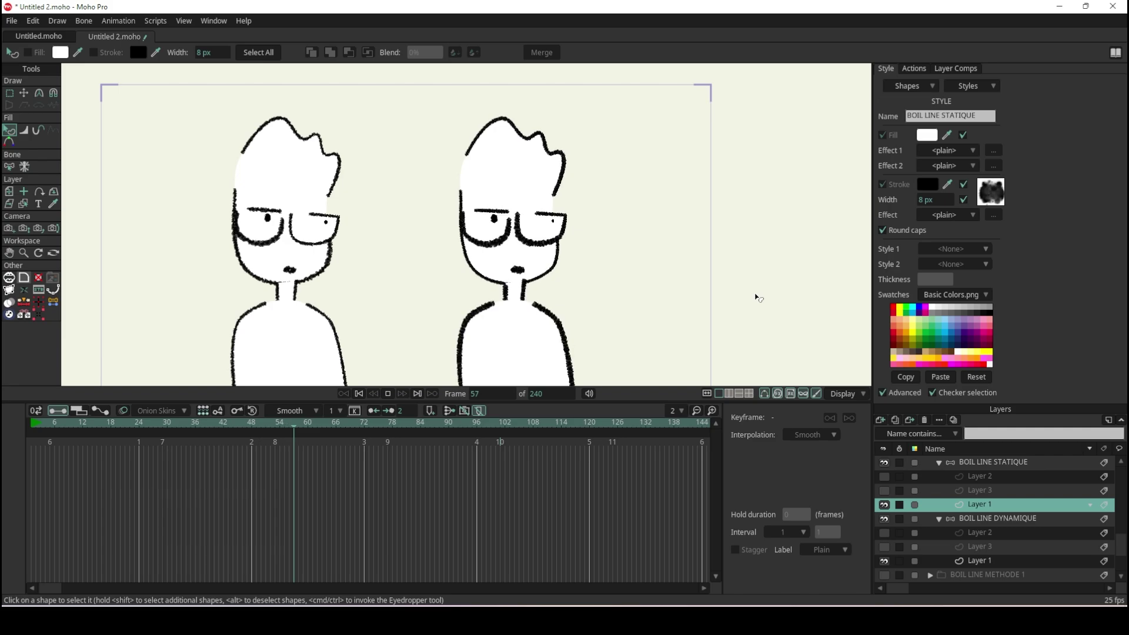
{"action": "scroll", "coordinate": [973, 480], "scroll_direction": "up", "scroll_amount": 2}
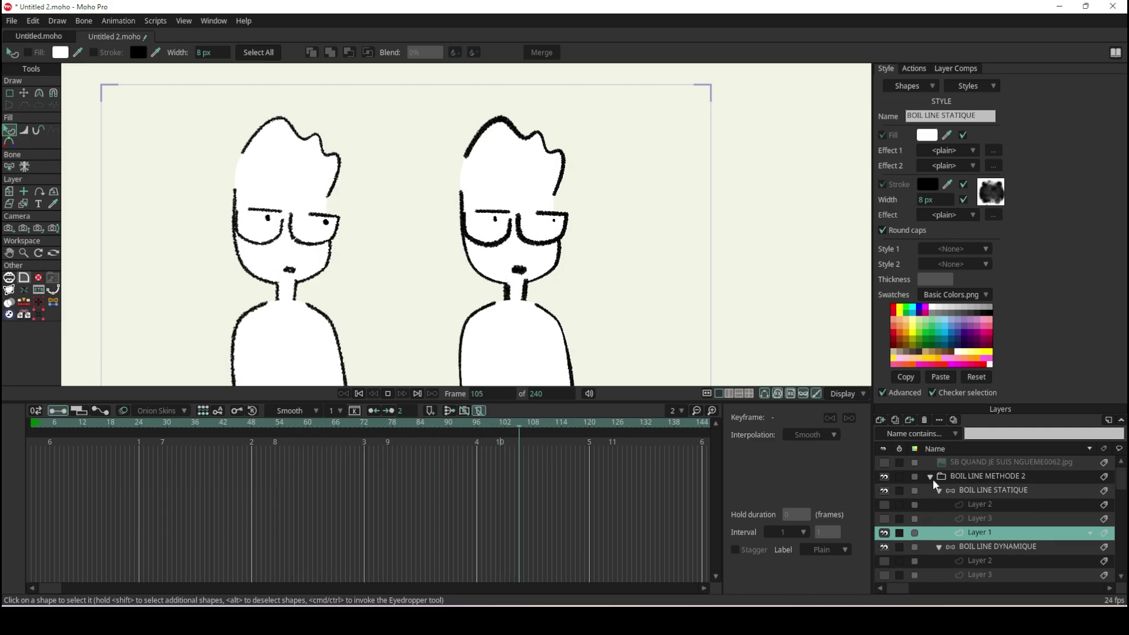
Select the BOIL LINE METHODE 1 group so all four characters play side by side
{"action": "left_click", "coordinate": [930, 477]}
{"action": "scroll", "coordinate": [307, 282], "scroll_direction": "up", "scroll_amount": 3}
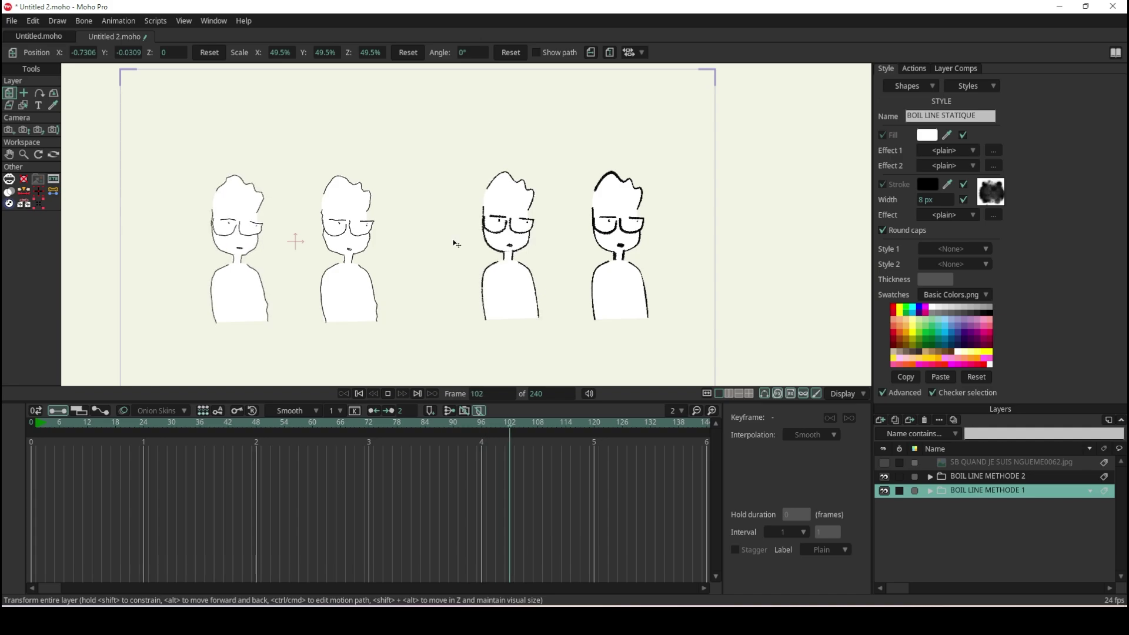
{"action": "scroll", "coordinate": [457, 243], "scroll_direction": "up", "scroll_amount": 1}
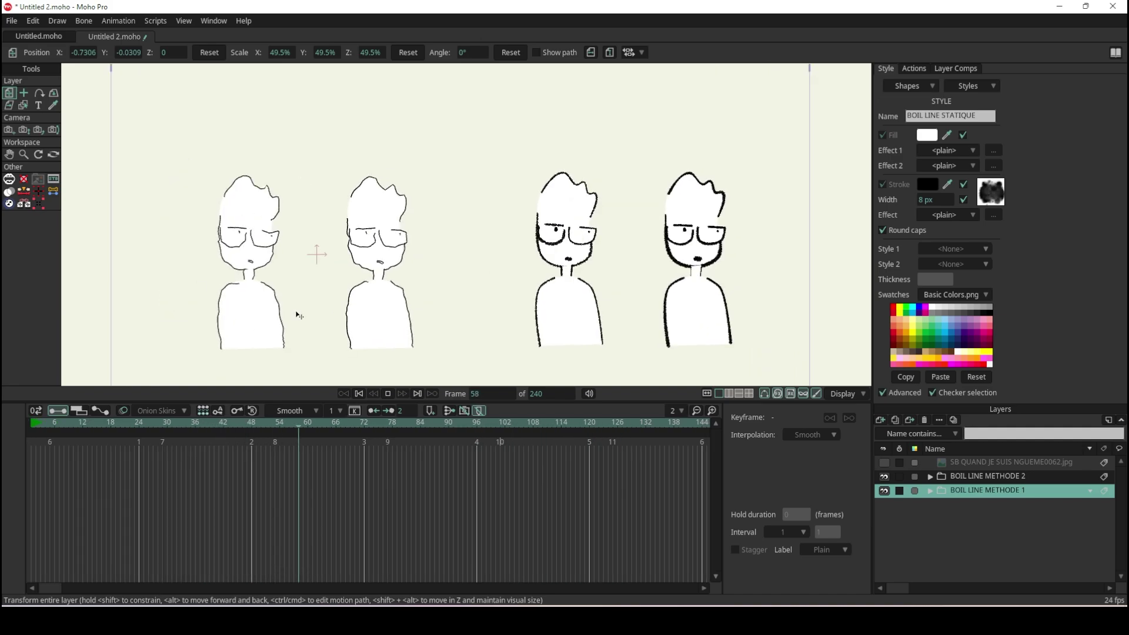